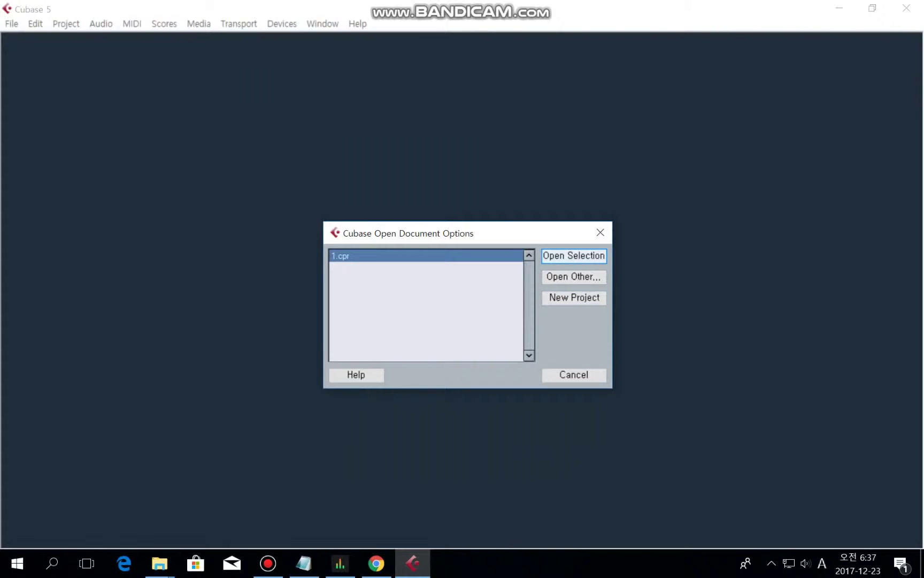
Open the project 1.cpr, and create a new project from the Empty template with Desktop as its project folder.
key(Return)
click(540, 333)
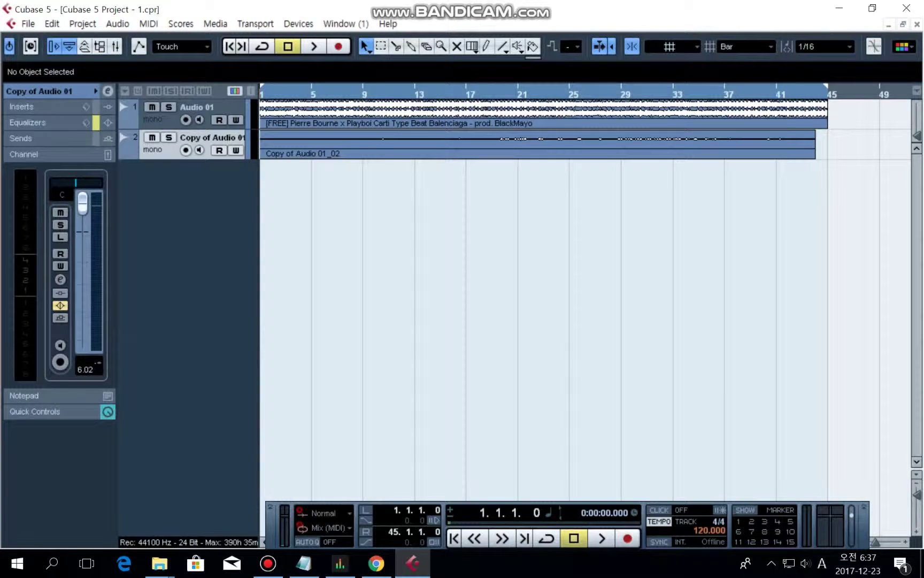
click(28, 23)
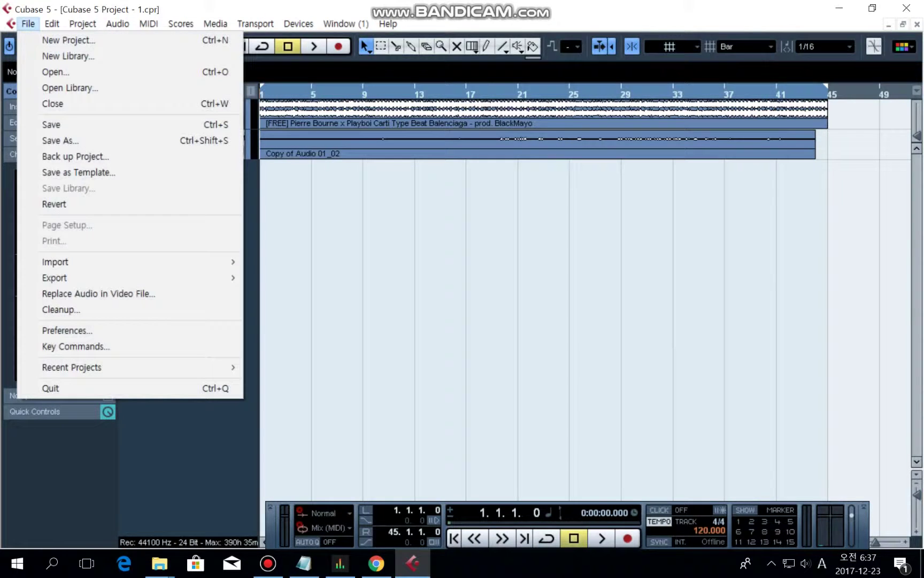
click(69, 40)
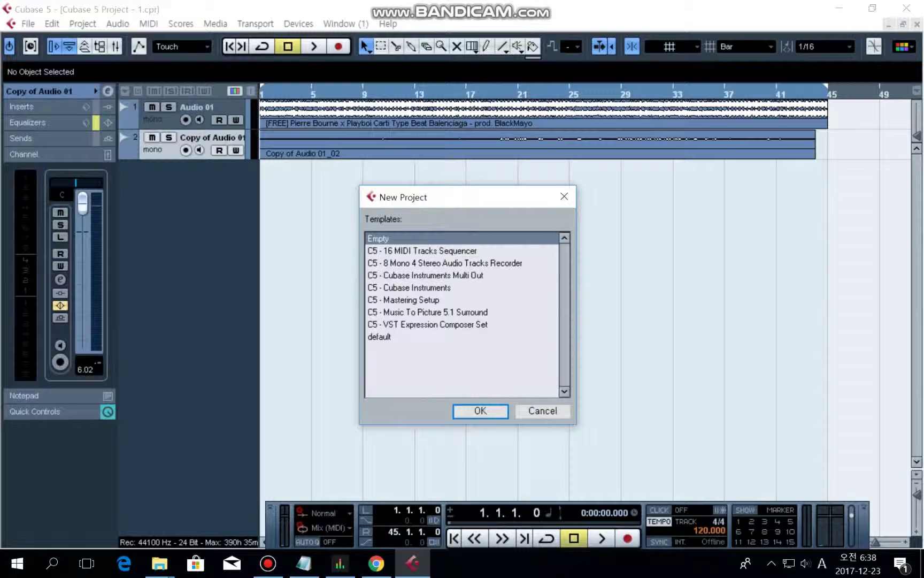
key(Return)
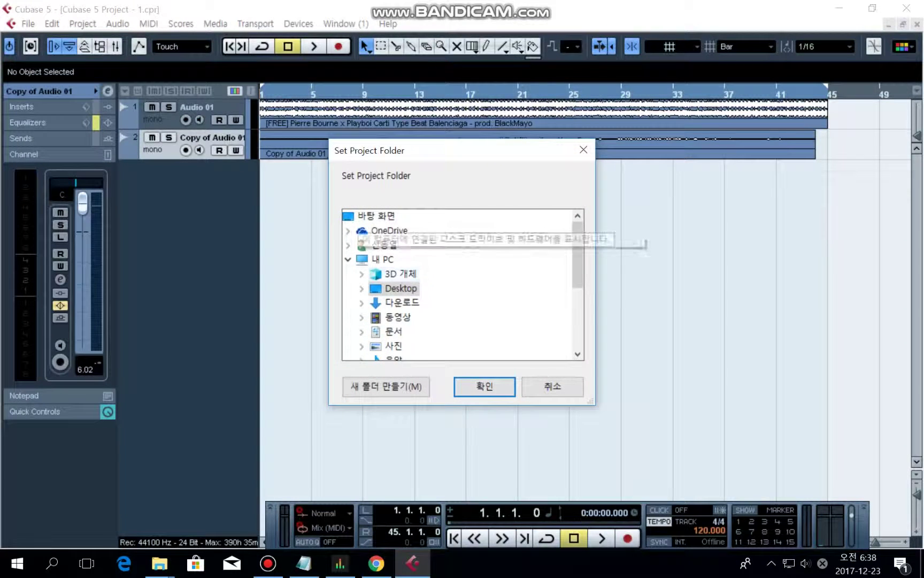
click(400, 288)
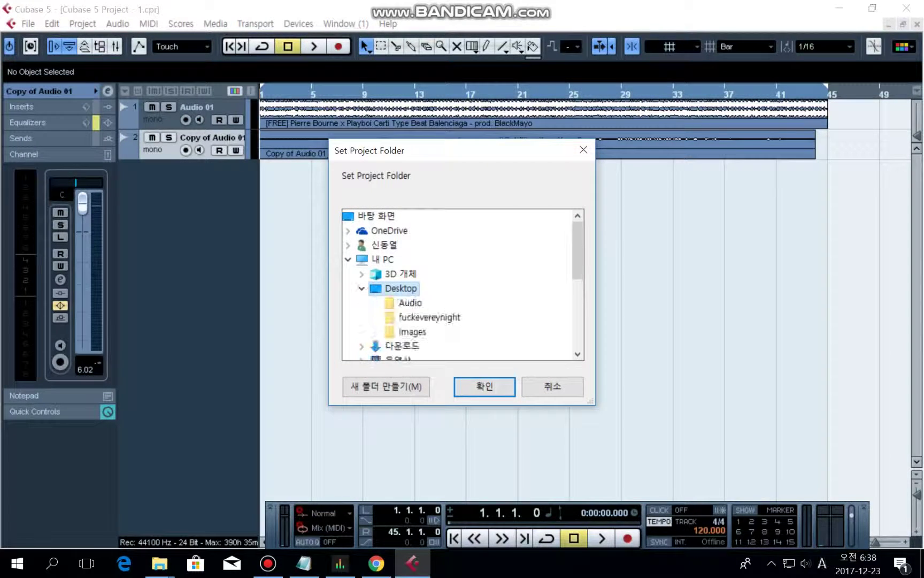
scroll(457, 284, down, 2)
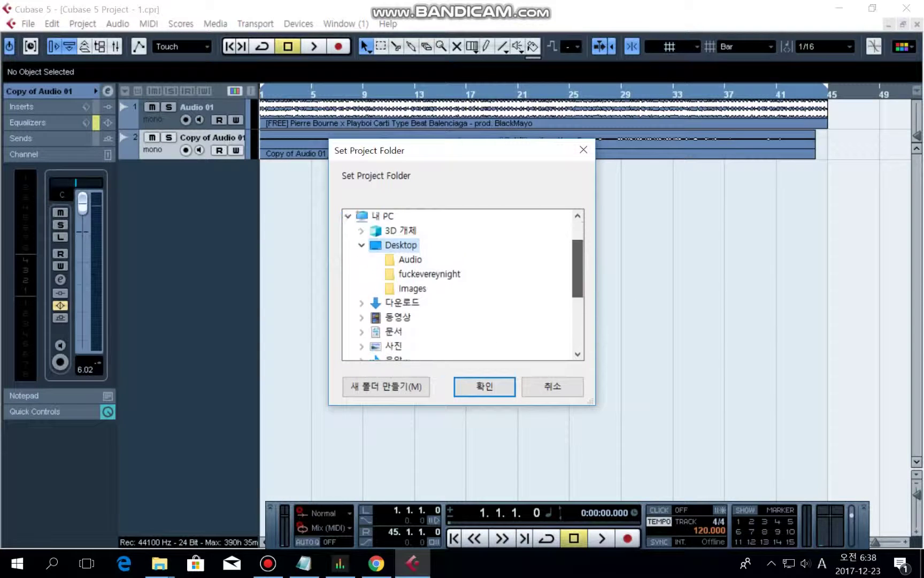
scroll(457, 283, up, 2)
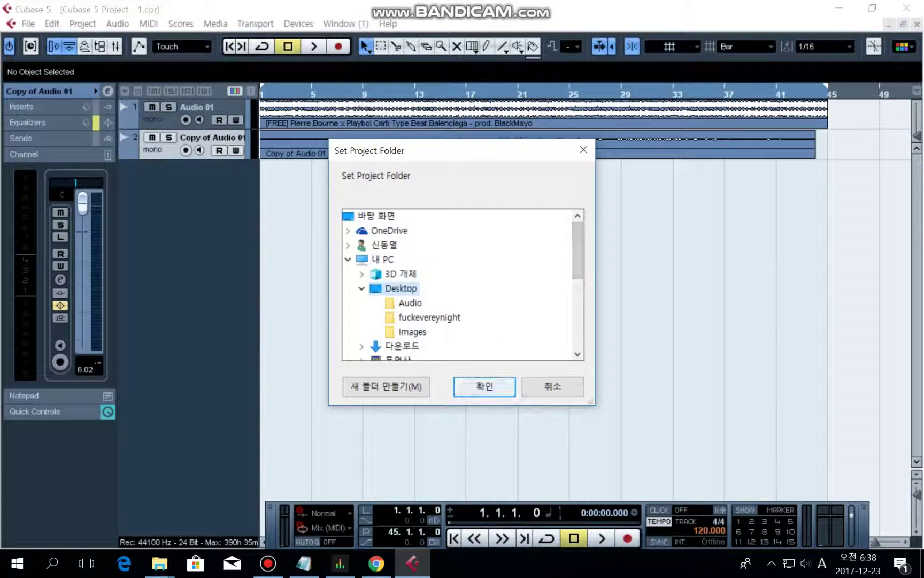
click(484, 385)
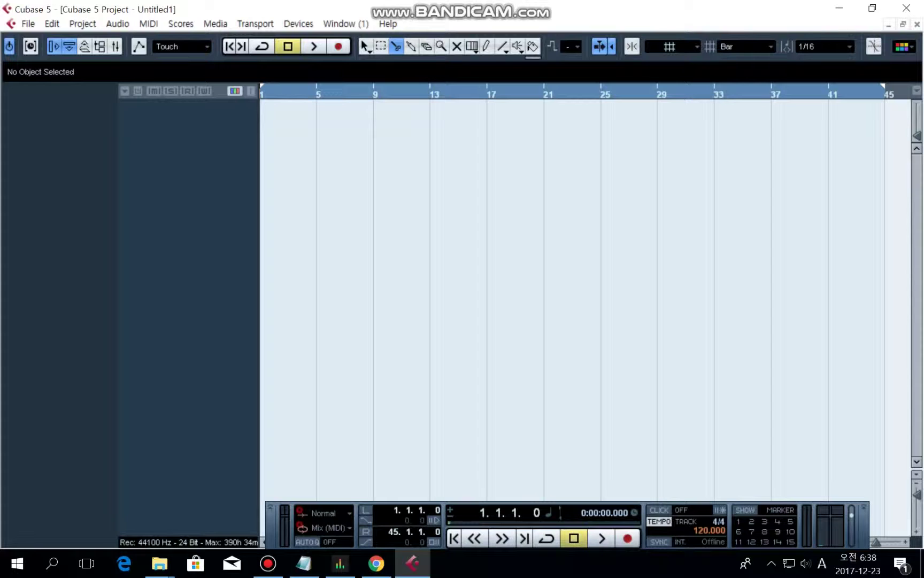
Try selection rectangles across the empty arrangement with the Object Selection tool, briefly switching to the Split tool.
click(365, 47)
drag(339, 130, 504, 168)
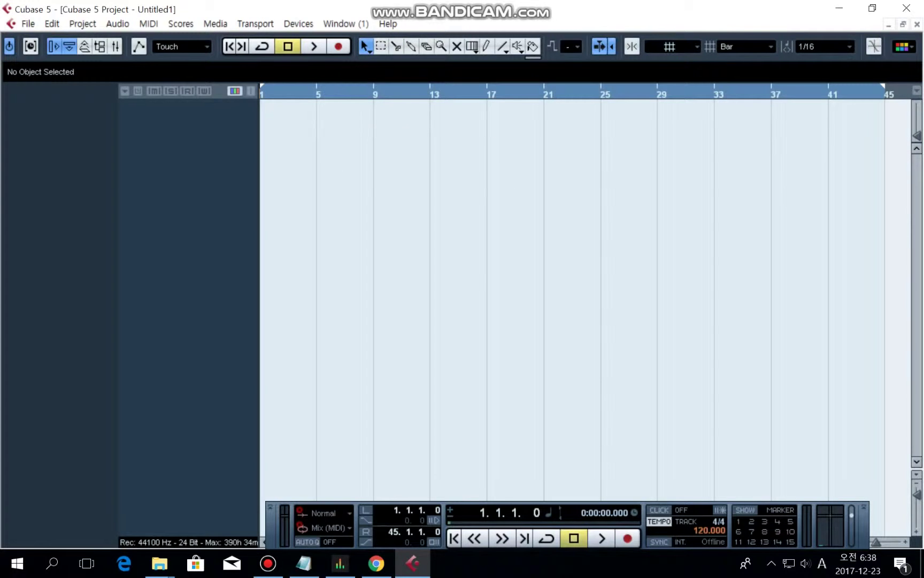
drag(372, 126, 681, 229)
drag(330, 124, 676, 239)
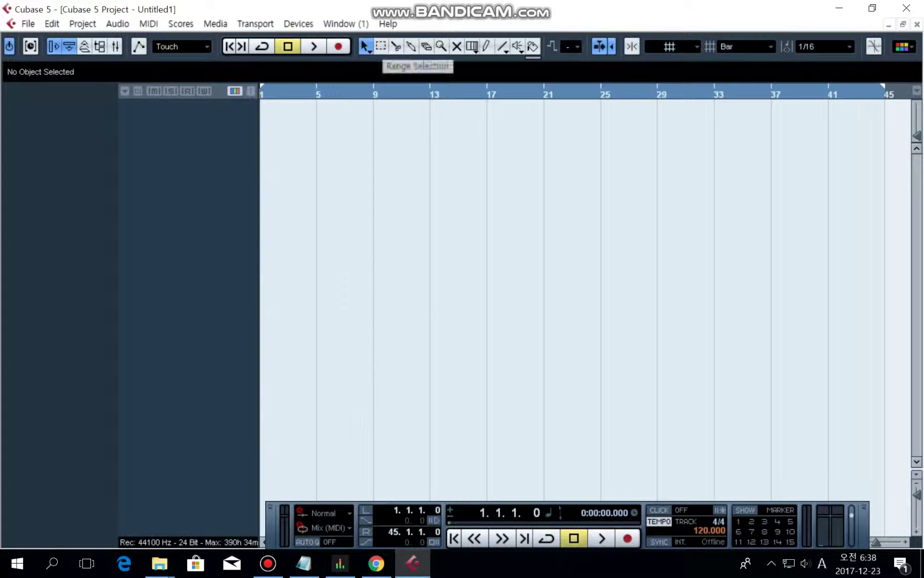
drag(317, 99, 655, 209)
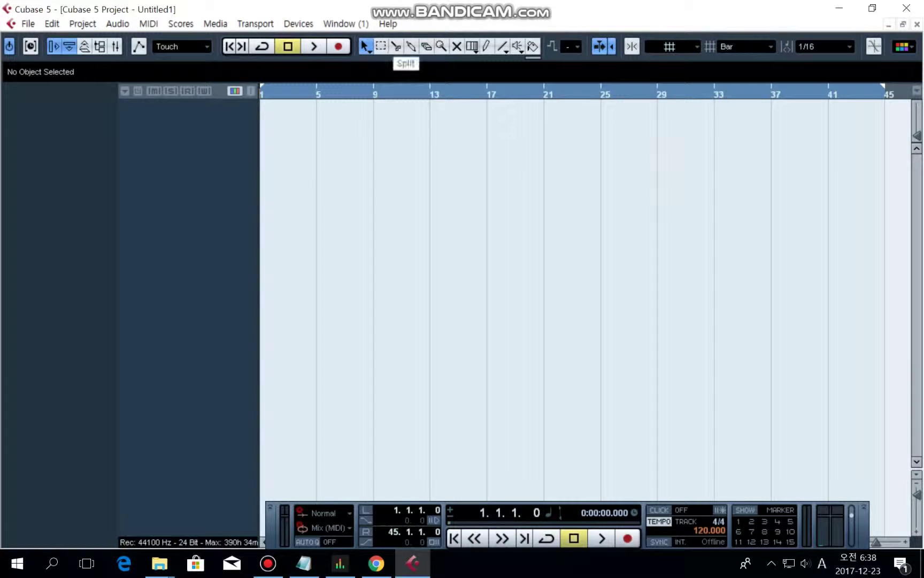
click(395, 47)
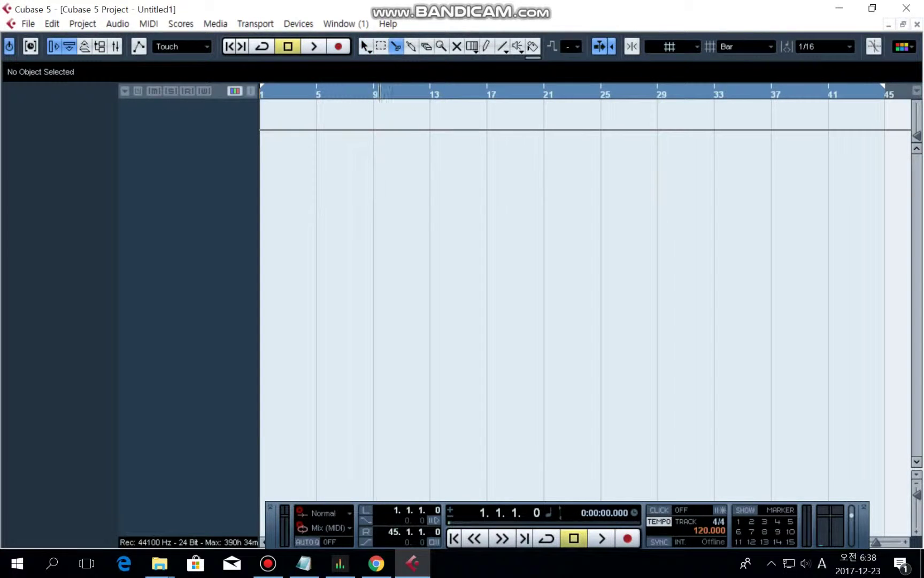
key(1)
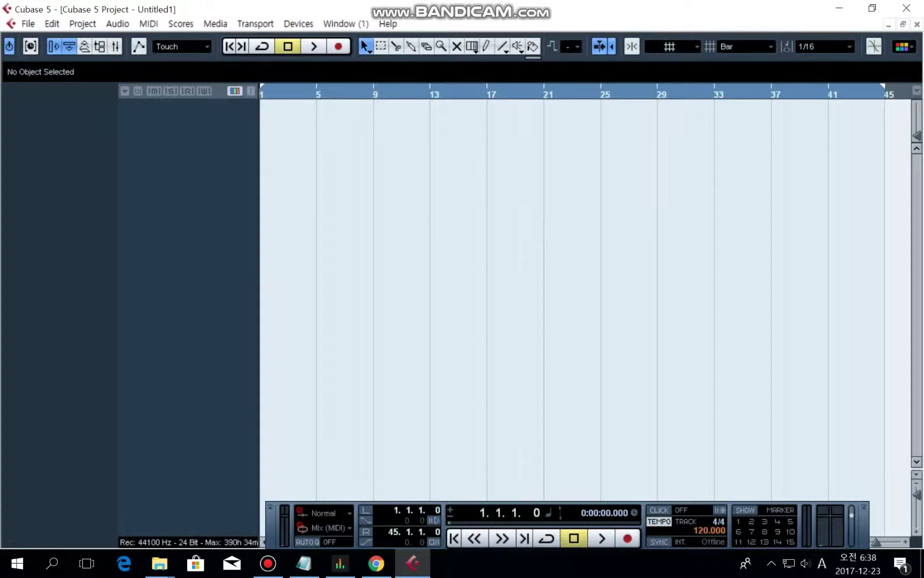
Activate the Split tool and turn Snap on.
click(632, 46)
click(632, 47)
click(632, 46)
key(3)
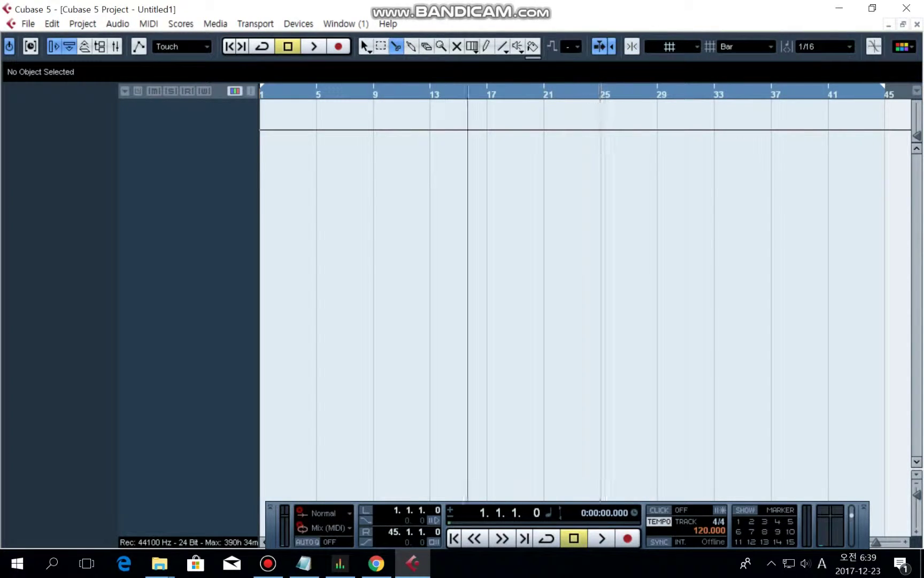
key(j)
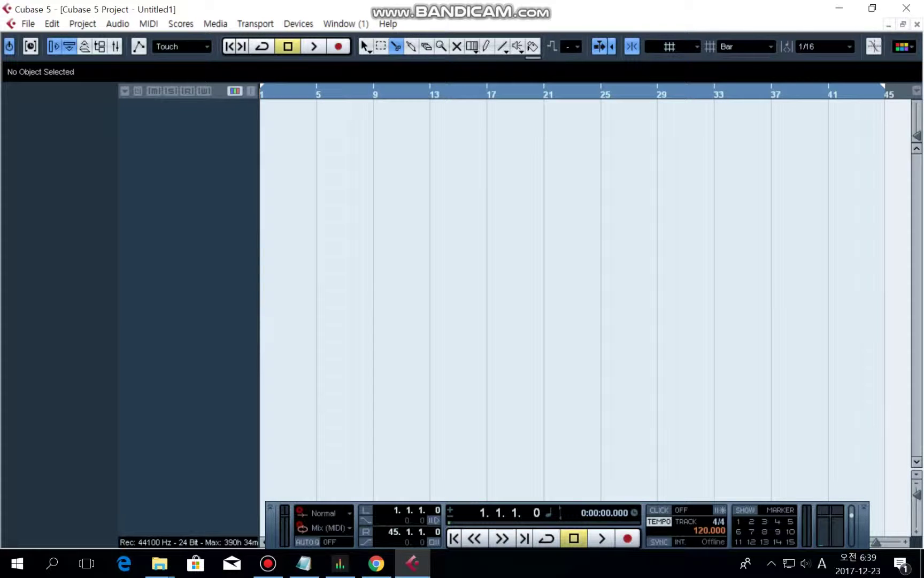
Add one audio track with the Mono configuration and switch to the Object Selection tool.
right_click(171, 120)
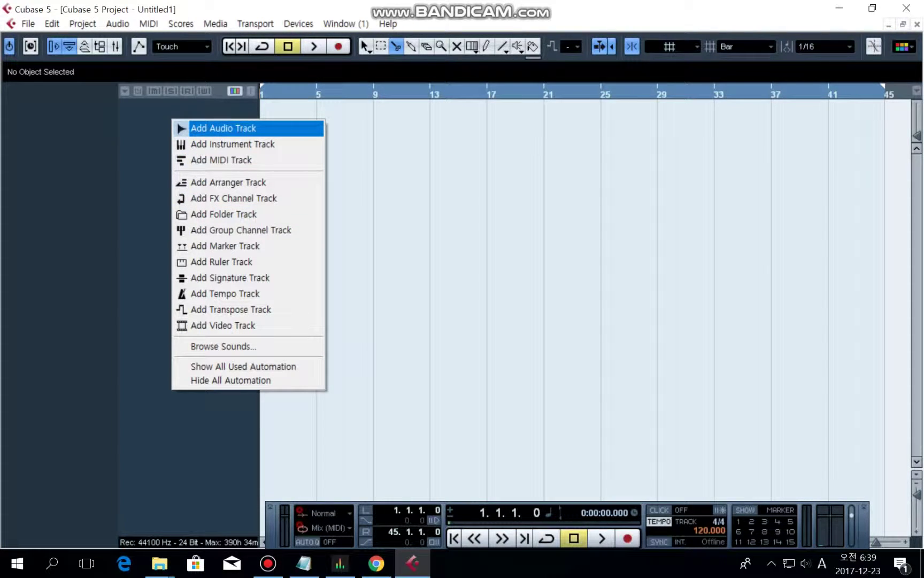
key(Return)
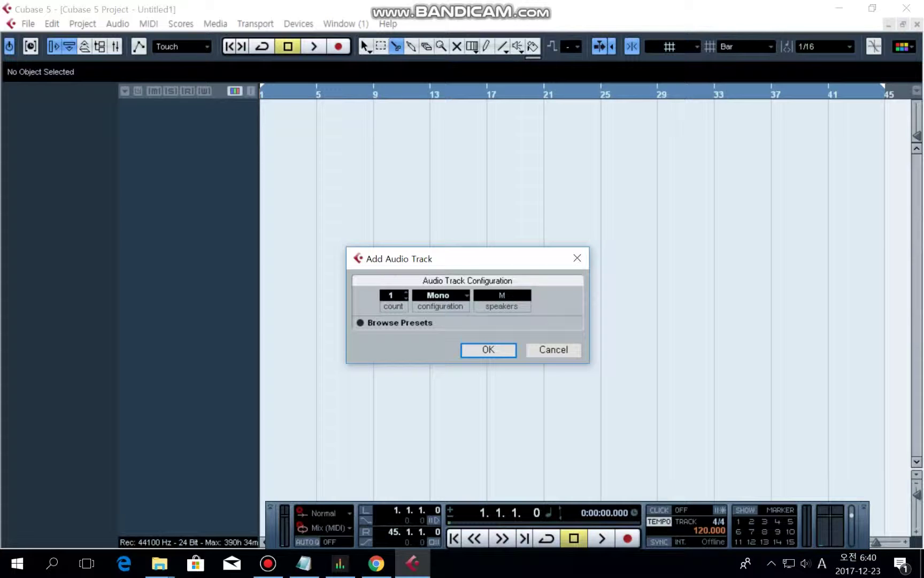
click(441, 296)
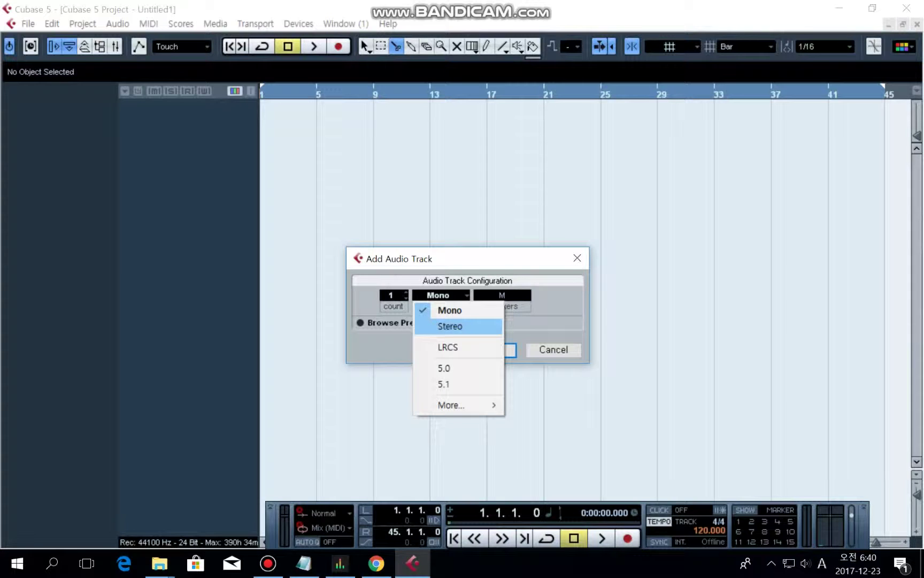
click(450, 310)
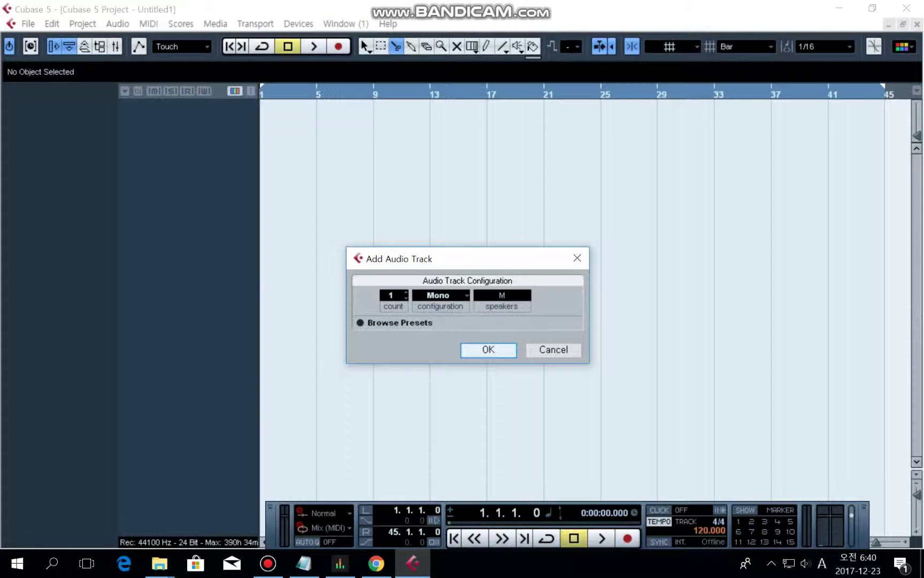
click(488, 349)
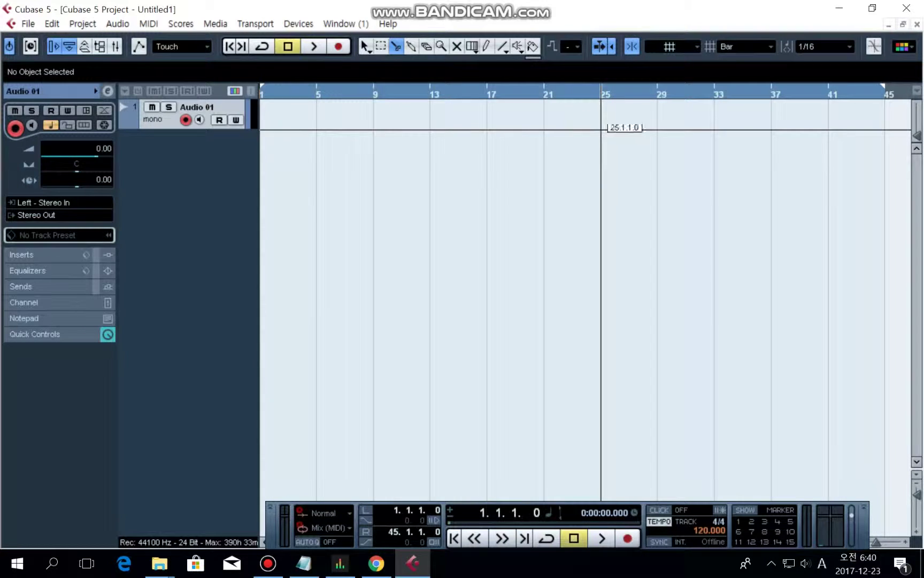
key(1)
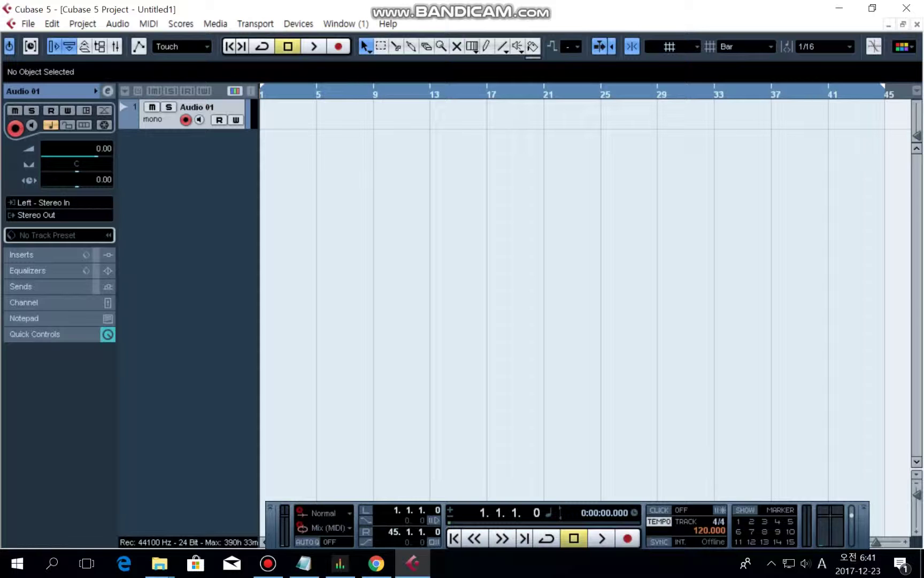
Import the "[FREE] Pierre Bourne x Playboi Carti Type Beat" file from its desktop folder onto the audio track at bar 1.
click(872, 8)
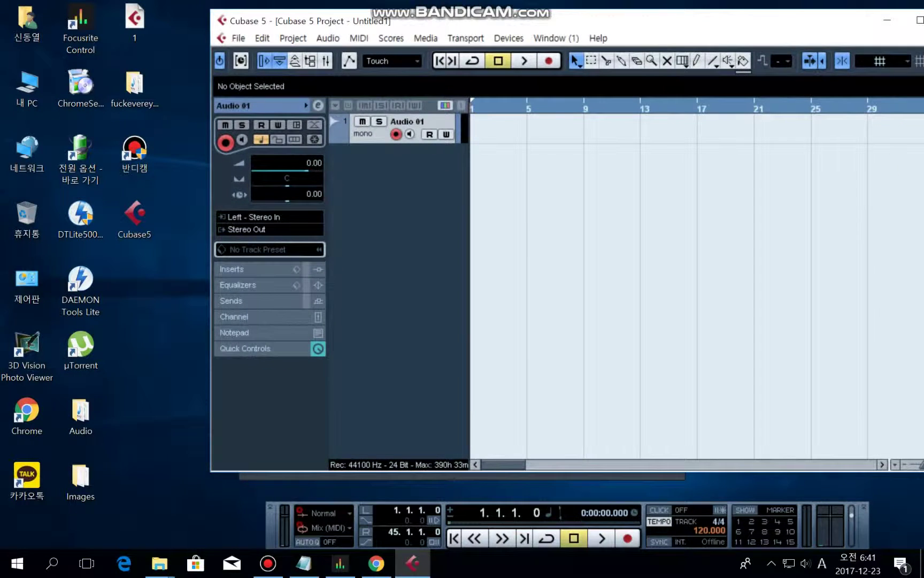
double_click(135, 85)
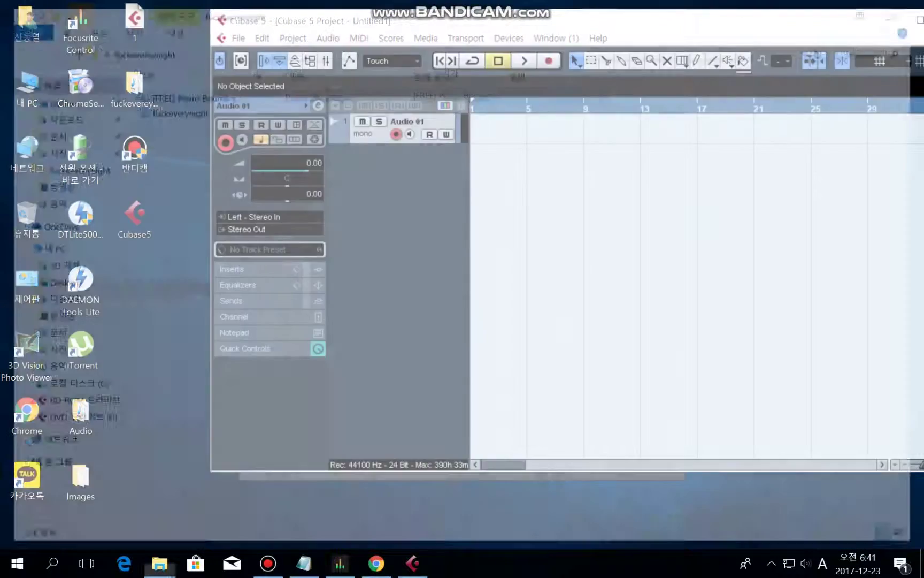
click(890, 8)
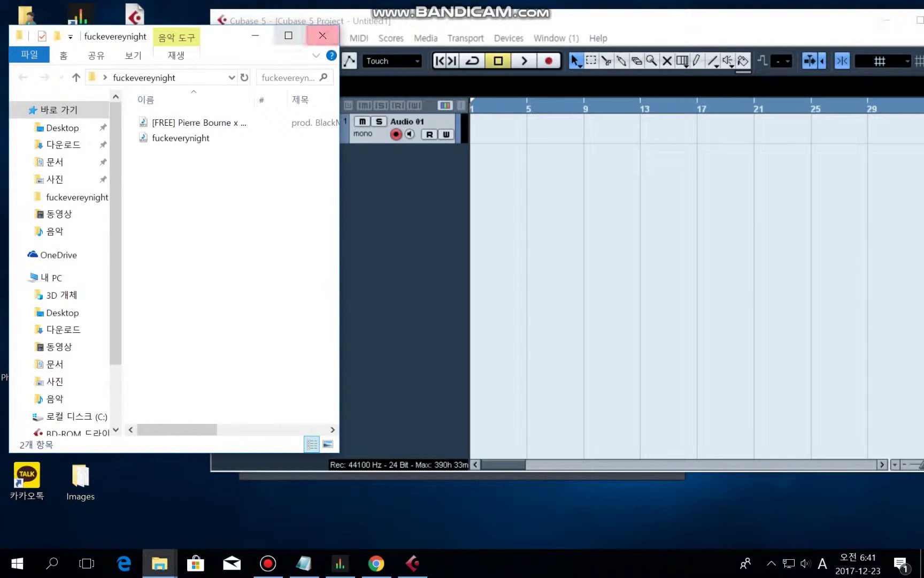
click(199, 123)
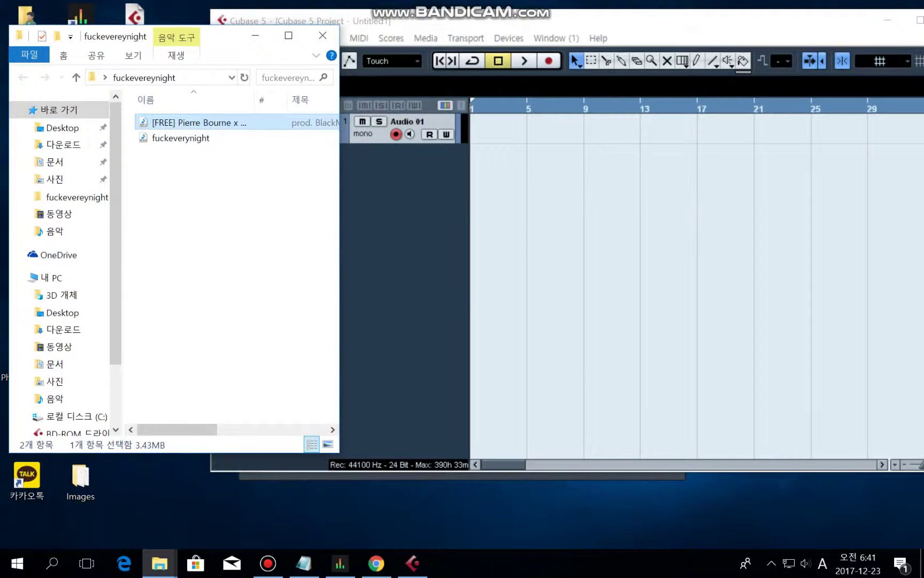
drag(199, 123, 474, 128)
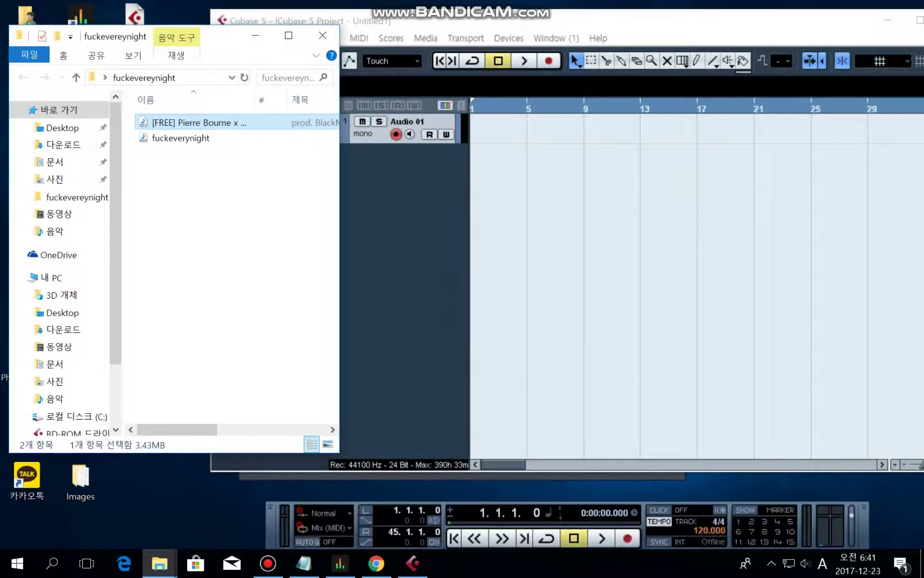
key(Return)
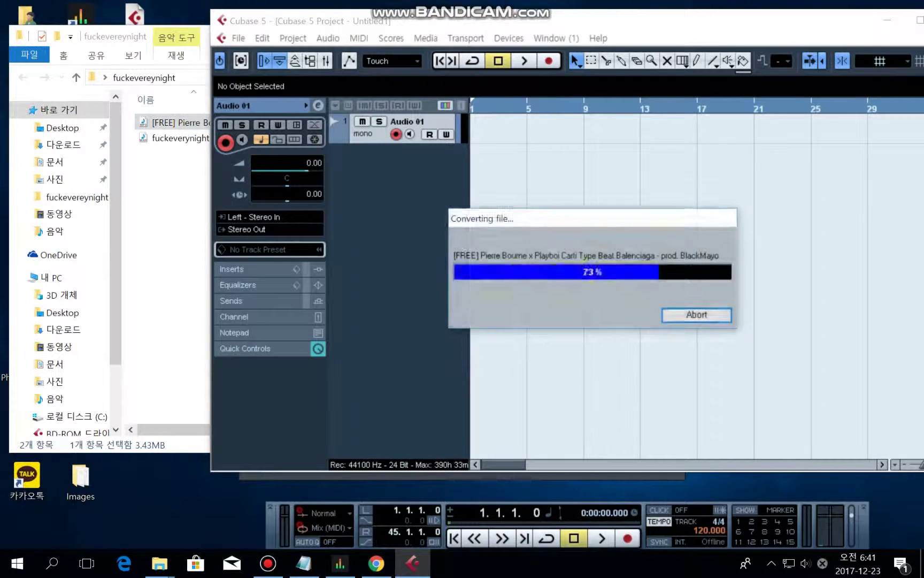
drag(675, 20, 549, 40)
click(799, 40)
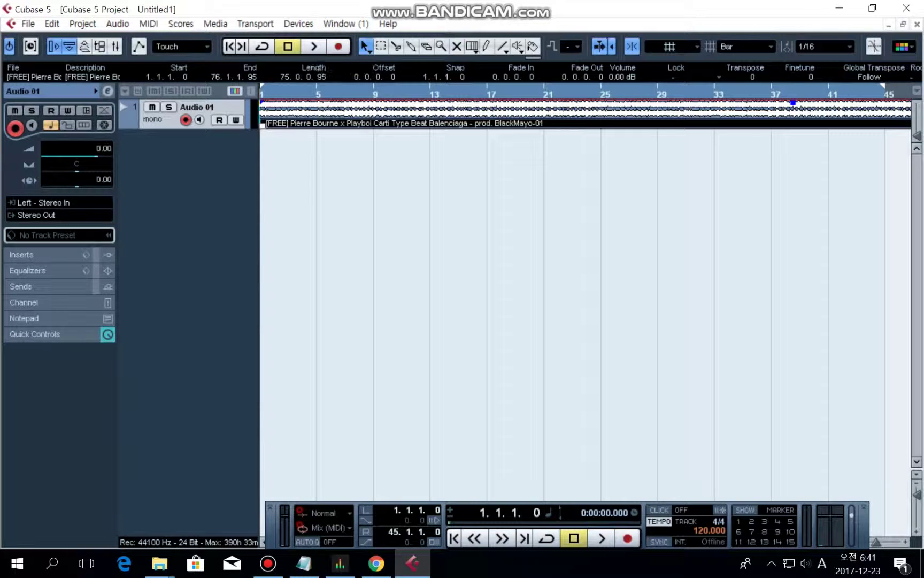
Play the imported beat from the project start for a few bars and stop playback.
key(KP_Add)
key(KP_Subtract)
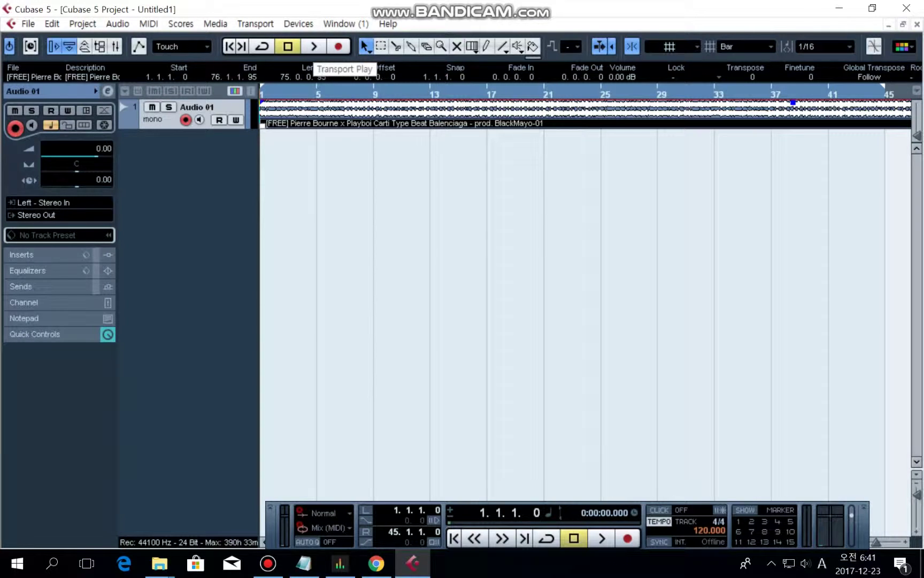
click(314, 47)
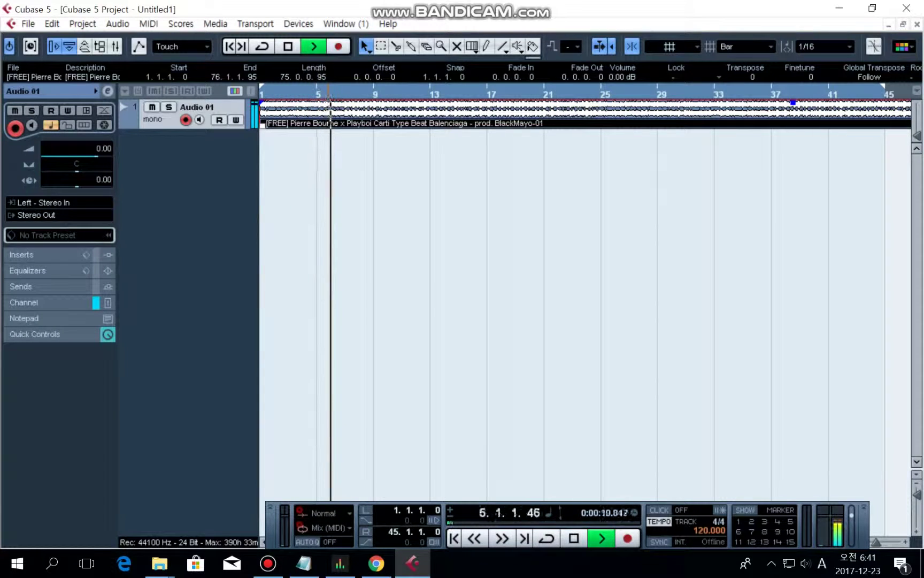
key(space)
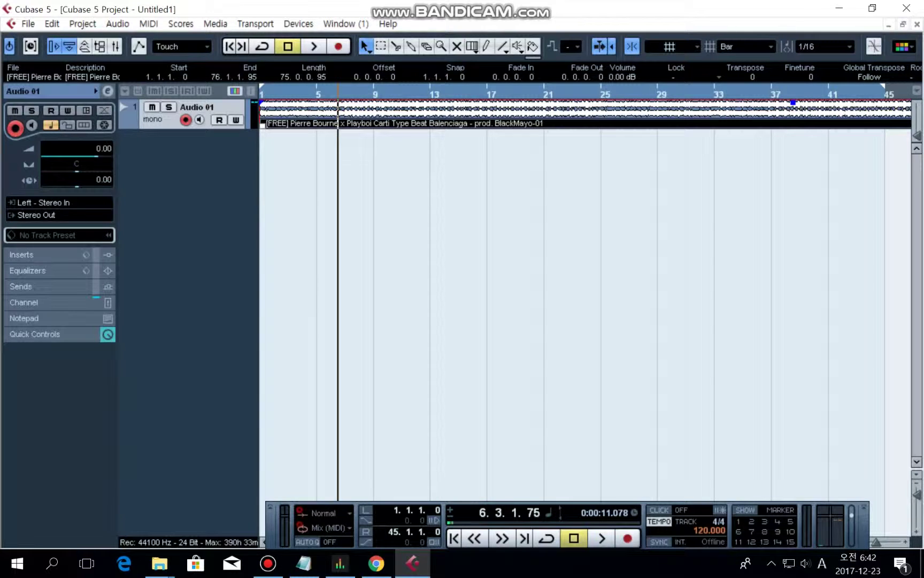
Delete the imported beat event from the audio track and return the project cursor to bar 1.
key(Delete)
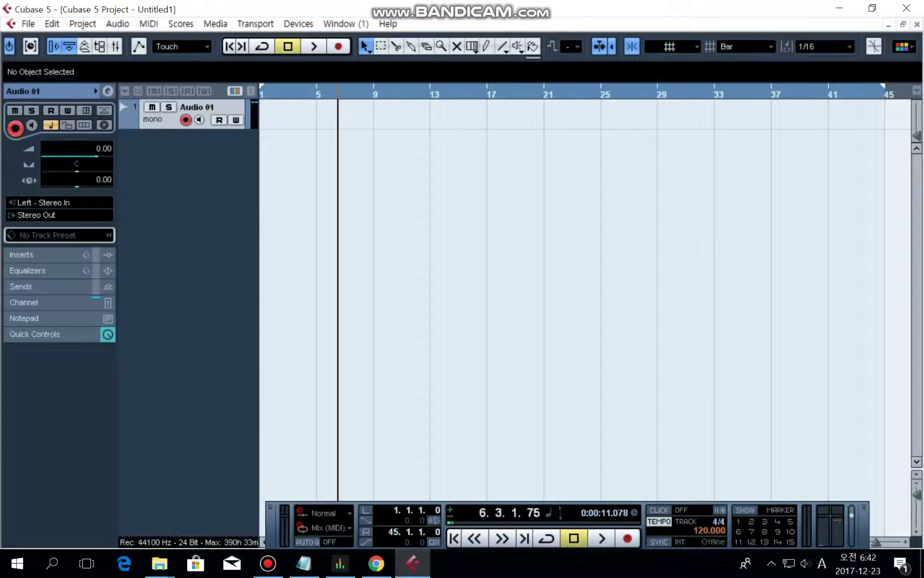
drag(338, 92, 261, 96)
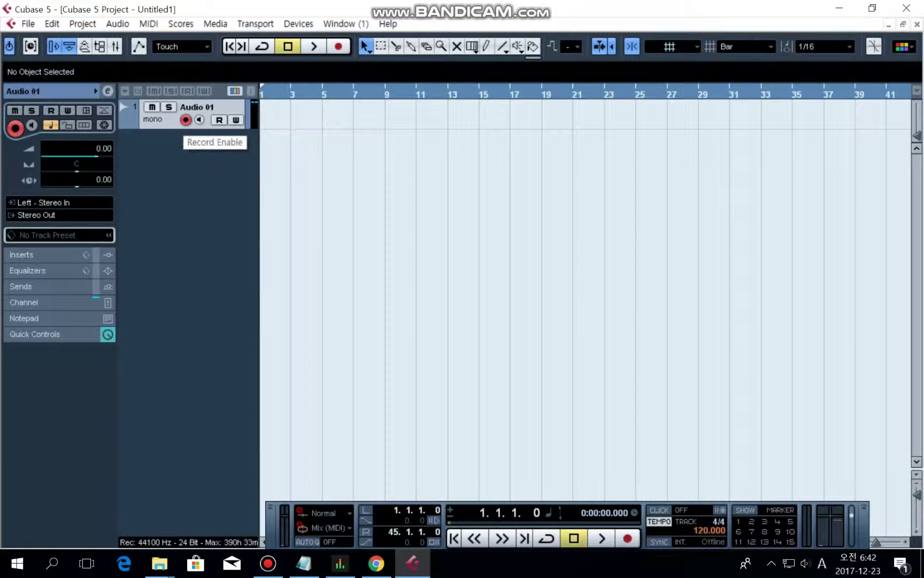
Toggle record enable off and on for the Audio 01 track, and start recording from bar 1.
click(186, 120)
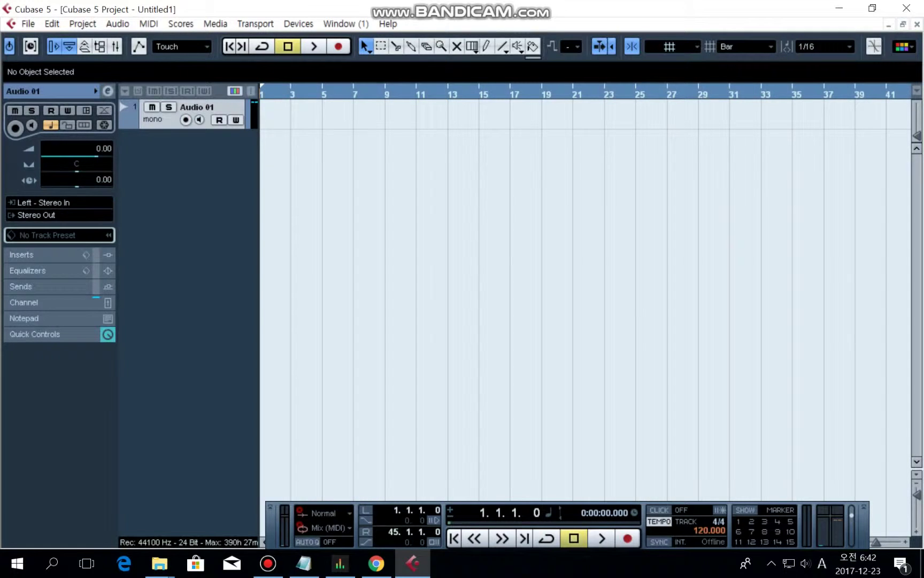
click(186, 120)
key(KP_Multiply)
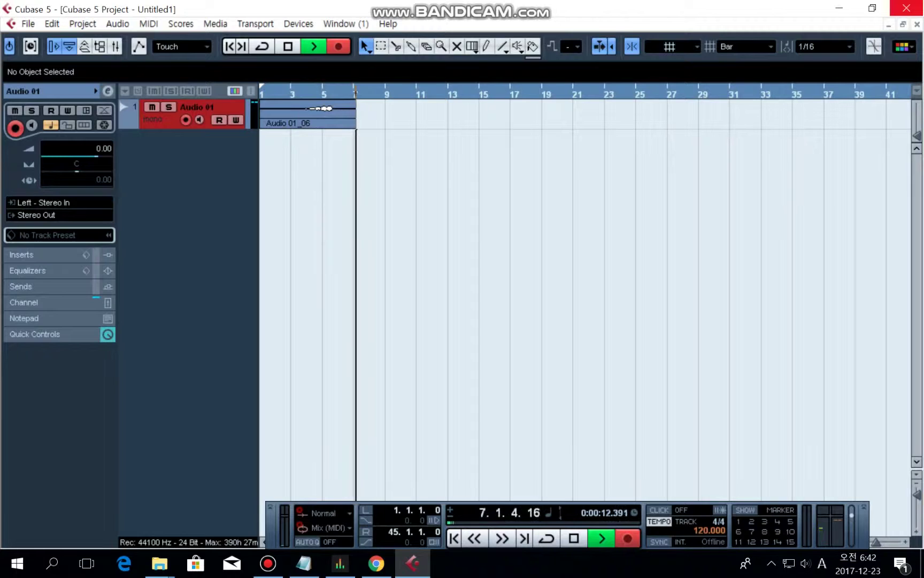
Stop the recording on Audio 01 and move the project cursor back to bar 3.
key(space)
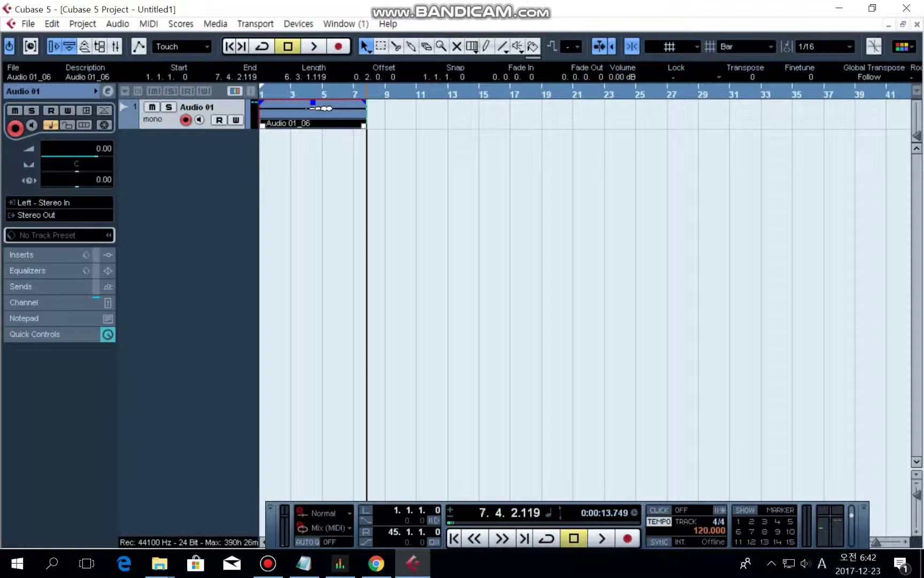
drag(367, 93, 290, 93)
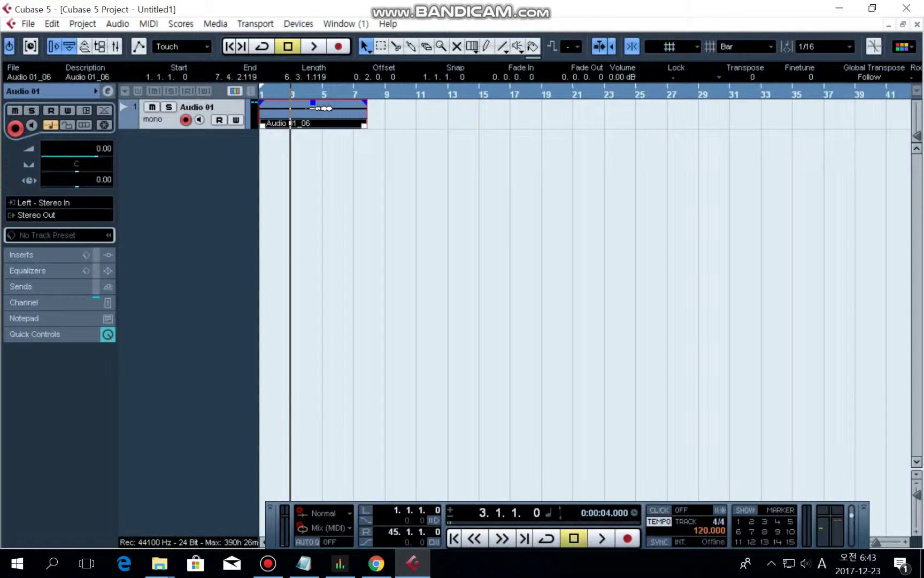
Add one mono audio track below Audio 01 and record-enable Audio 01 alongside the new track.
right_click(172, 145)
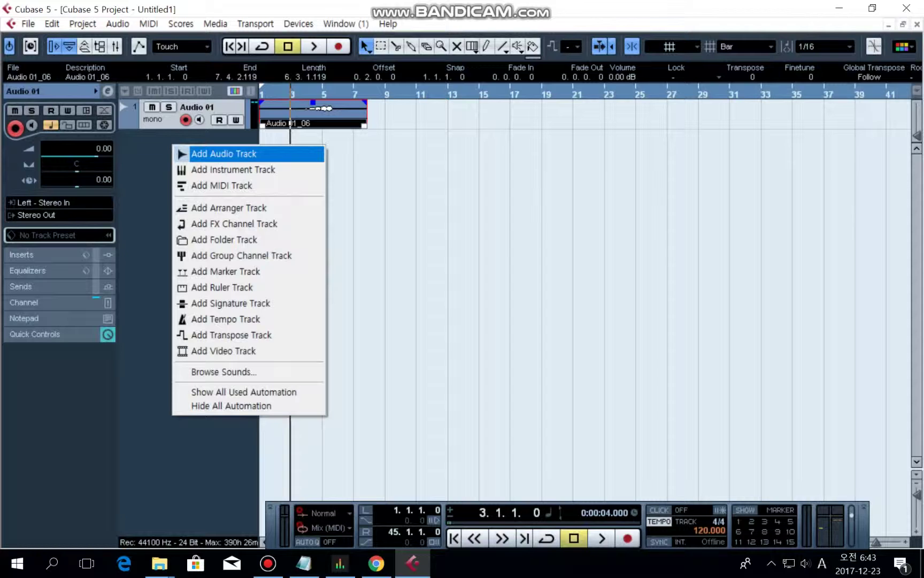
click(224, 153)
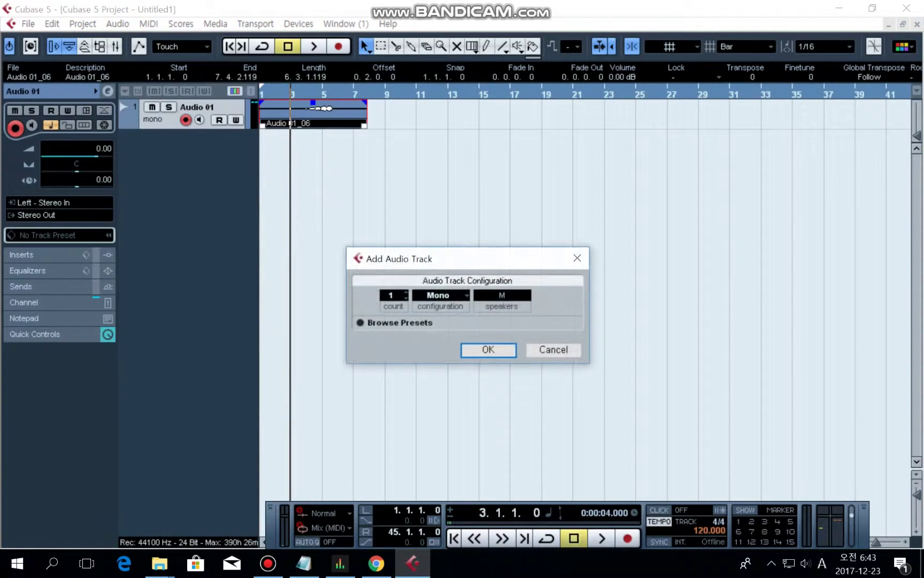
click(475, 350)
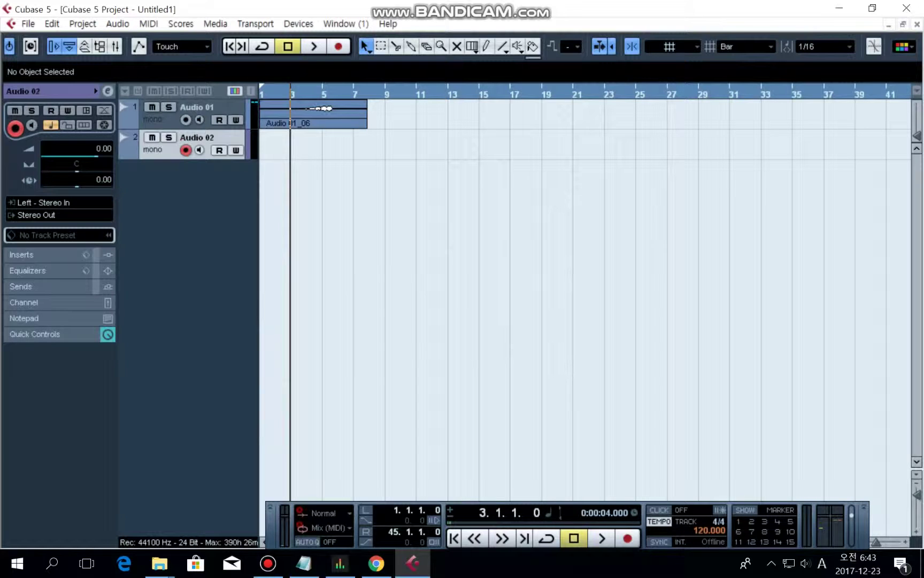
click(214, 108)
click(214, 139)
click(185, 119)
Delete the recorded event from Audio 01 and record a new take of a few bars on both tracks from bar 1.
key(KP_Subtract)
click(313, 115)
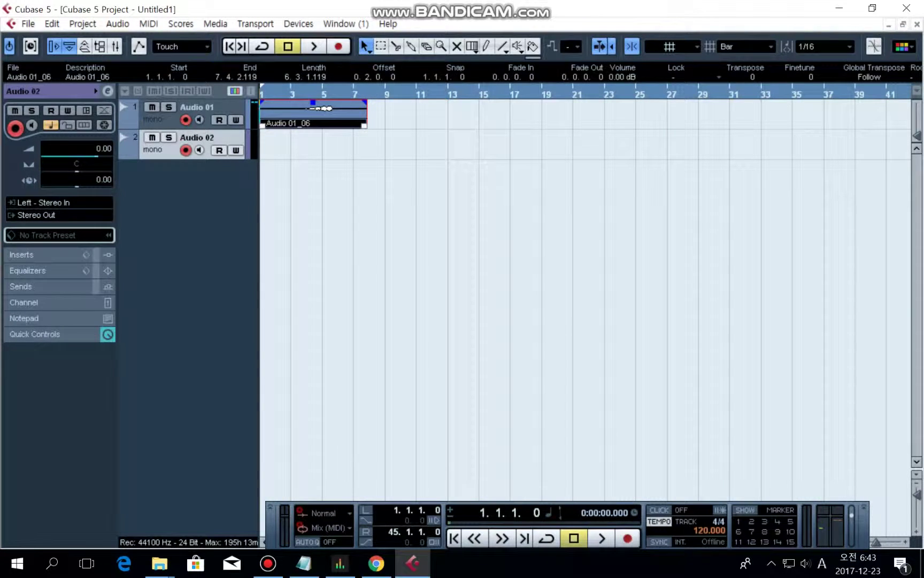
key(Delete)
key(KP_Add)
key(KP_Subtract)
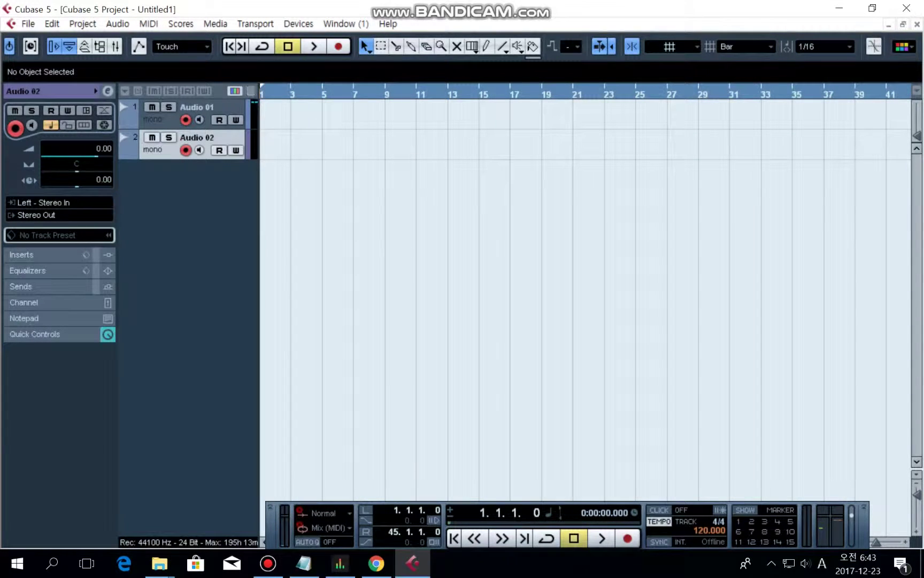
key(KP_Multiply)
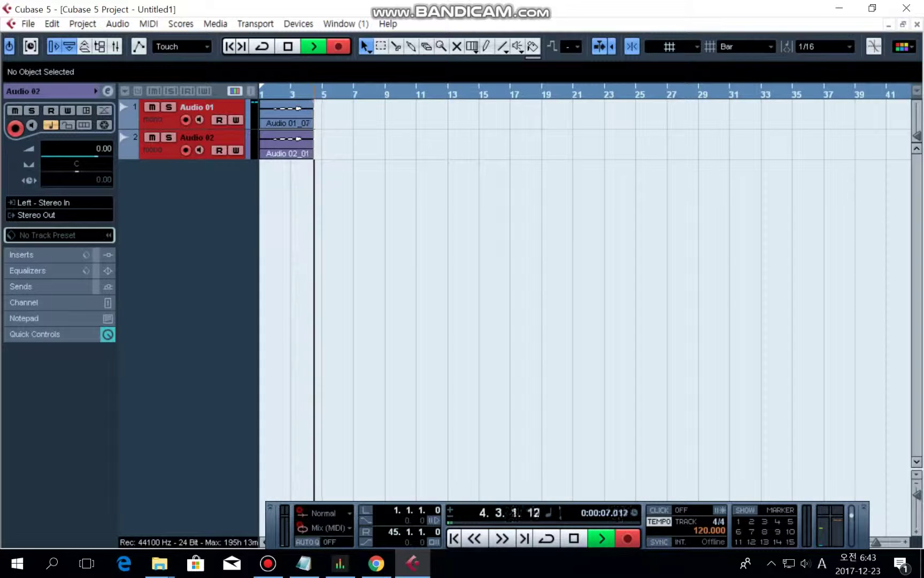
key(space)
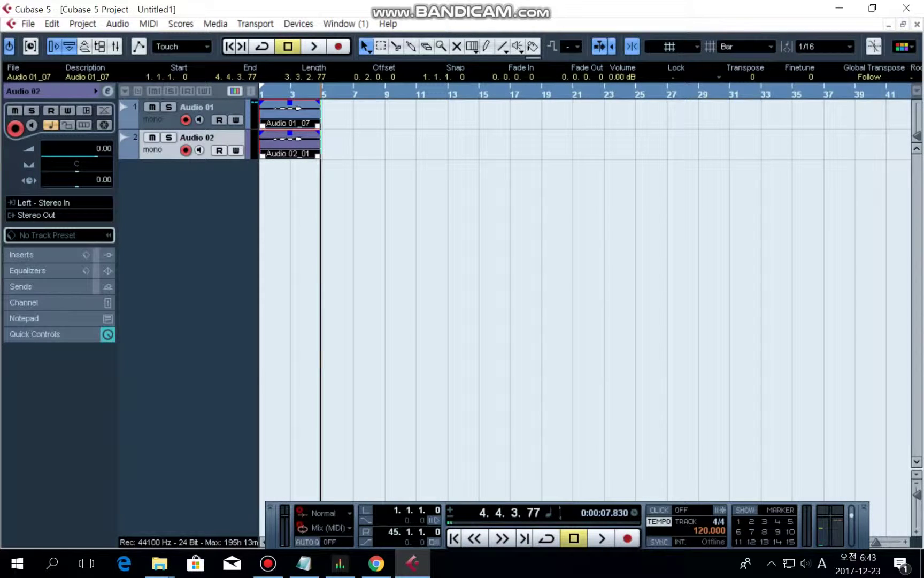
Delete the recorded event on Audio 02 and remove that track from the project.
drag(333, 153, 304, 145)
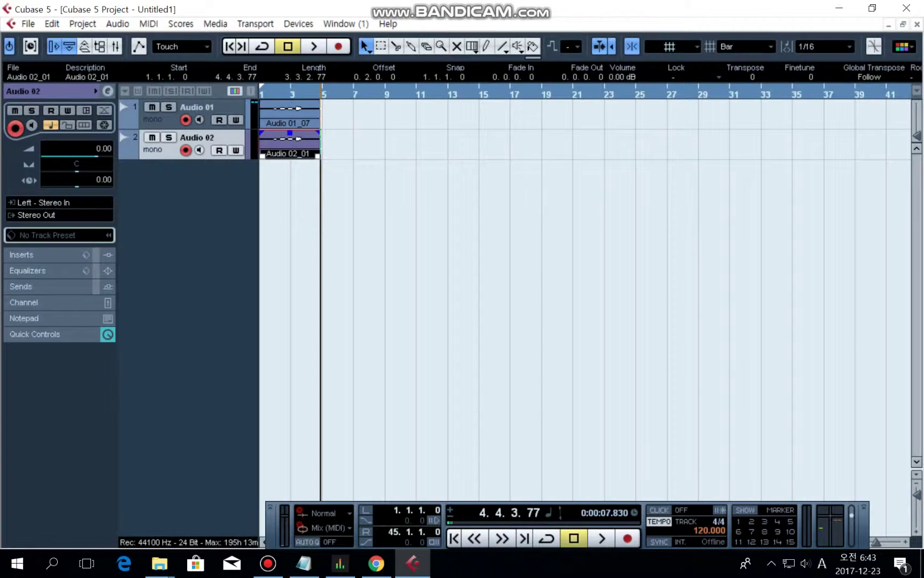
key(Delete)
key(shift+Delete)
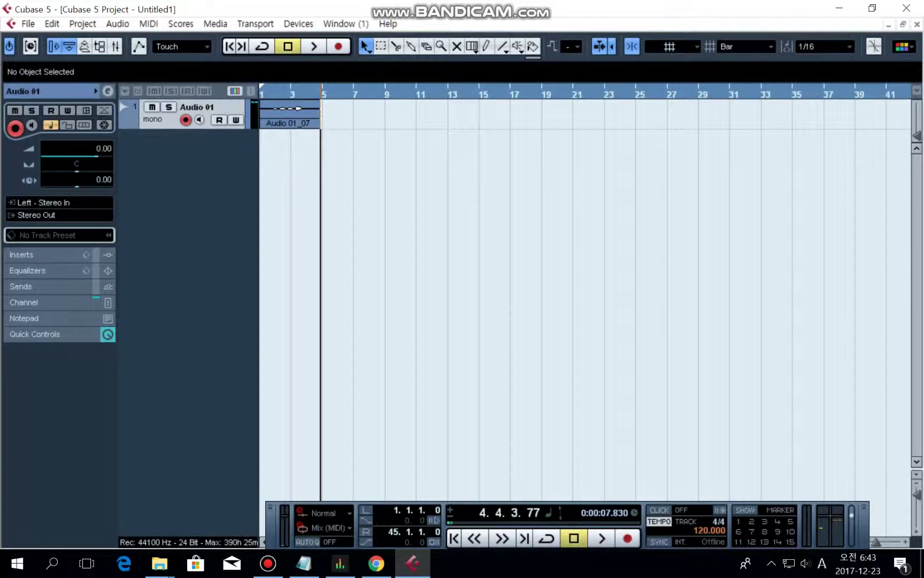
Duplicate the Audio 01 track together with its recorded event.
right_click(214, 109)
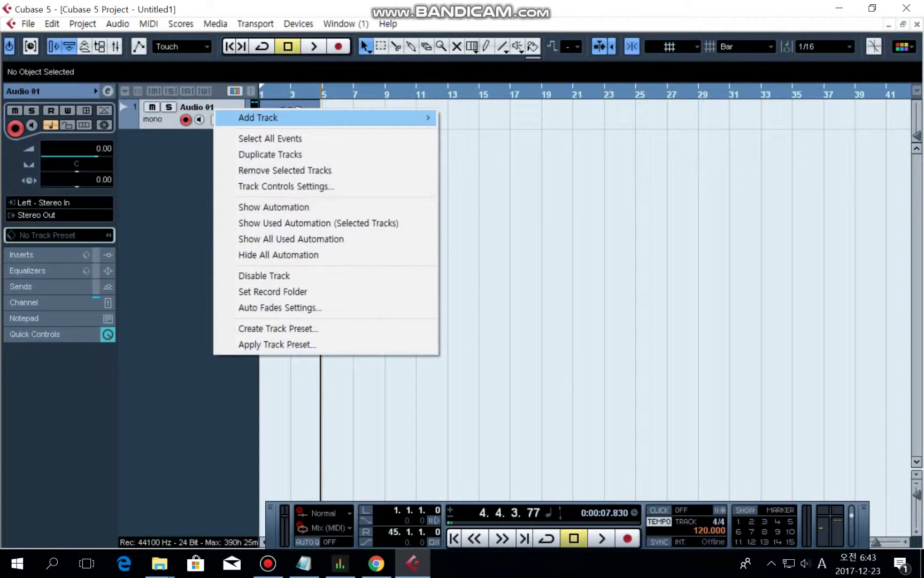
mouse_move(258, 118)
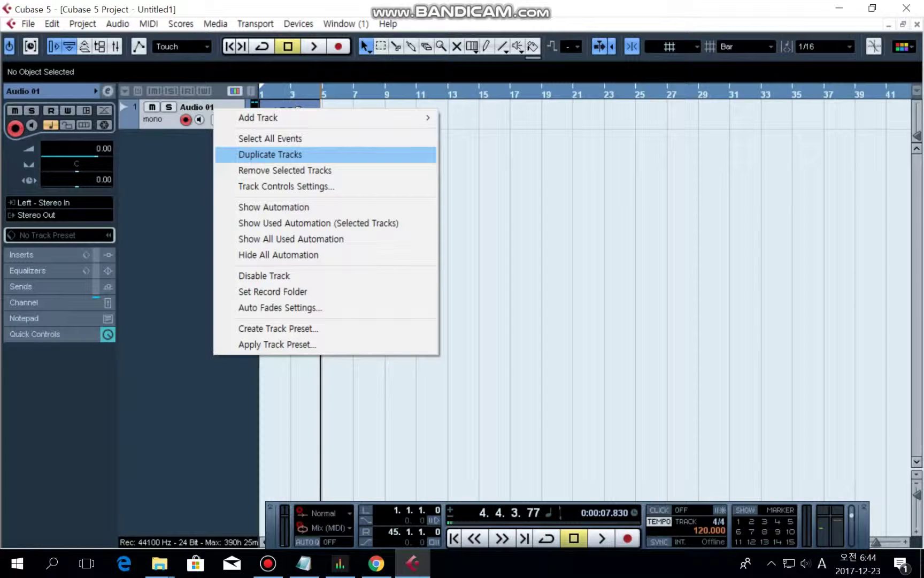
key(Escape)
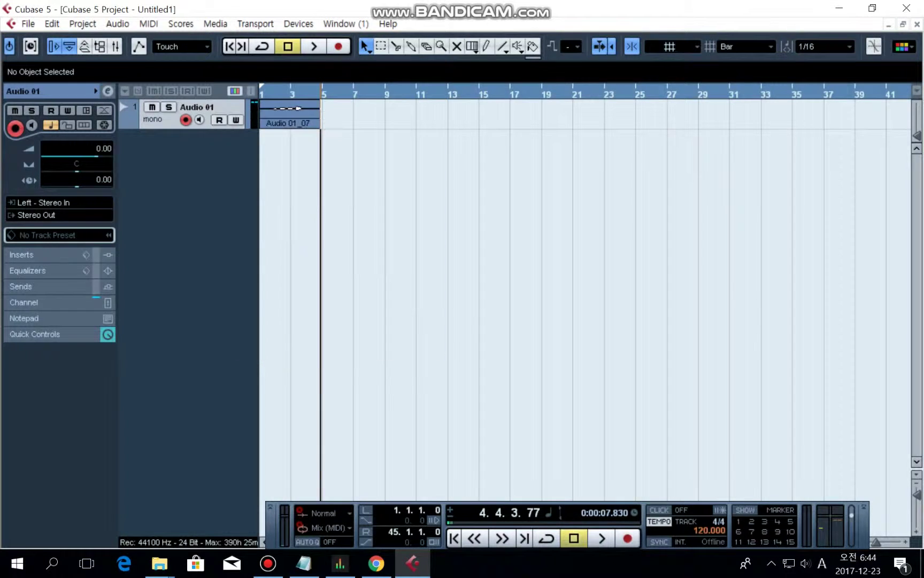
right_click(218, 109)
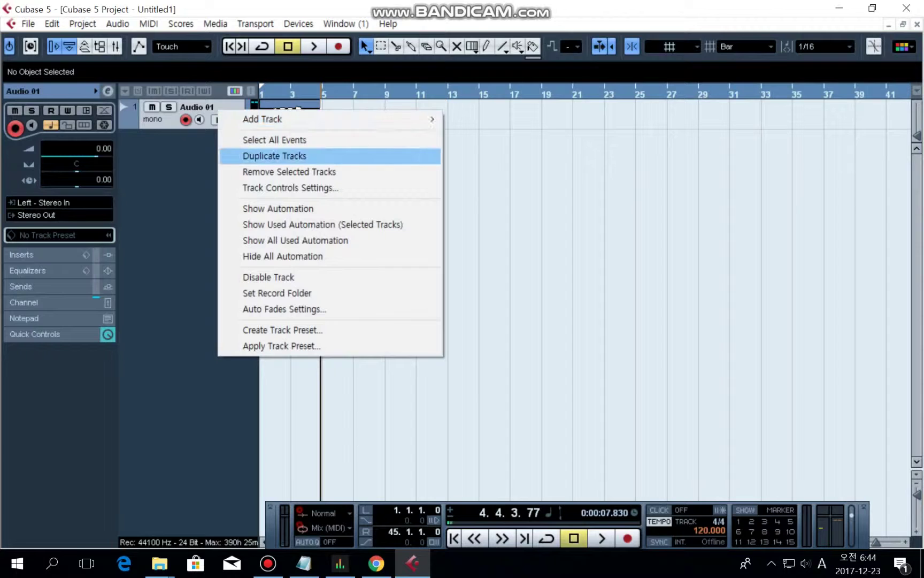
click(278, 155)
click(281, 145)
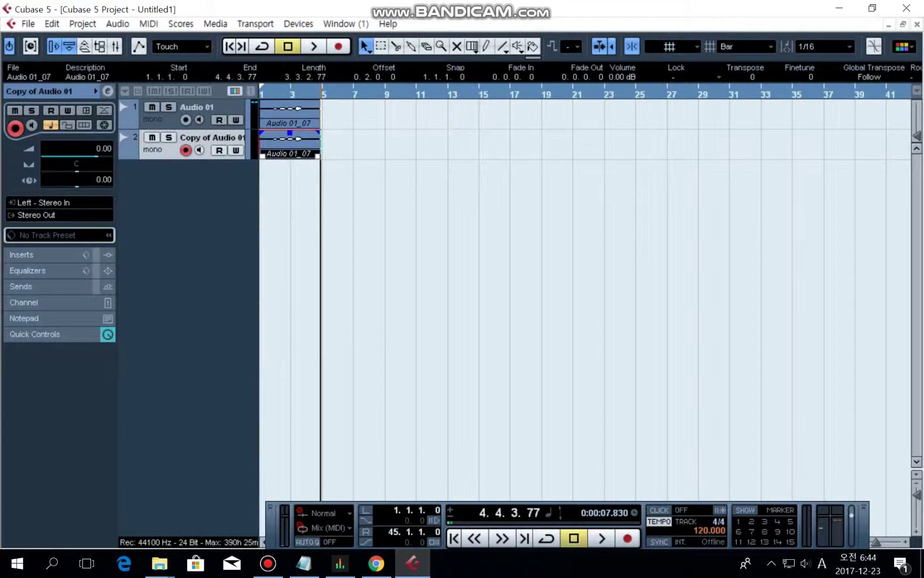
Compare Audio 01 with its duplicate by alternately selecting their events and tracks.
click(289, 116)
click(289, 145)
click(289, 115)
click(224, 109)
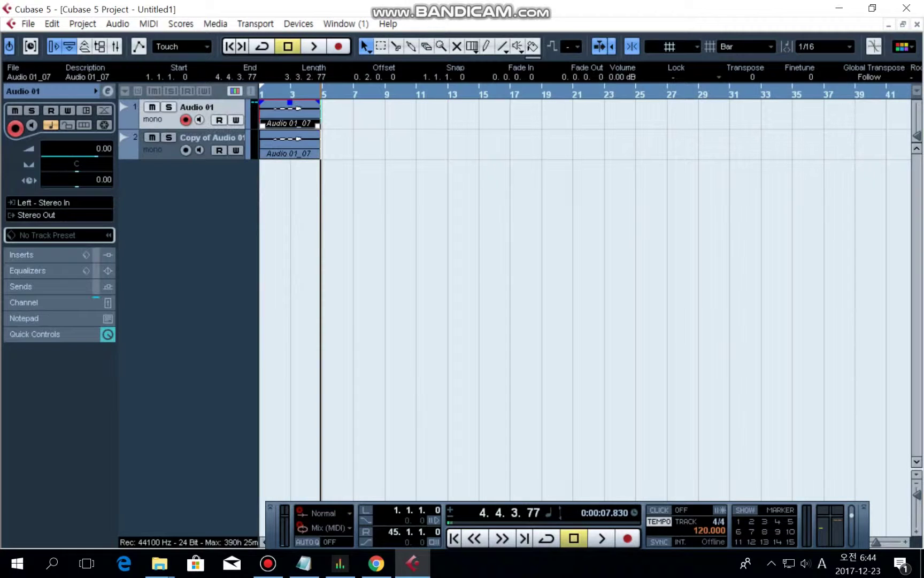
click(225, 140)
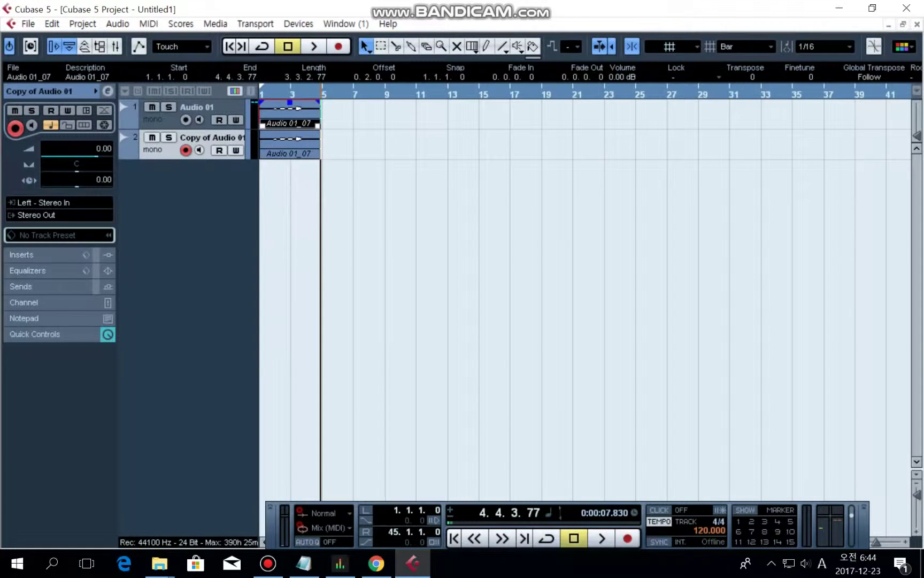
click(224, 108)
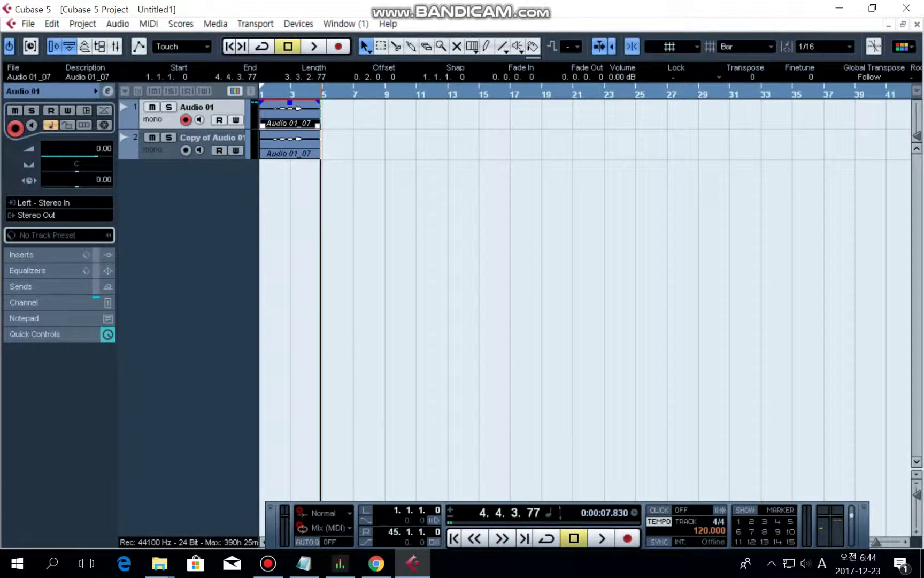
click(225, 140)
click(224, 108)
click(219, 140)
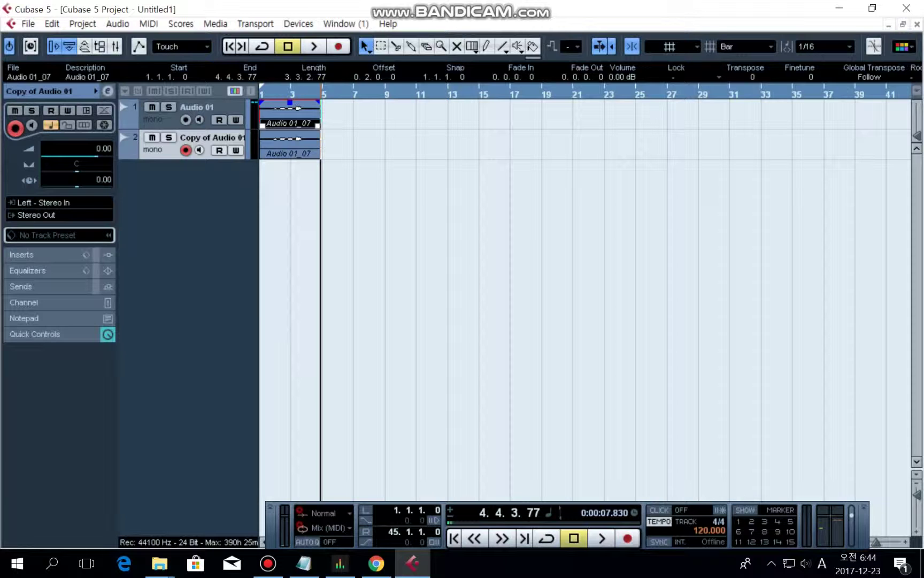
Delete the duplicated event and remove the Copy of Audio 01 track.
drag(333, 140, 317, 145)
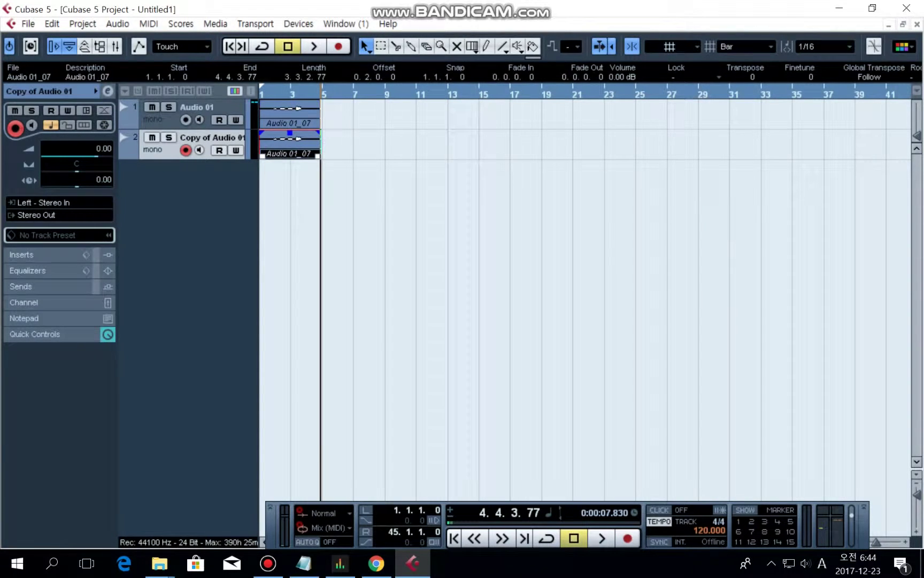
key(Delete)
key(Delete)
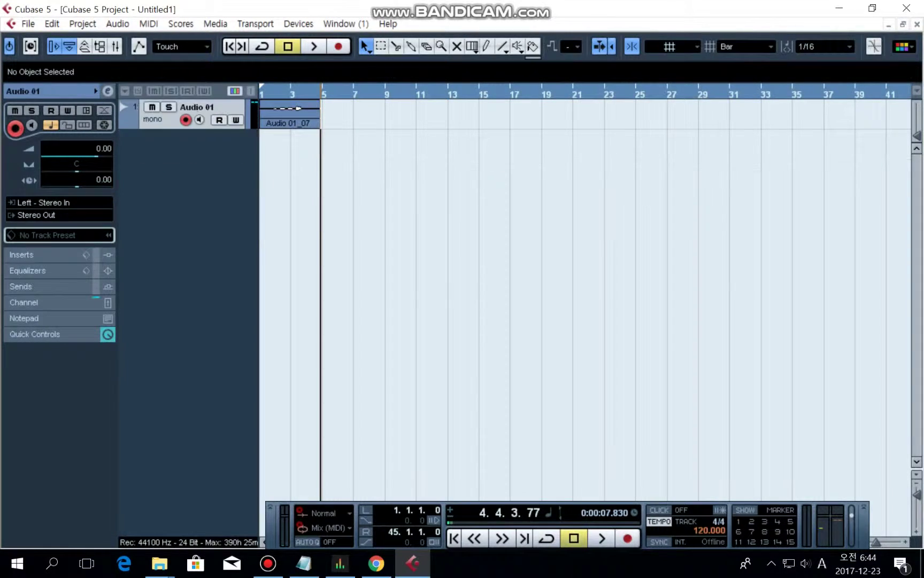
Add one audio track with the Stereo configuration below Audio 01.
right_click(164, 142)
click(216, 150)
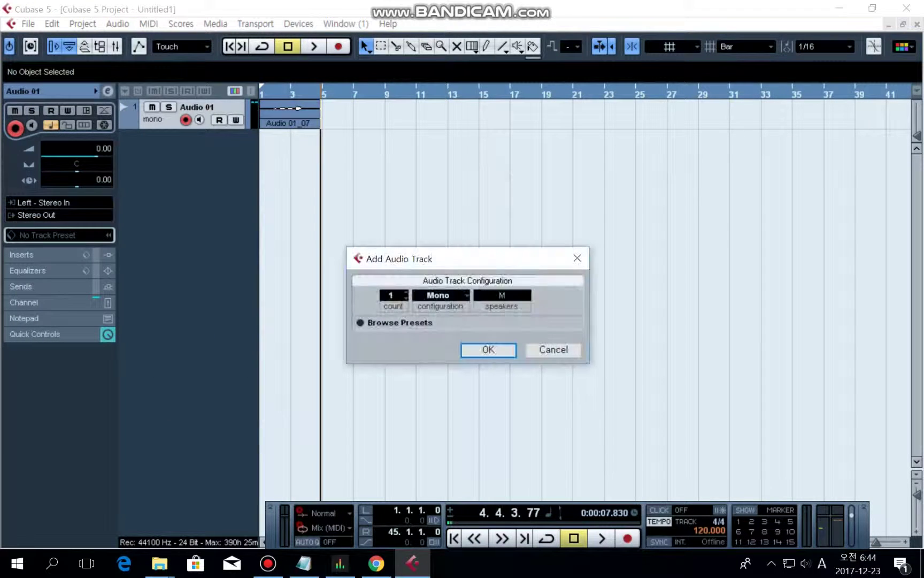
click(440, 294)
click(447, 326)
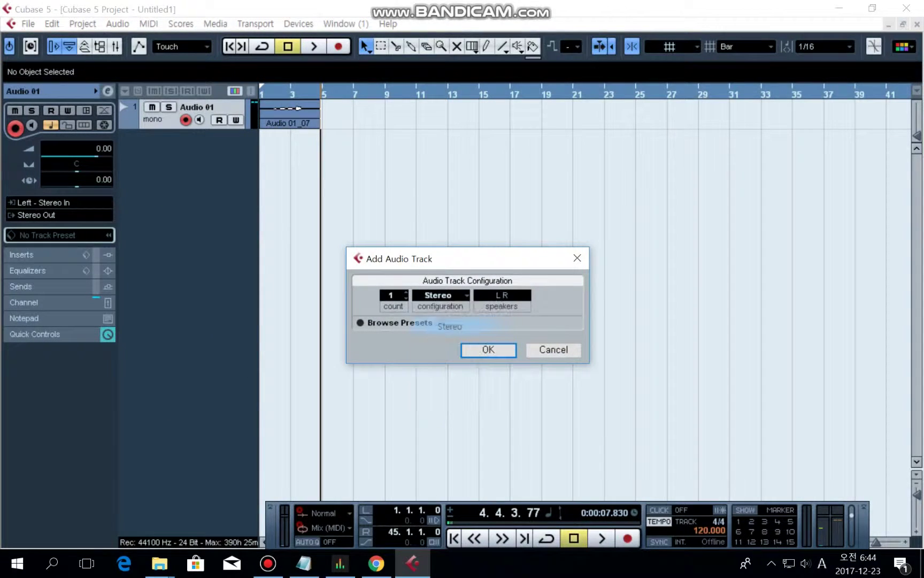
click(488, 350)
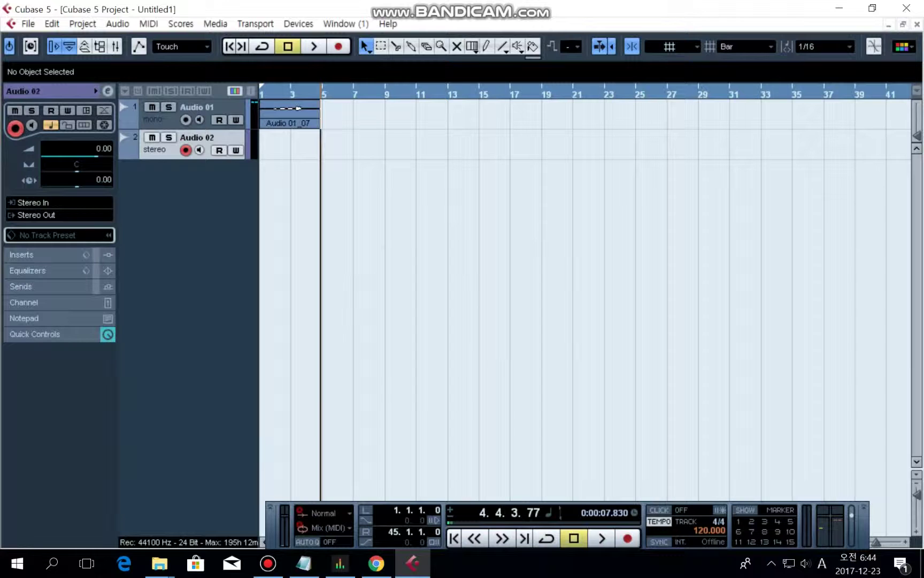
Duplicate the empty stereo track Audio 02, and undo both the duplication and the addition of the stereo track.
right_click(214, 139)
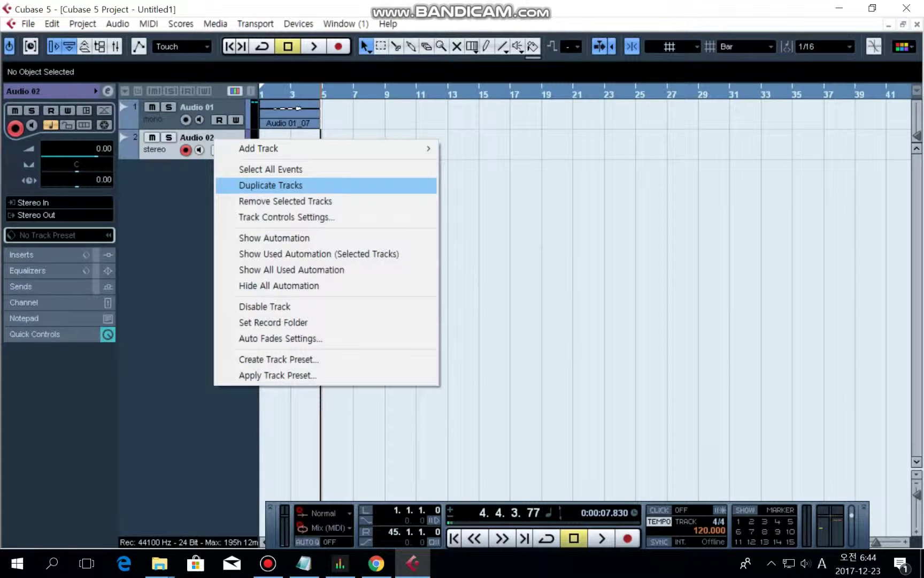
click(271, 185)
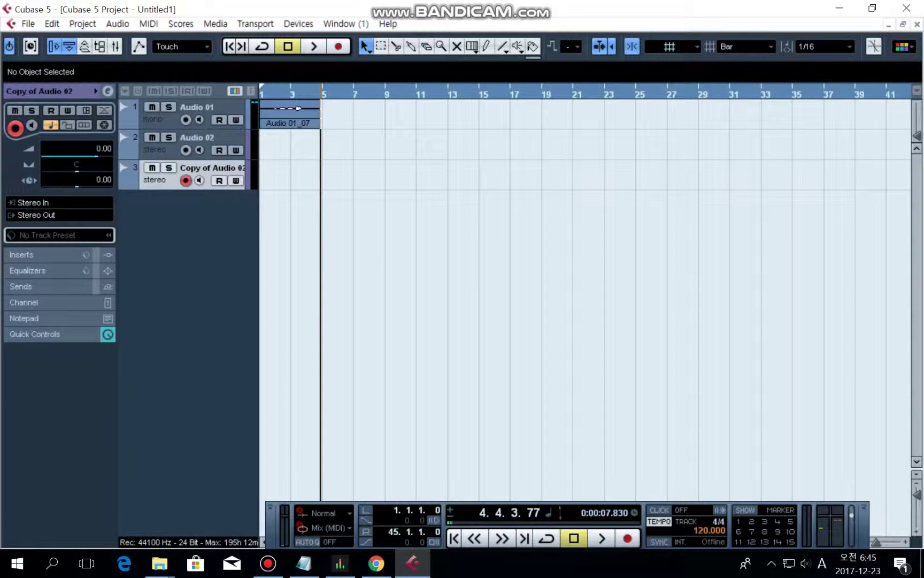
key(ctrl+z)
key(ctrl+z)
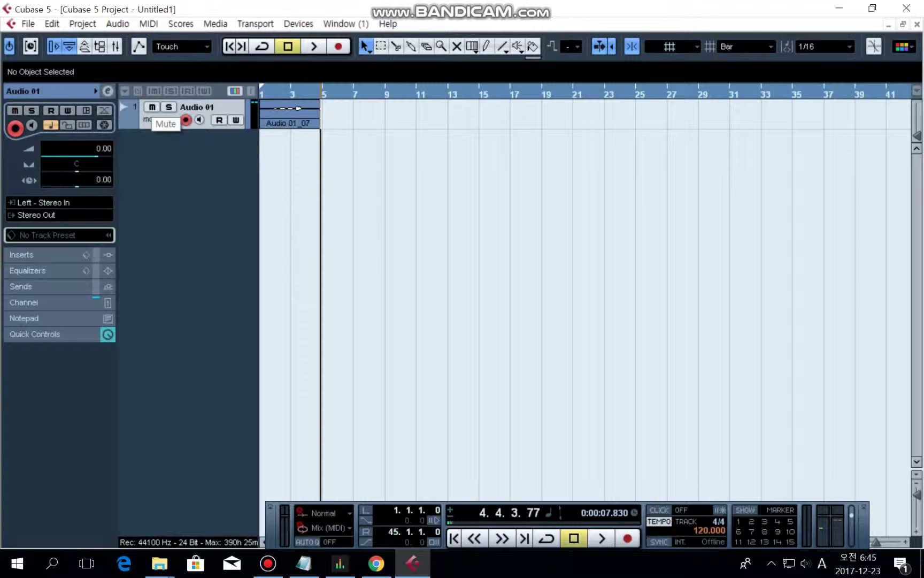
Mute the Audio 01 track and shift the project cursor back and forth, leaving it at bar 5.
click(152, 107)
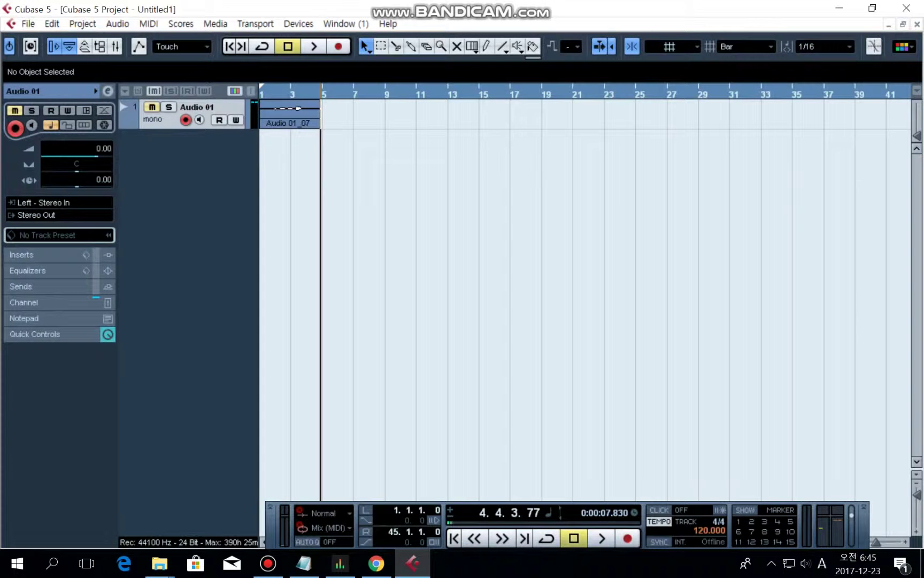
key(KP_Subtract)
key(KP_Add)
key(KP_Subtract)
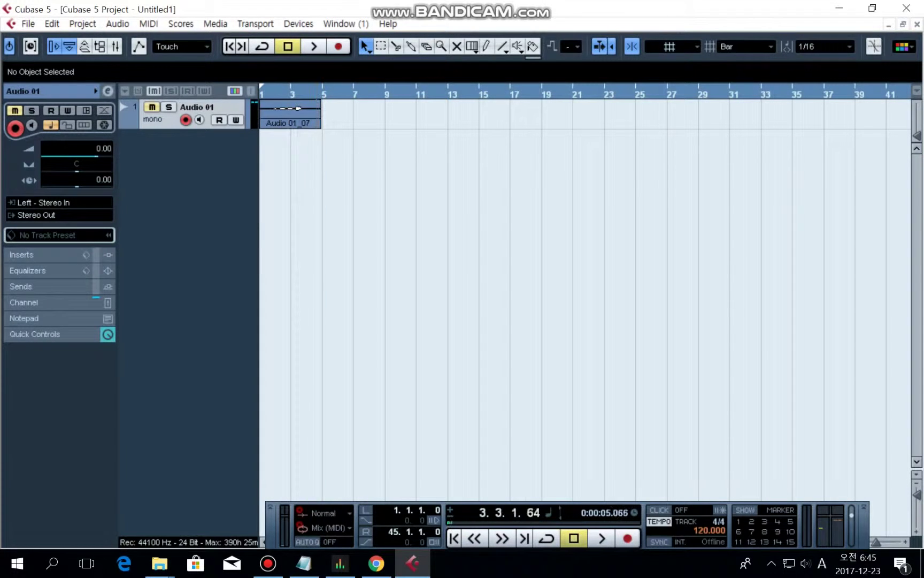
key(KP_Subtract)
key(KP_Add)
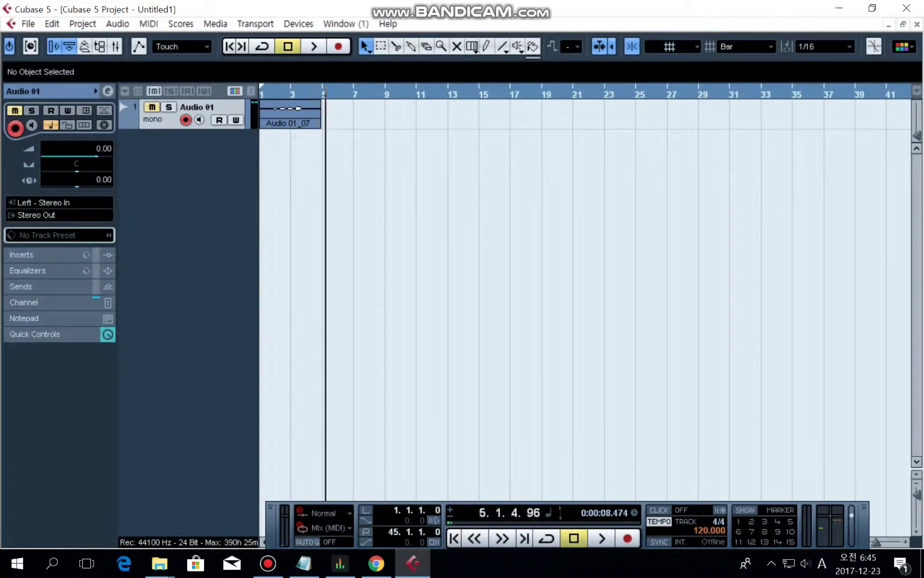
key(KP_Subtract)
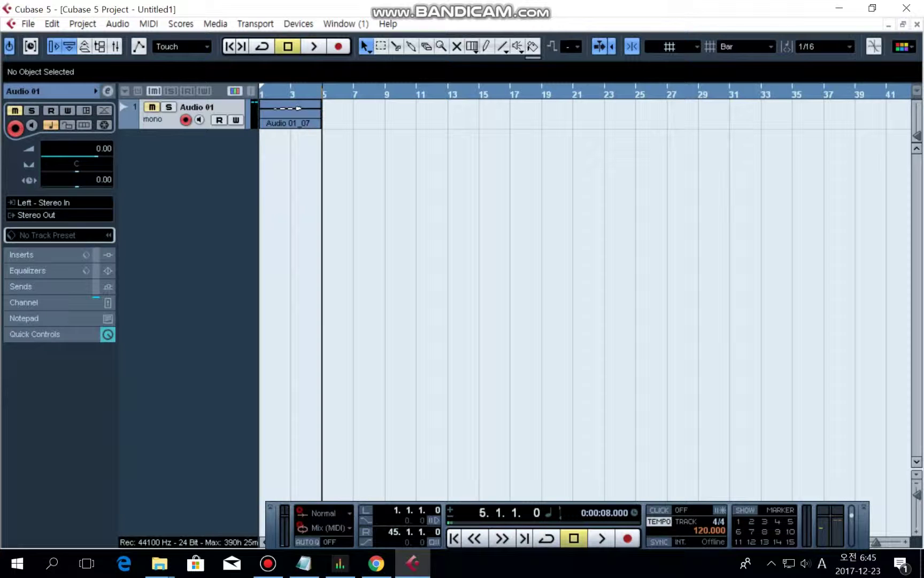
Add three audio tracks with the Stereo configuration below Audio 01.
right_click(180, 142)
click(224, 152)
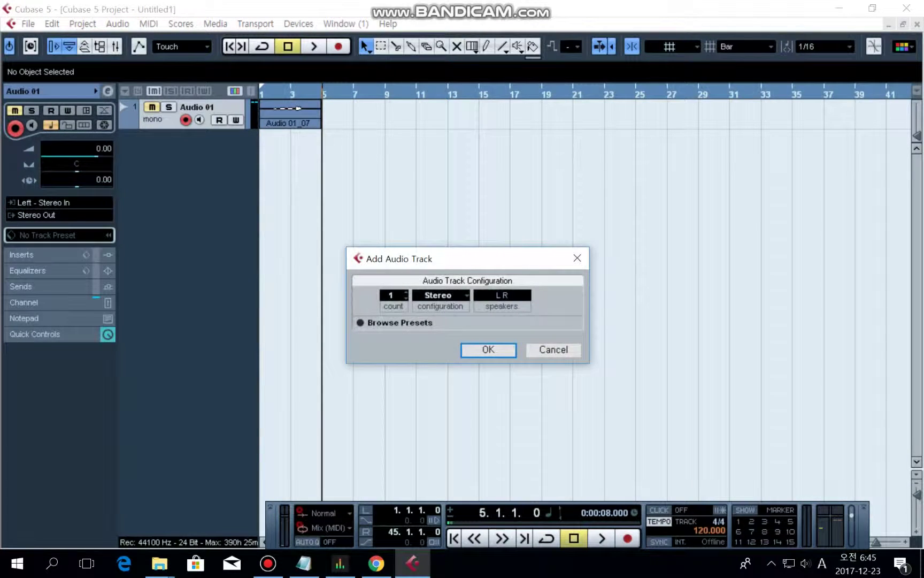
click(488, 349)
right_click(166, 179)
click(209, 187)
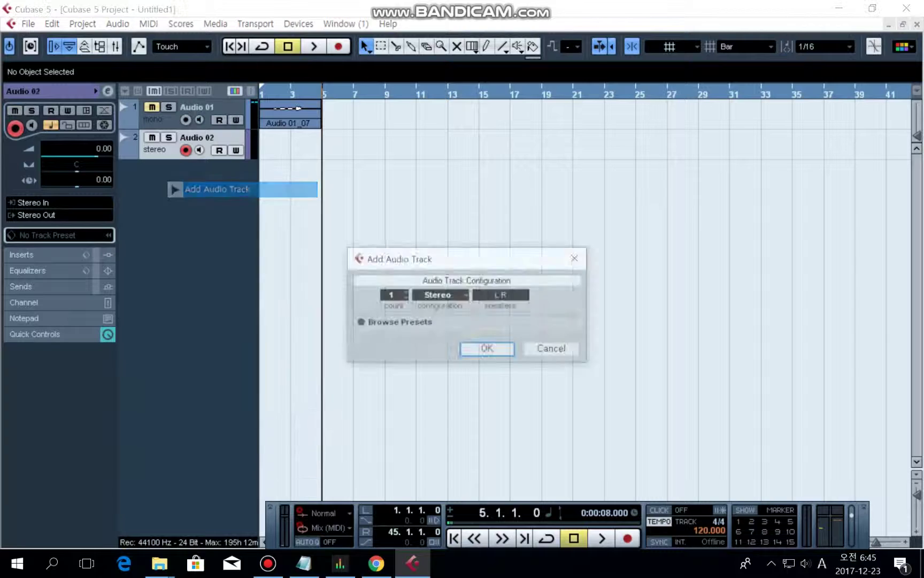
click(487, 348)
right_click(169, 204)
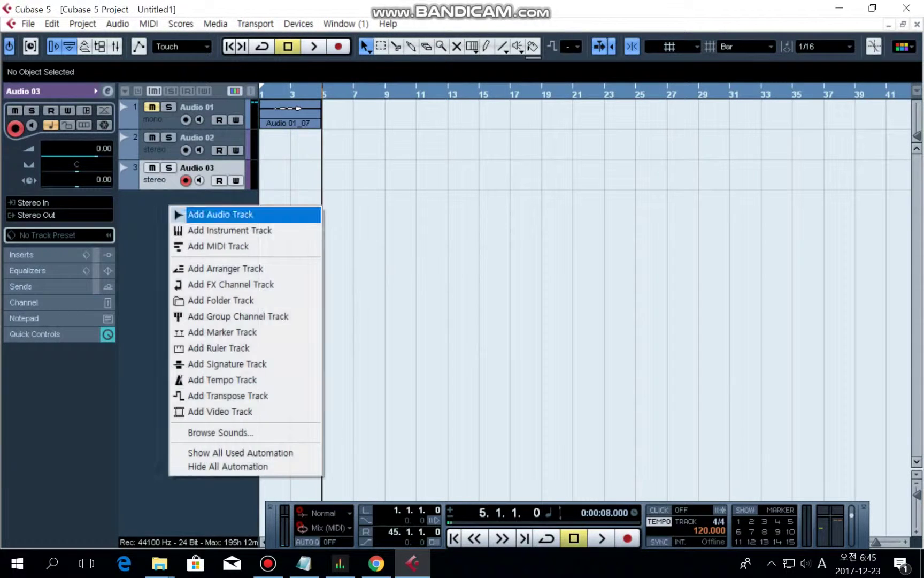
click(216, 214)
click(487, 348)
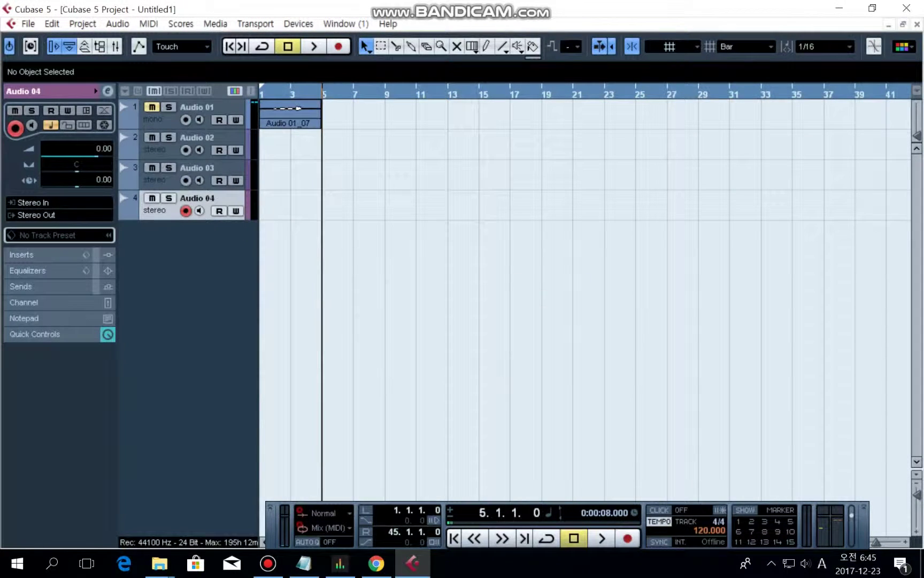
Arm Audio 02 and Audio 03 together with Audio 04 and record all three tracks from the project start to about bar 6.
key(KP_Subtract)
key(KP_Subtract)
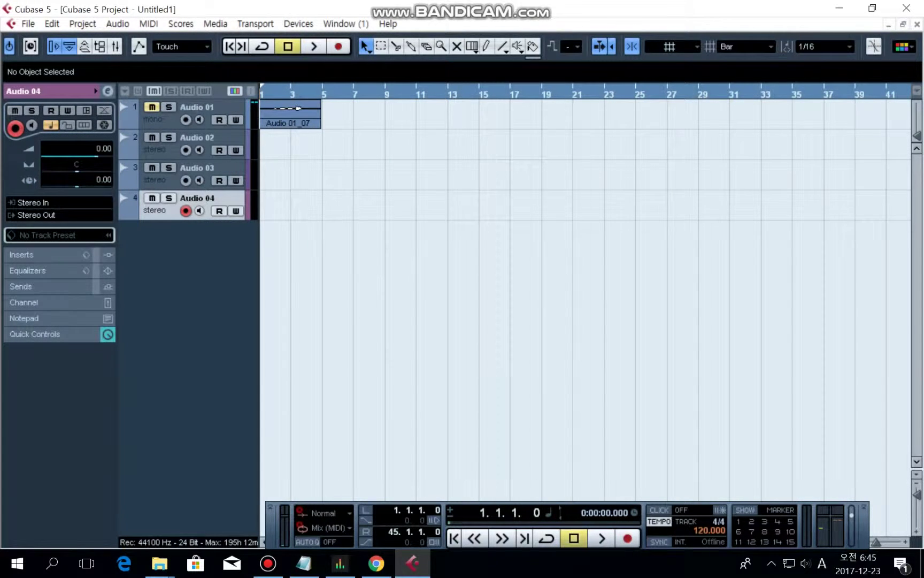
click(185, 181)
click(186, 150)
click(338, 46)
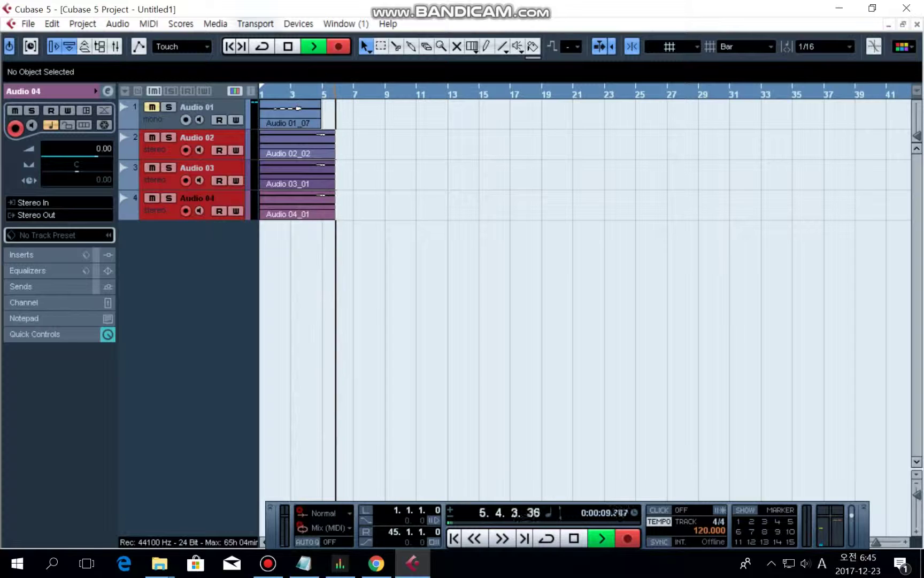
key(space)
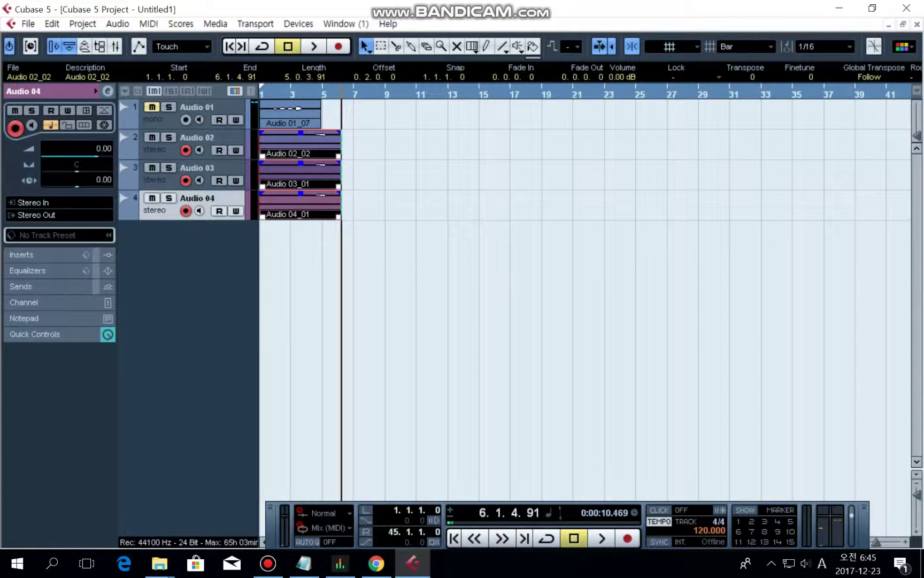
Unmute Audio 01 and mute Audio 02, Audio 03 and Audio 04, and reverse these four mute states again.
click(152, 107)
click(151, 137)
click(152, 167)
click(152, 198)
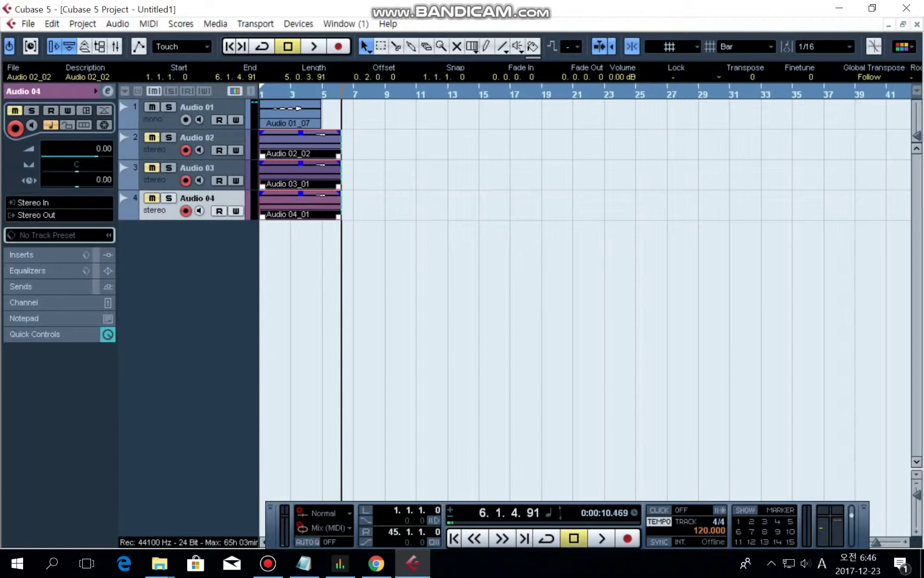
click(152, 137)
click(152, 168)
click(152, 198)
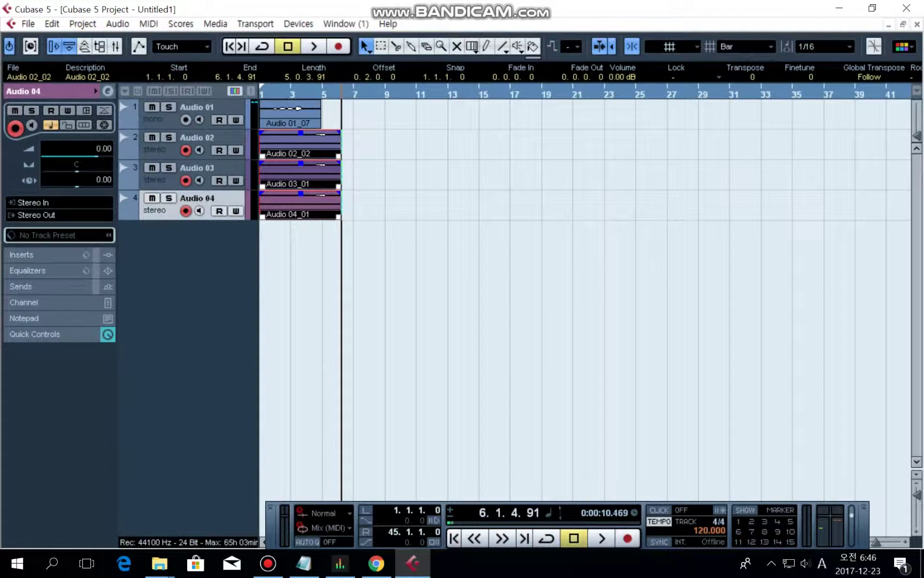
click(152, 107)
Play the three new stereo recordings from the project start, and stop just past bar 5.
key(KP_Subtract)
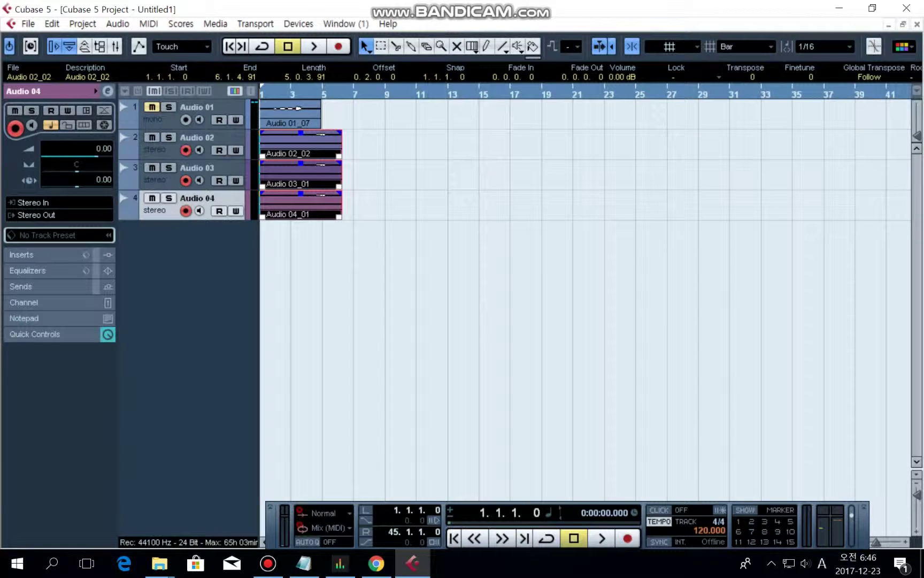
key(space)
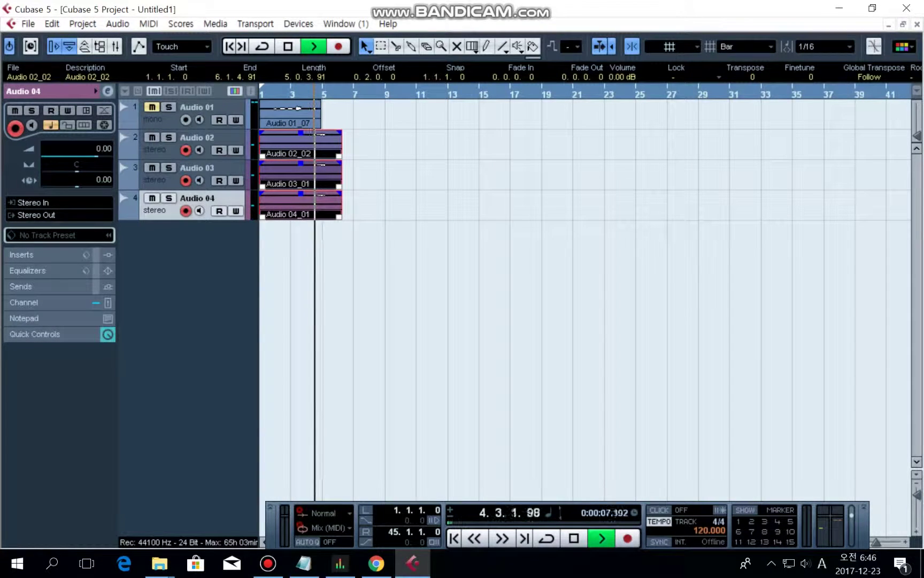
key(space)
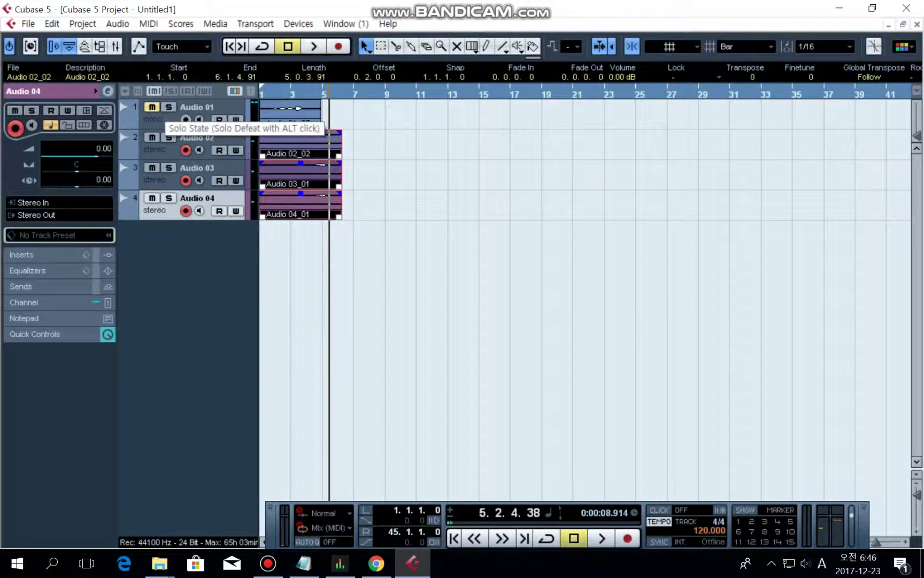
Solo the Audio 02 track and play the project from the start.
click(169, 137)
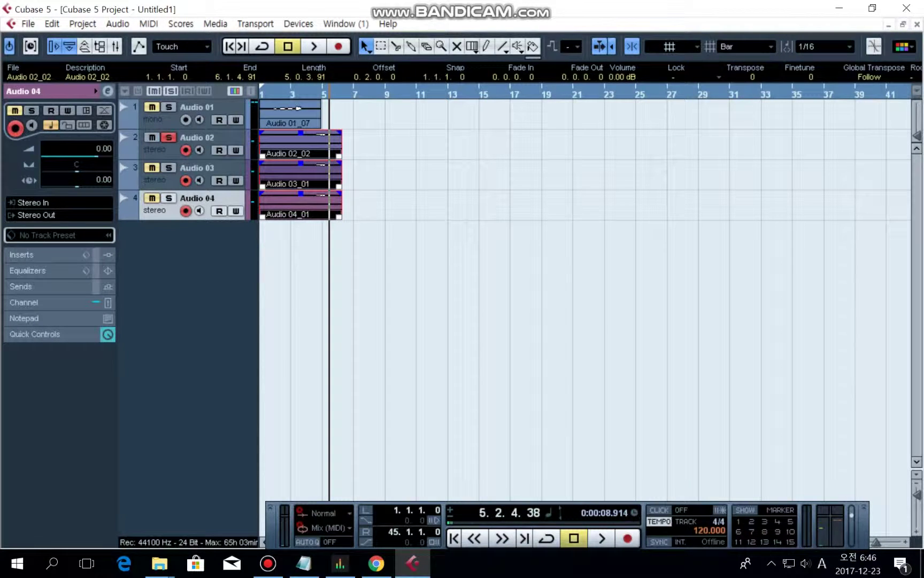
key(KP_Subtract)
key(space)
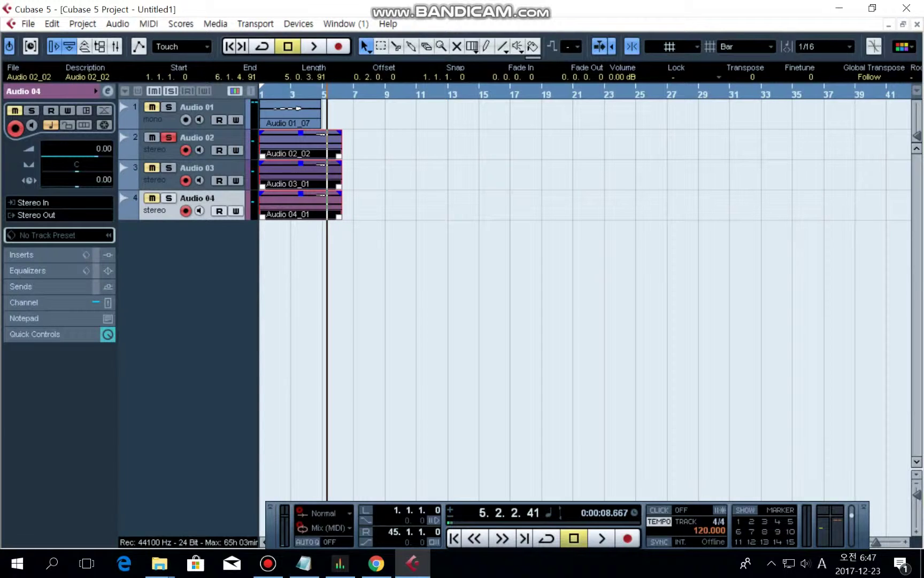
Delete the three recorded stereo events and remove all four audio tracks from the project.
key(Delete)
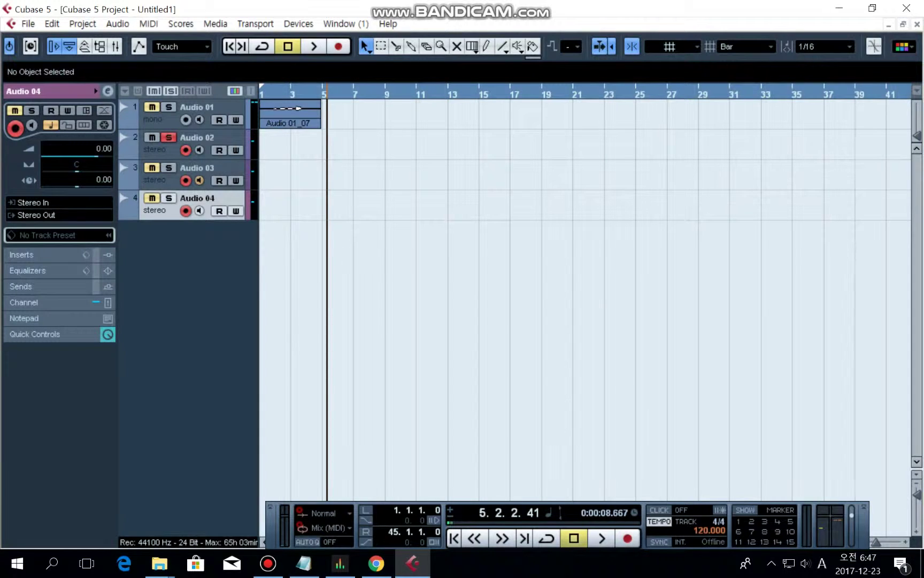
key(Up)
key(Up)
key(Down)
key(Down)
key(Delete)
key(Delete)
key(Delete)
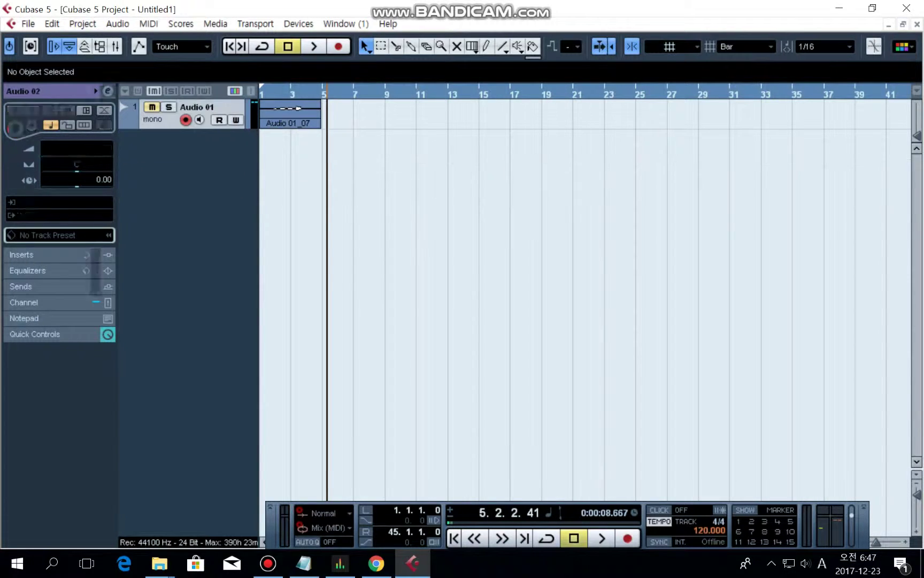
key(Delete)
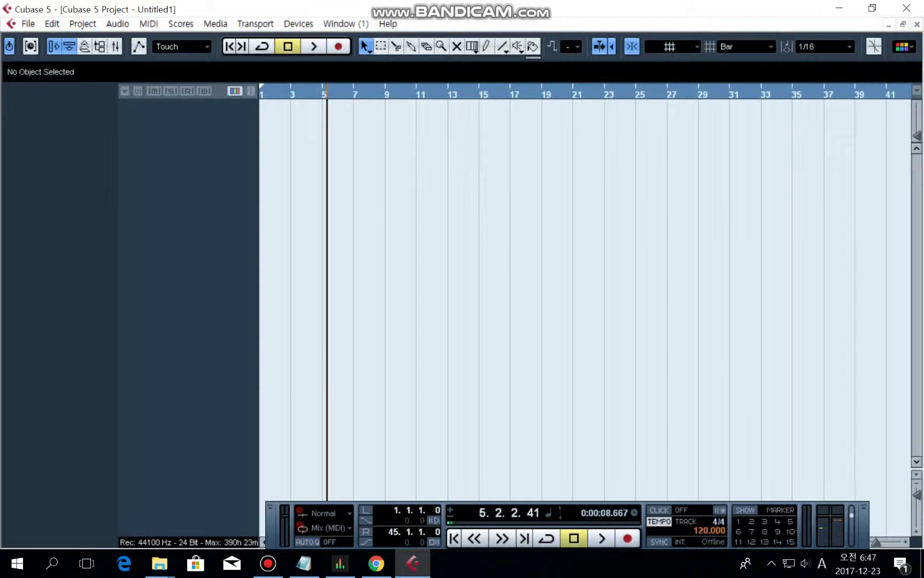
Add one audio track with the Mono configuration to the empty project.
right_click(179, 112)
click(225, 122)
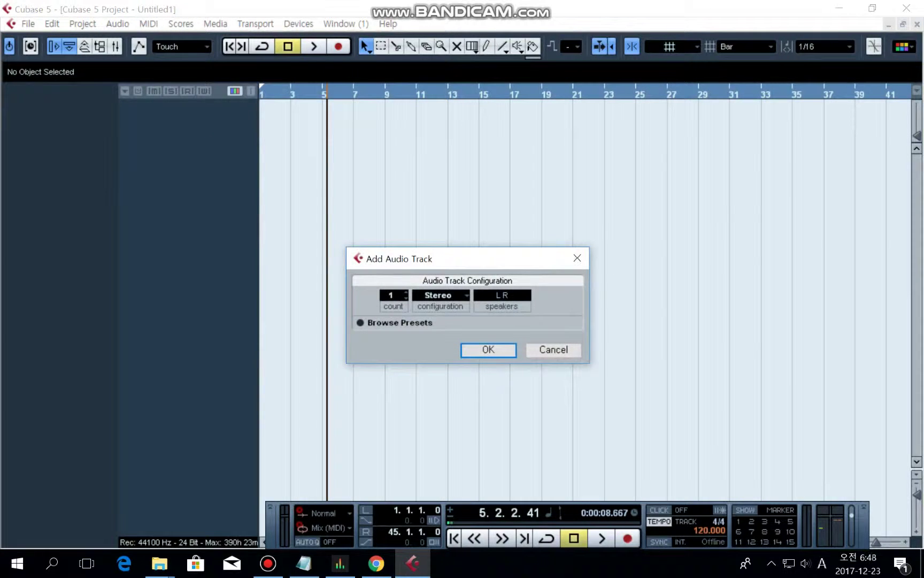
click(439, 295)
click(444, 309)
key(Return)
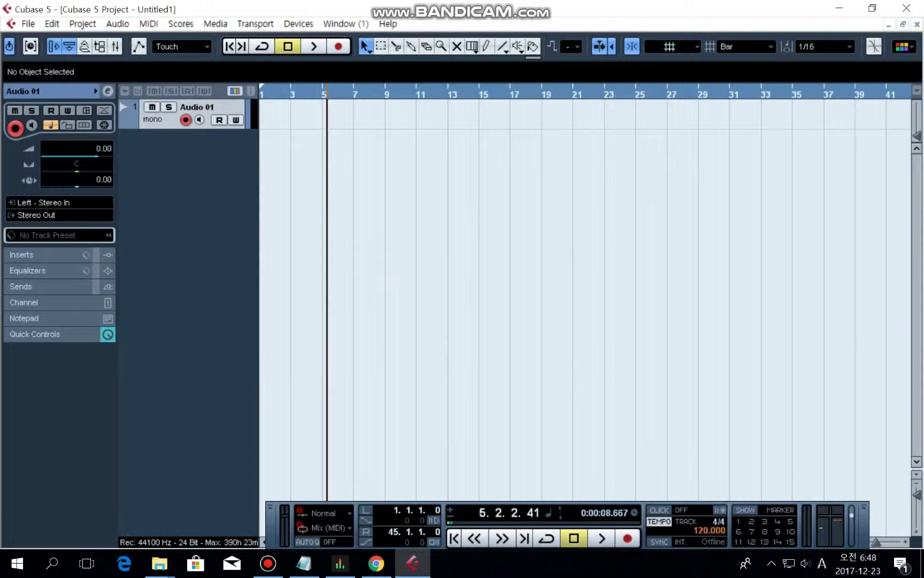
Restore the maximized project window to a smaller size and move it beside the folder containing the beat file.
click(872, 8)
drag(455, 38, 566, 40)
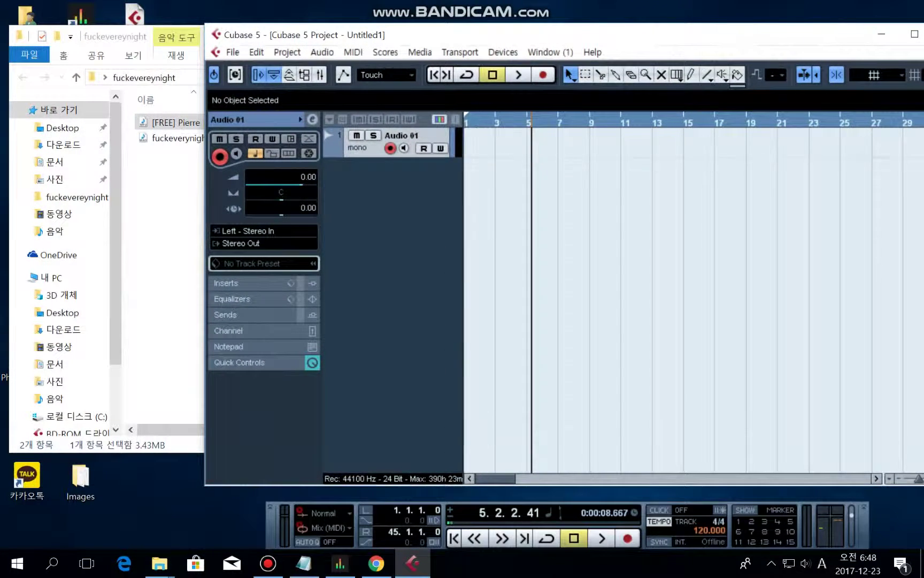
Import the Pierre Bourne x Playboi Carti type beat onto Audio 01 at bar 3 as a new version, and delete the event.
mouse_move(175, 122)
mouse_down()
mouse_move(602, 144)
mouse_move(475, 144)
mouse_up()
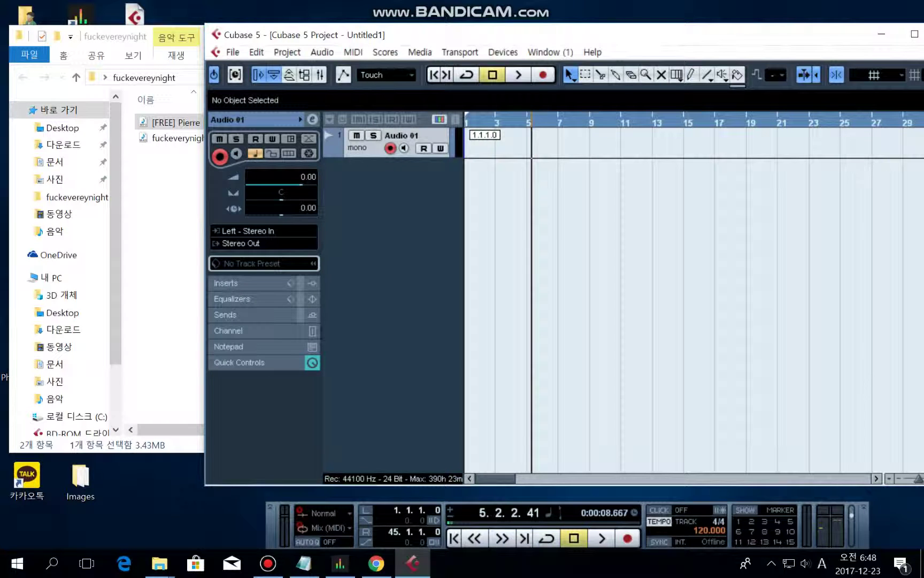
drag(475, 144, 498, 145)
key(Return)
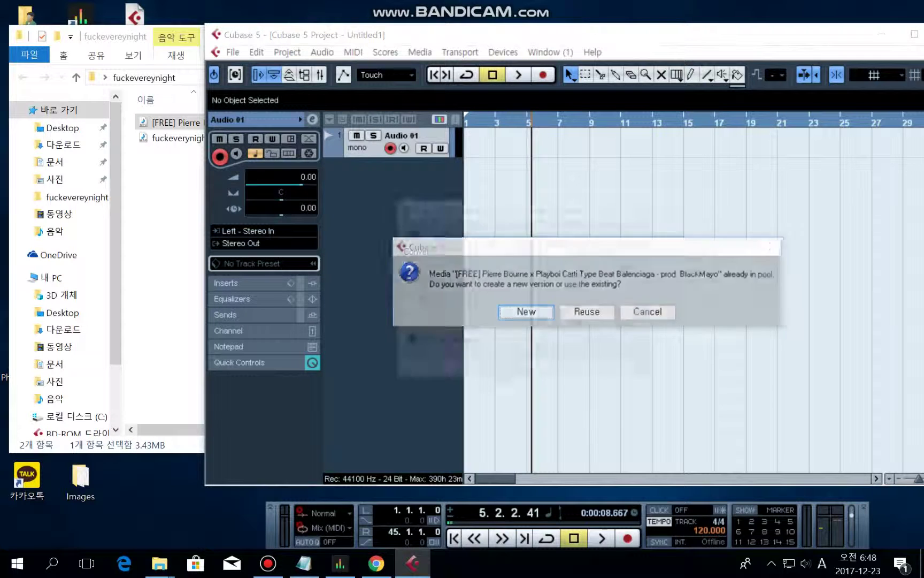
key(Return)
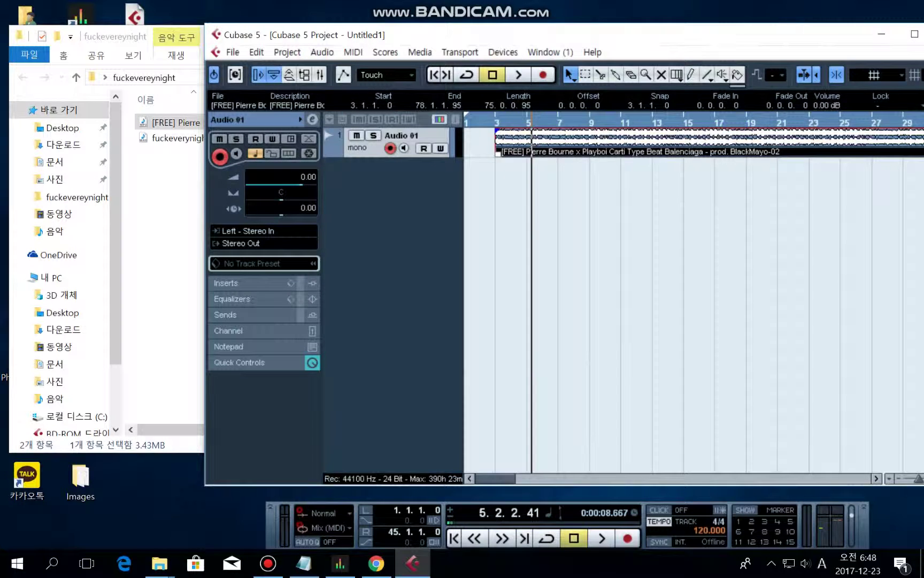
key(Delete)
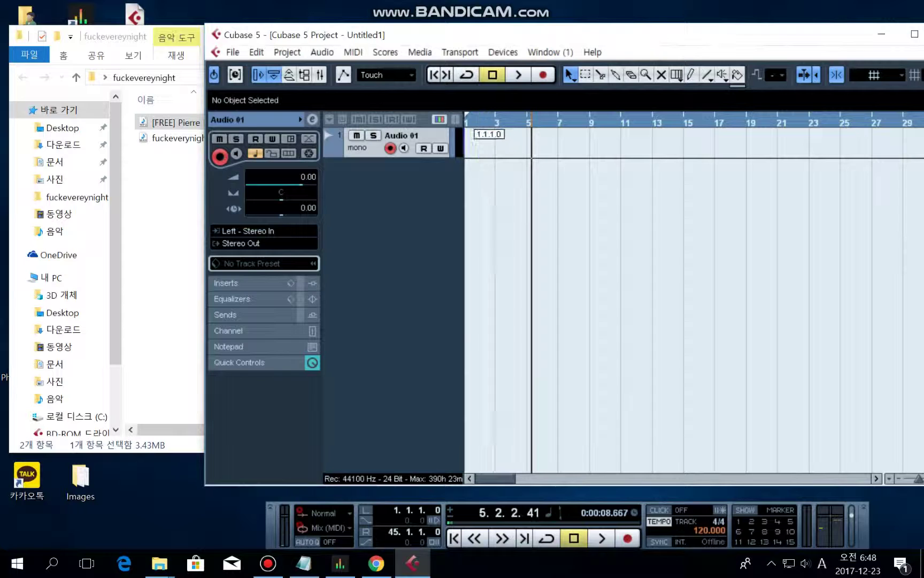
Import the Pierre Bourne x Playboi Carti type beat file at bar 1 of Audio 01, creating a new version.
drag(471, 137, 470, 137)
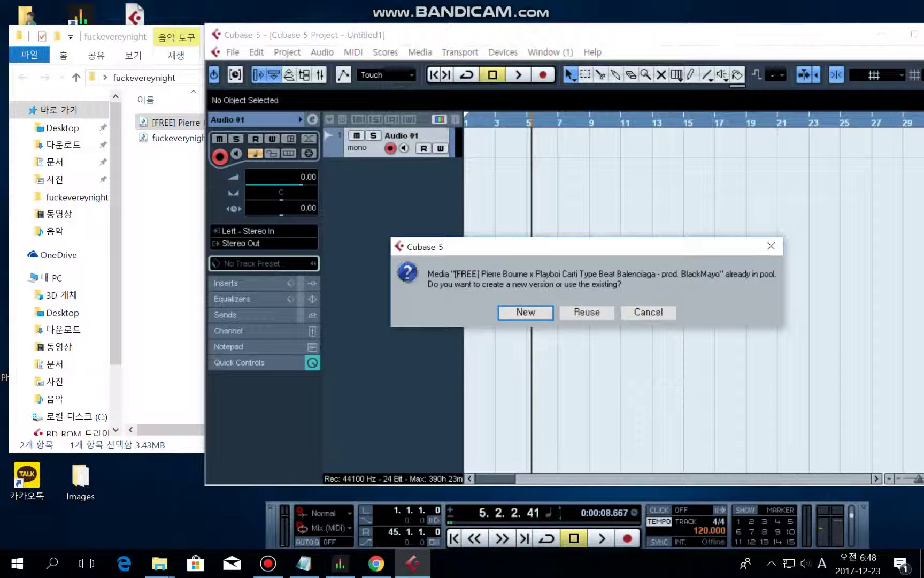
key(Return)
key(Return)
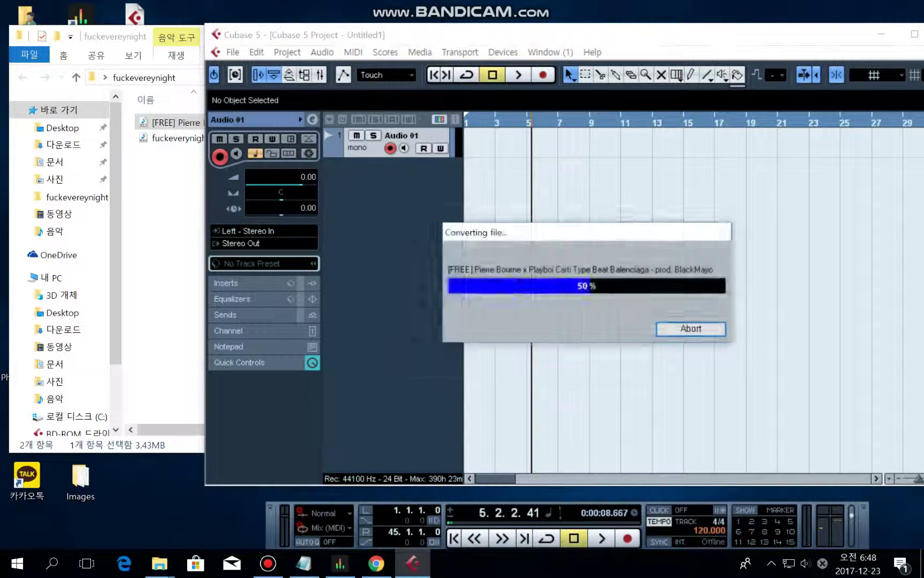
Split the beat event on Audio 01 at bars 3, 5, 7, 9 and 11 with the Split tool.
drag(611, 40, 480, 61)
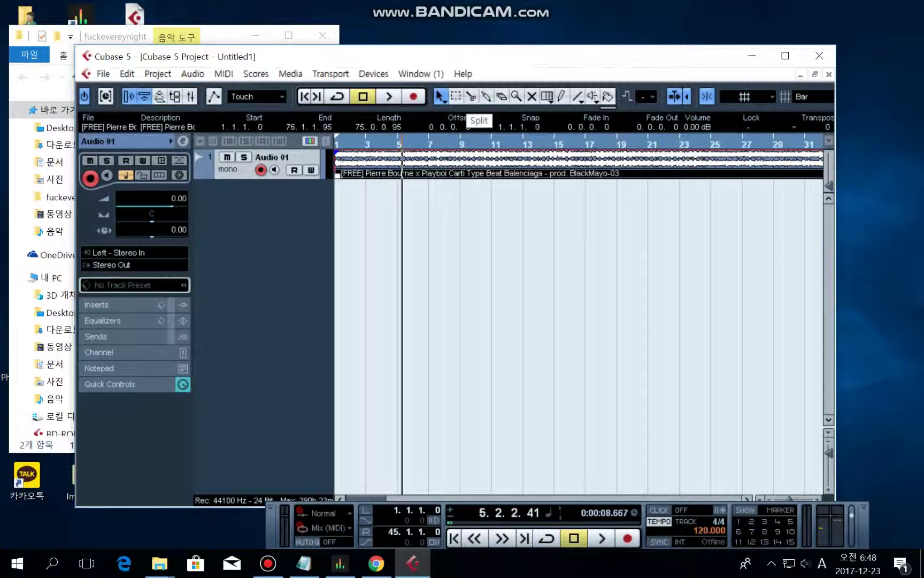
click(471, 98)
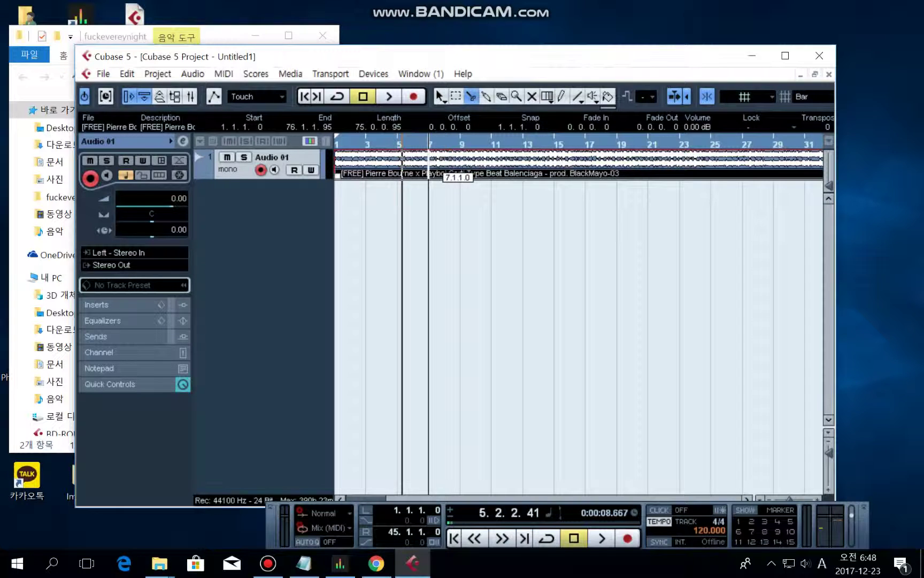
click(367, 166)
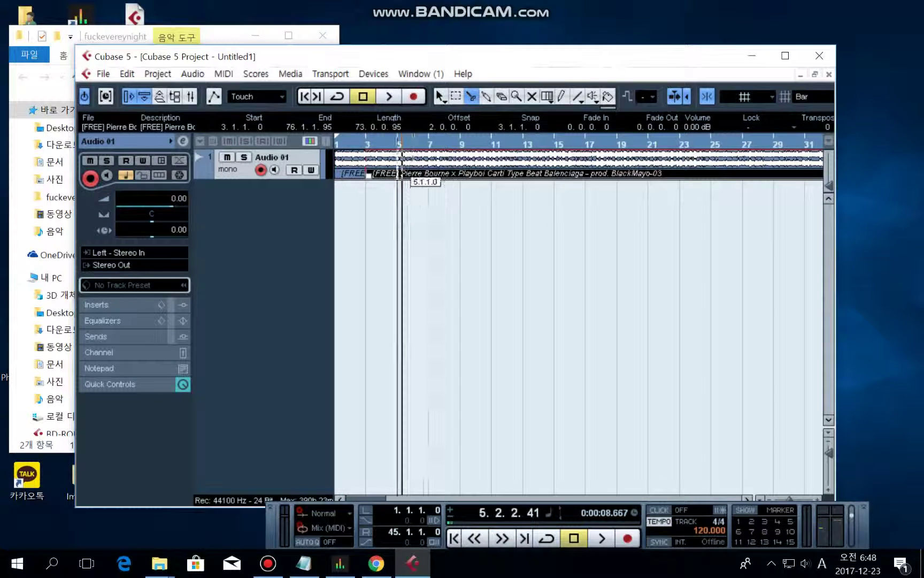
click(401, 171)
click(430, 172)
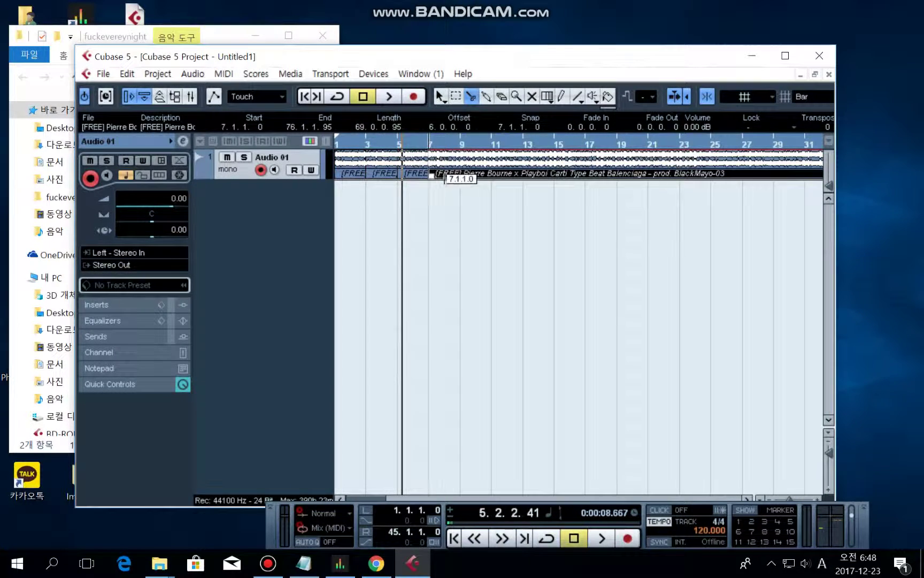
click(461, 173)
click(491, 172)
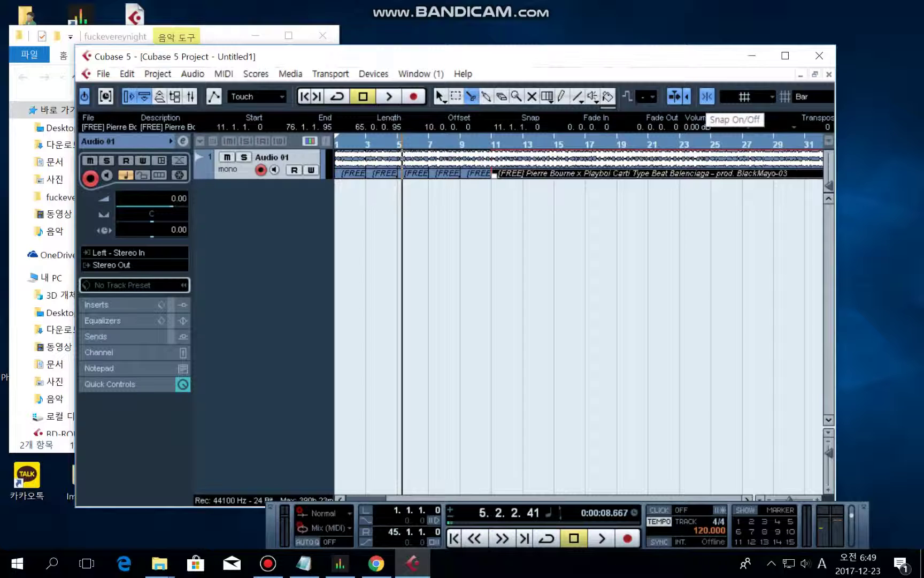
Turn off snapping and split the beat on Audio 01 at six free positions between about bar 4 and bar 12.
click(706, 97)
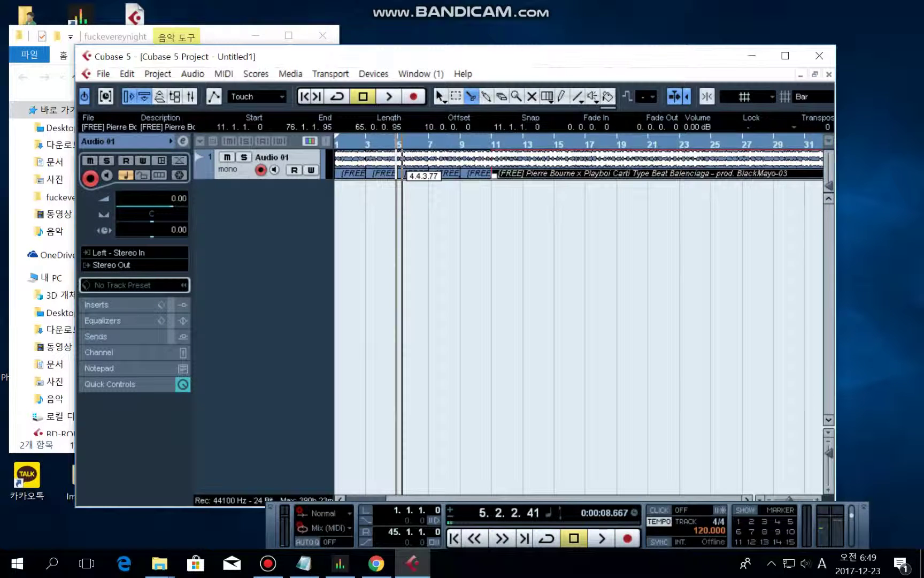
click(386, 158)
click(423, 159)
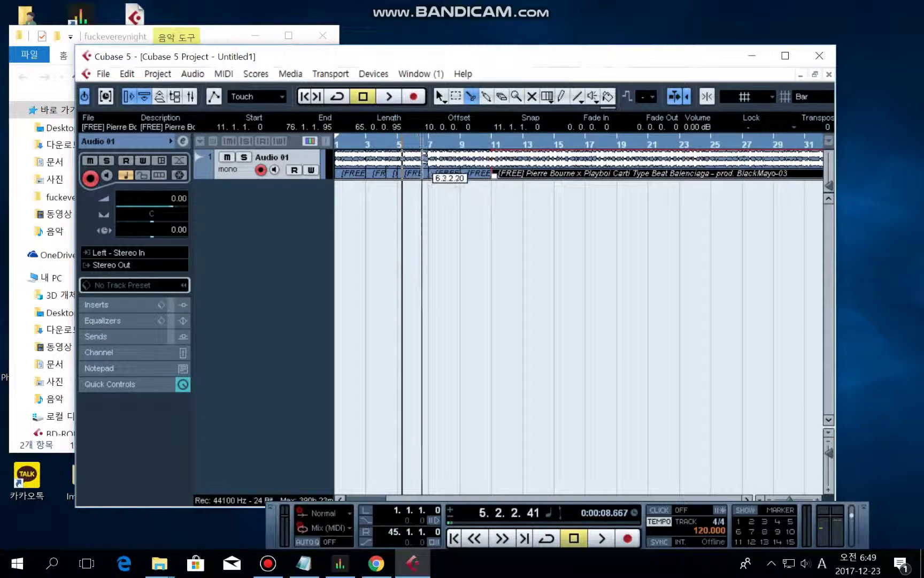
click(446, 160)
click(468, 161)
click(482, 161)
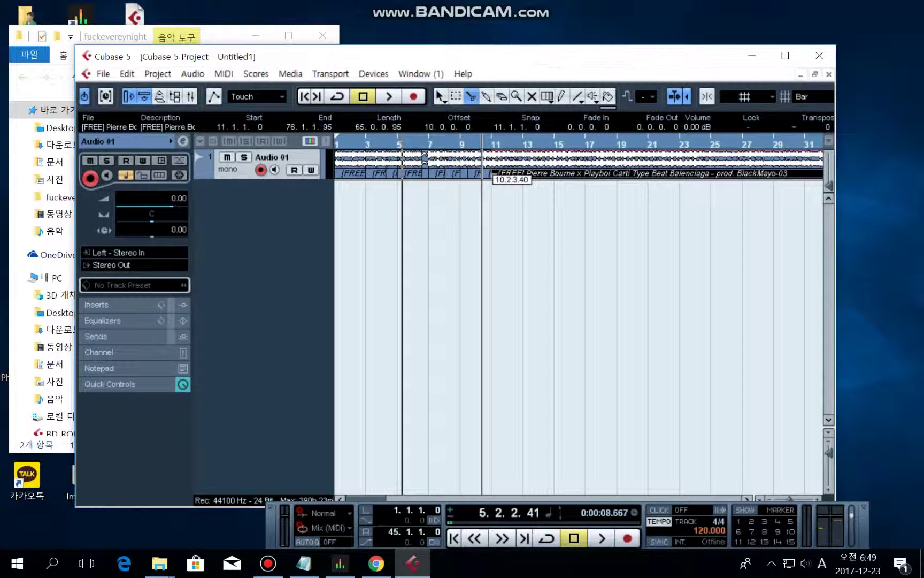
click(508, 172)
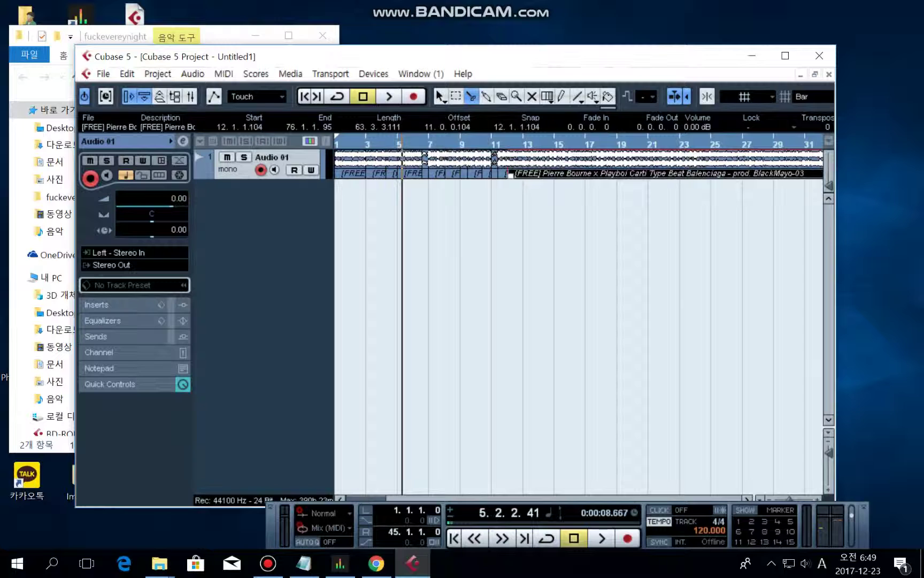
Remove the short beat slice just before bar 5 on Audio 01 using the Object Selection tool.
key(1)
click(392, 173)
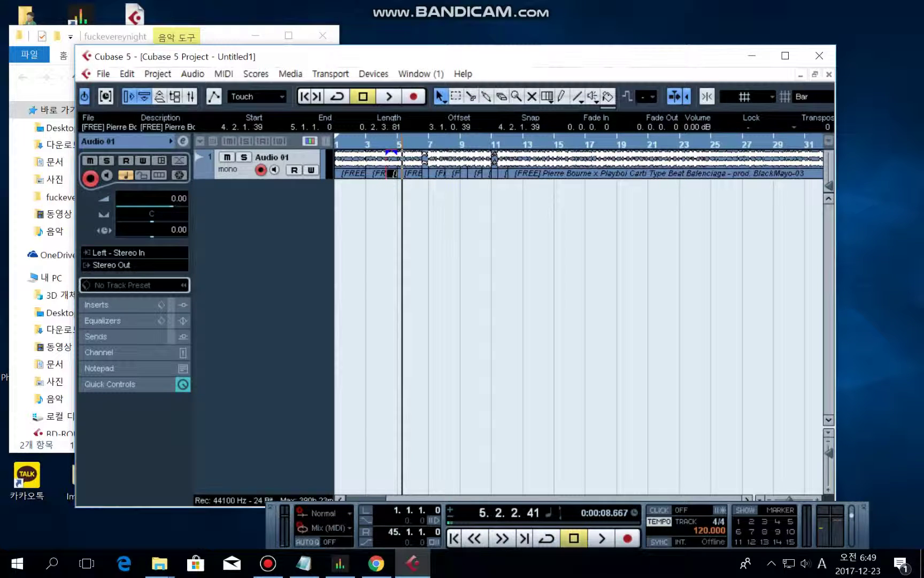
drag(393, 173, 405, 172)
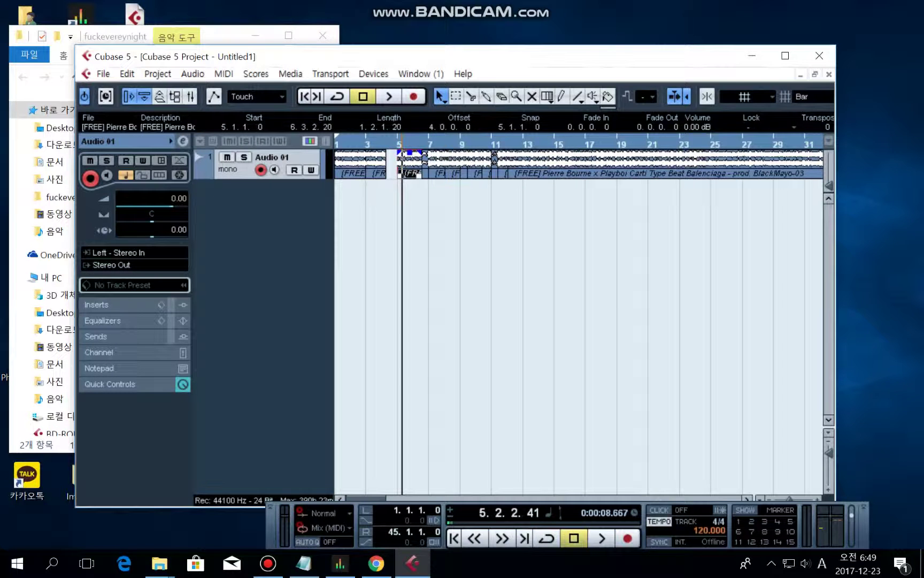
click(405, 199)
Add a mono audio track, and undo both the track addition and the slice removal.
right_click(282, 188)
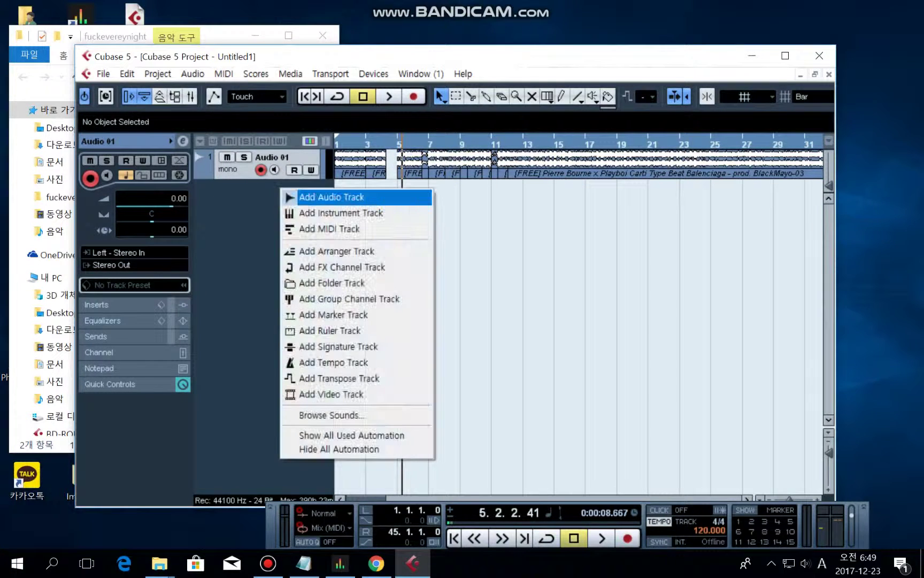
click(332, 197)
click(487, 350)
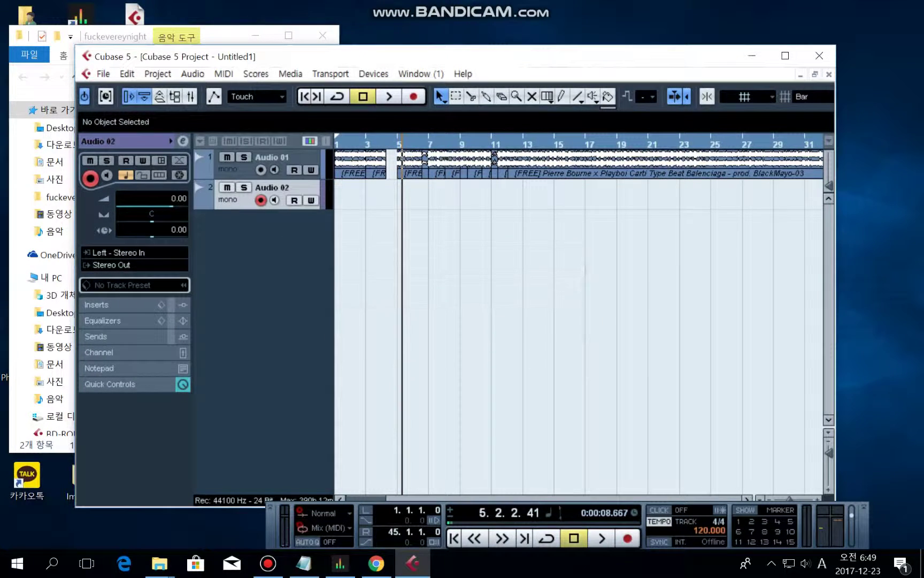
key(ctrl+z)
key(ctrl+z)
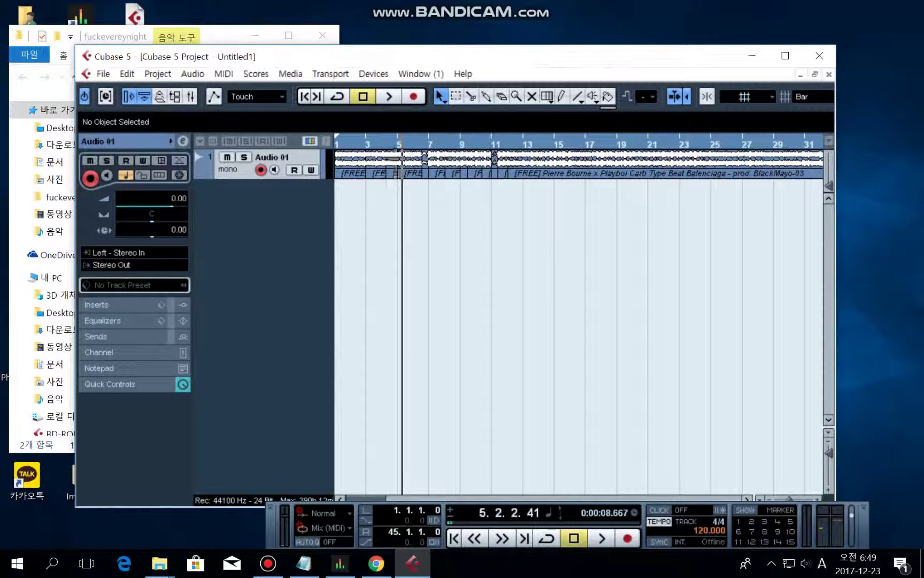
Add one mono audio track and move the short slice before bar 5 from Audio 01 onto it at about bar 4.
right_click(280, 196)
click(287, 202)
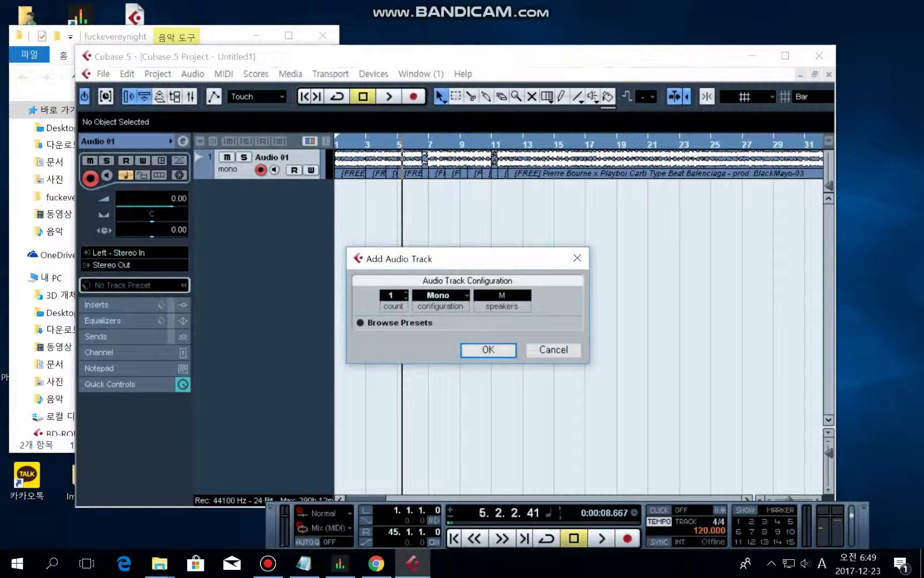
click(487, 349)
drag(392, 172, 393, 202)
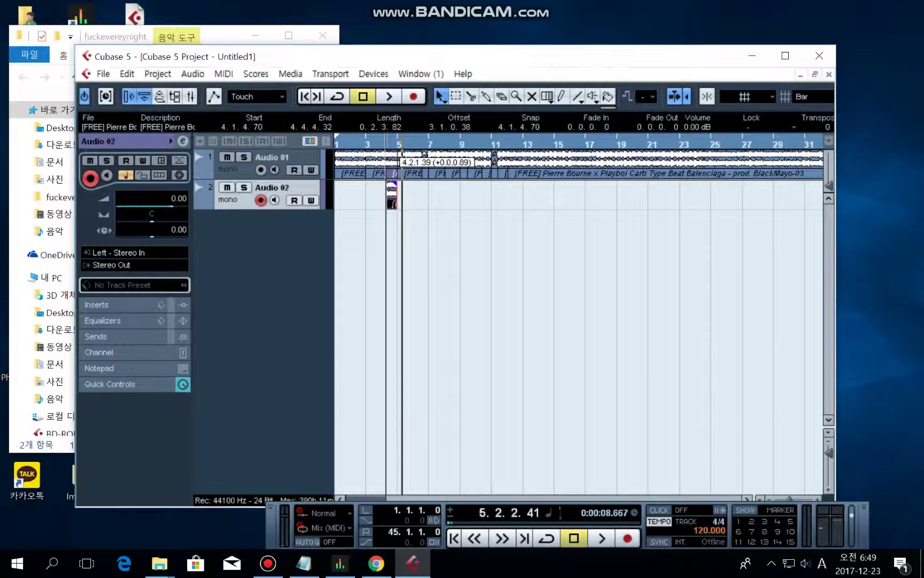
mouse_move(391, 193)
mouse_down()
mouse_move(392, 172)
mouse_move(391, 202)
mouse_up()
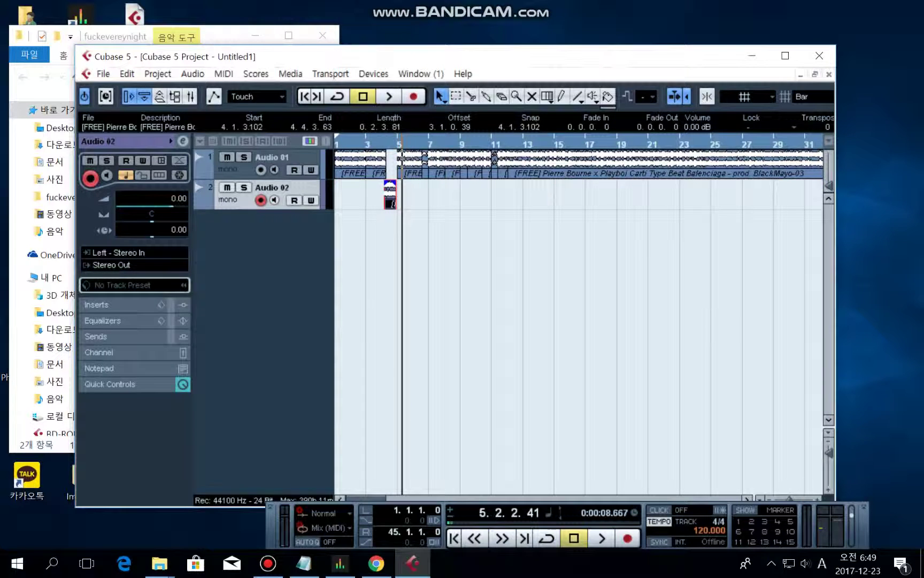
Paste a copy of the slice on Audio 02 at the cursor in bar 5 and place further copies at about bars 8 and 10.
key(ctrl+v)
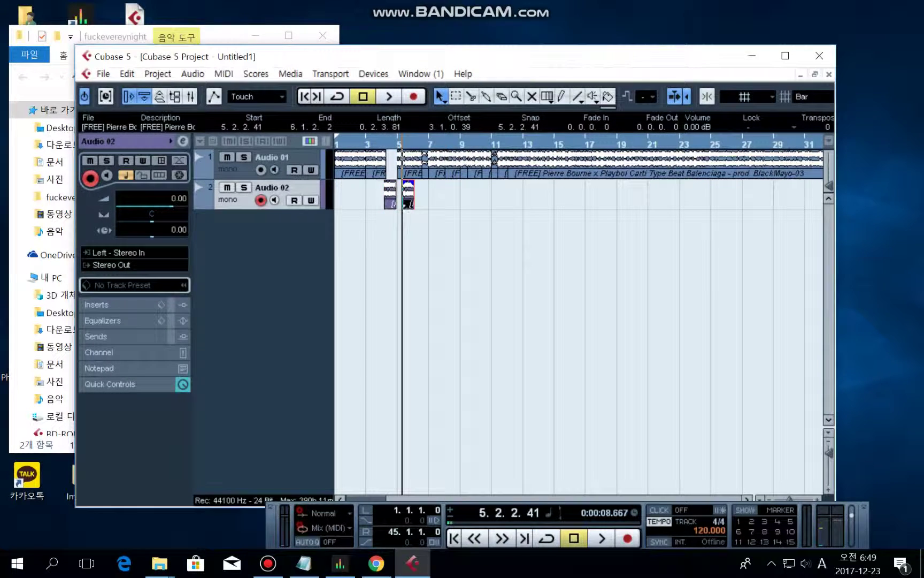
drag(409, 194, 489, 195)
click(408, 194)
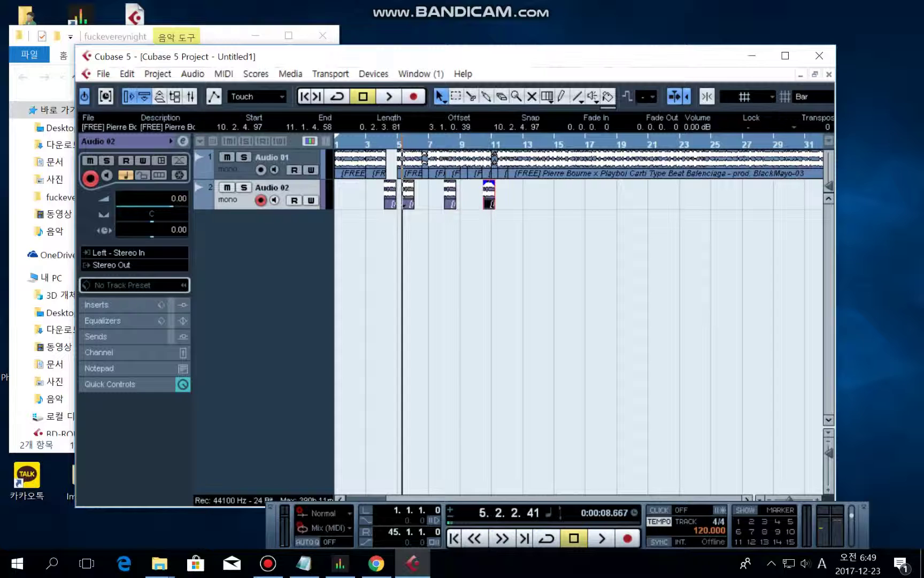
click(489, 241)
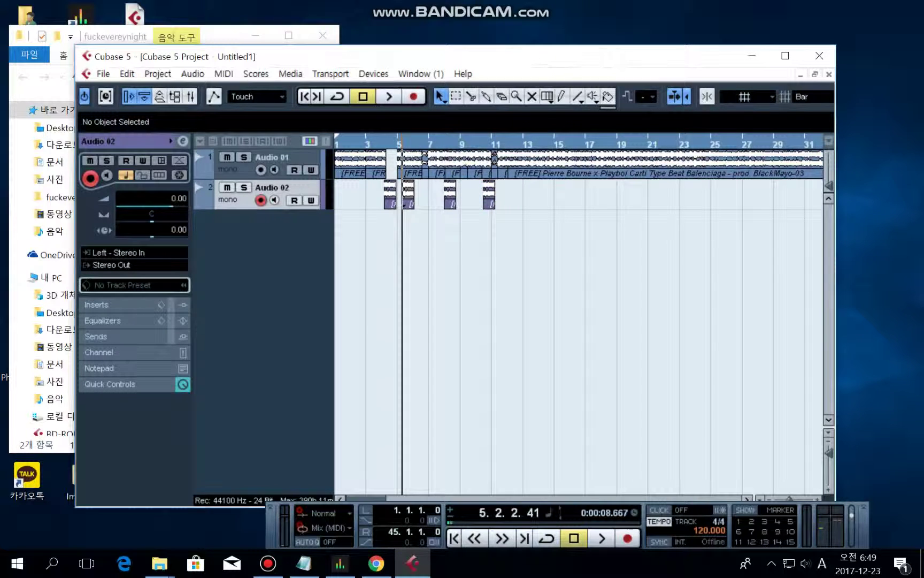
Delete all slices on Audio 02 and all the beat events on Audio 01.
drag(508, 198, 390, 187)
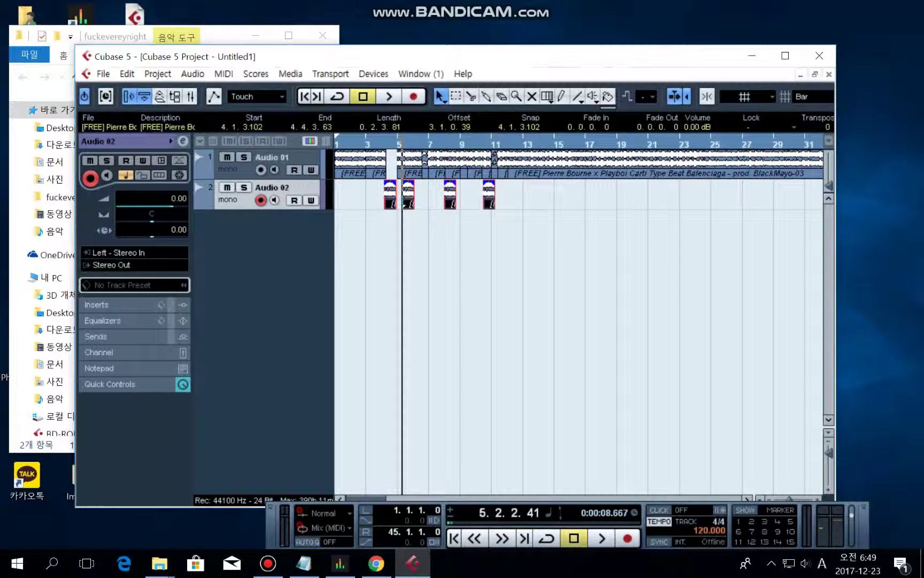
key(Delete)
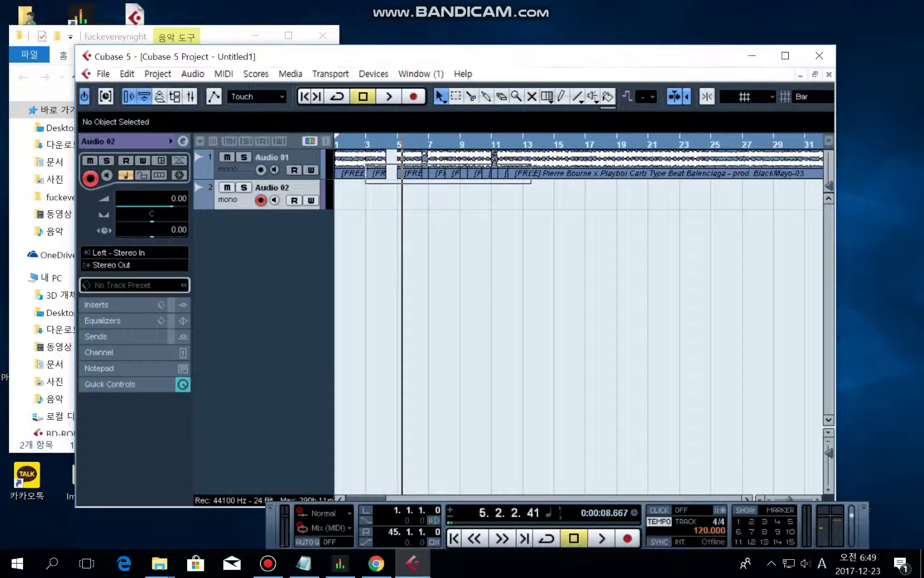
key(Delete)
drag(531, 184, 361, 172)
key(Delete)
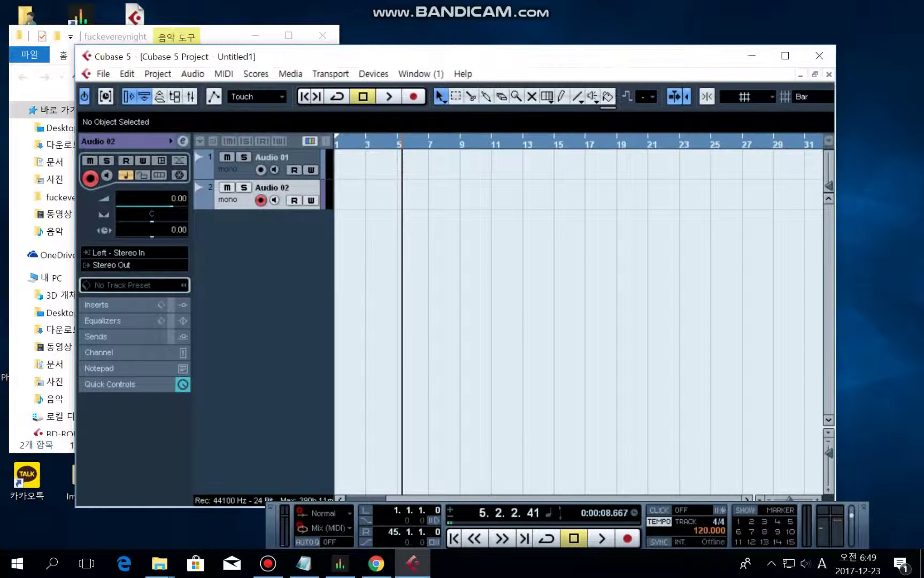
Import the Pierre Bourne x Playboi Carti type beat file at the start of the emptied Audio 01 track as a new version.
click(228, 36)
drag(235, 123, 267, 102)
drag(447, 57, 653, 46)
drag(229, 36, 172, 47)
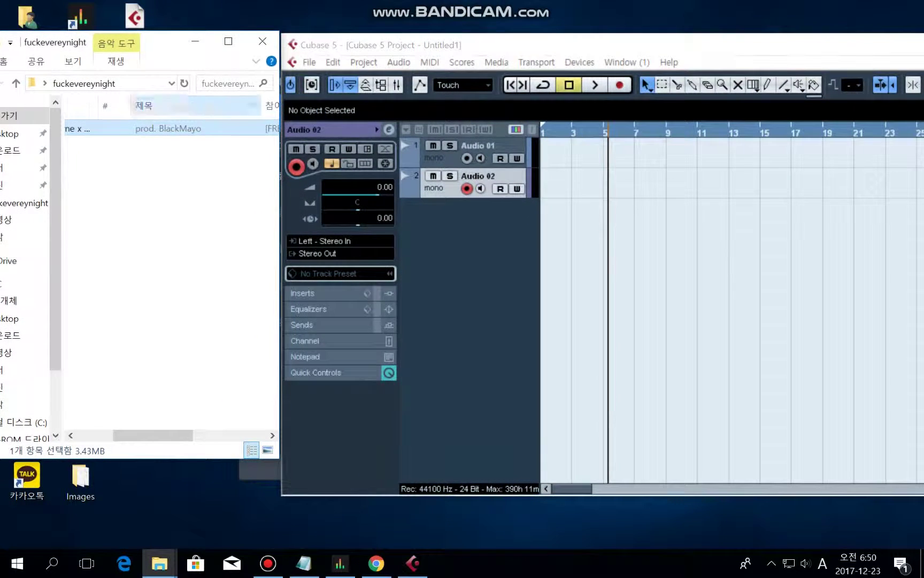
drag(168, 128, 543, 154)
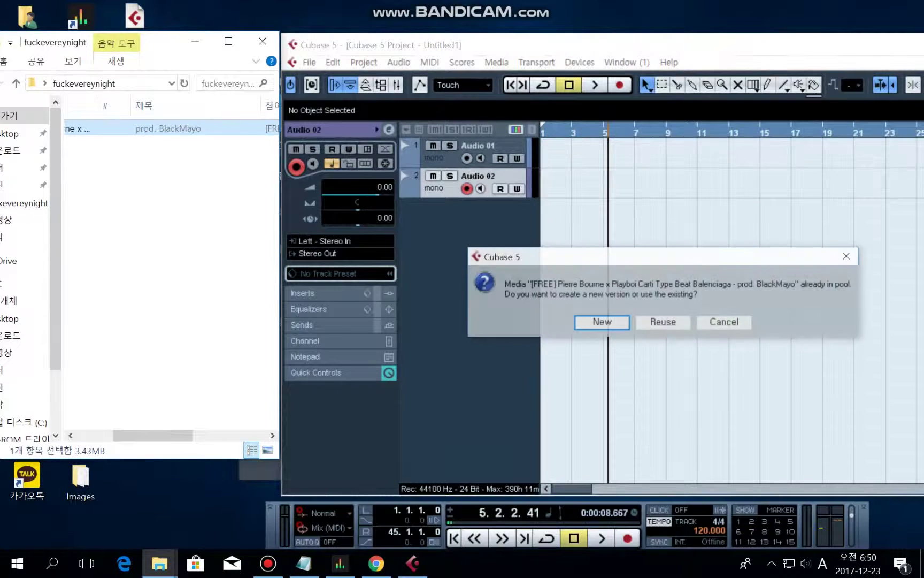
key(Return)
key(Return)
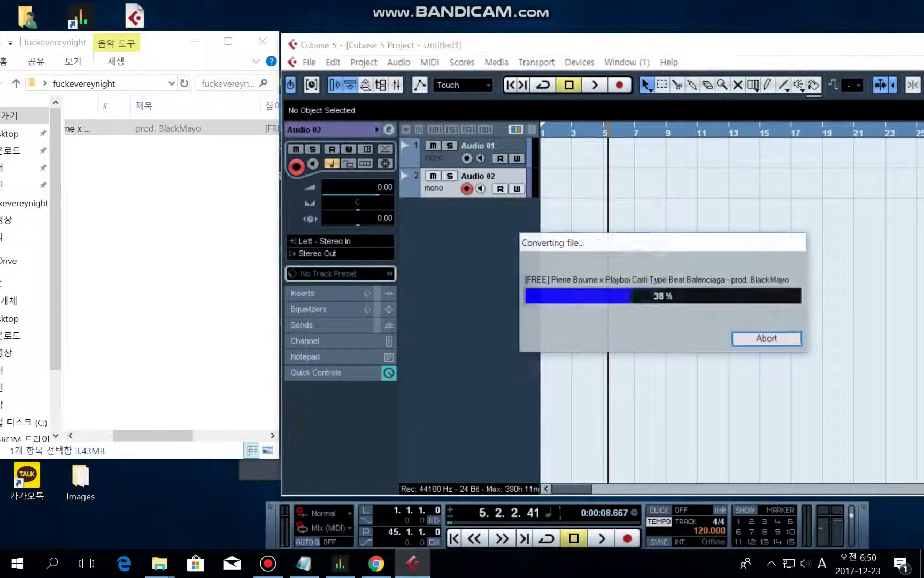
drag(702, 47, 514, 68)
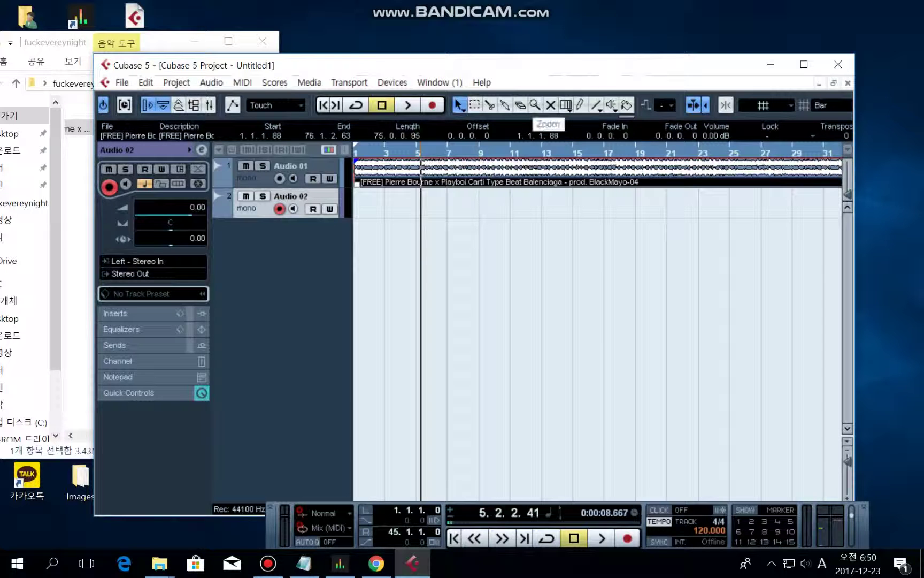
Zoom in closely on the start of the beat event with the Zoom tool active, and return to the Object Selection tool.
click(535, 105)
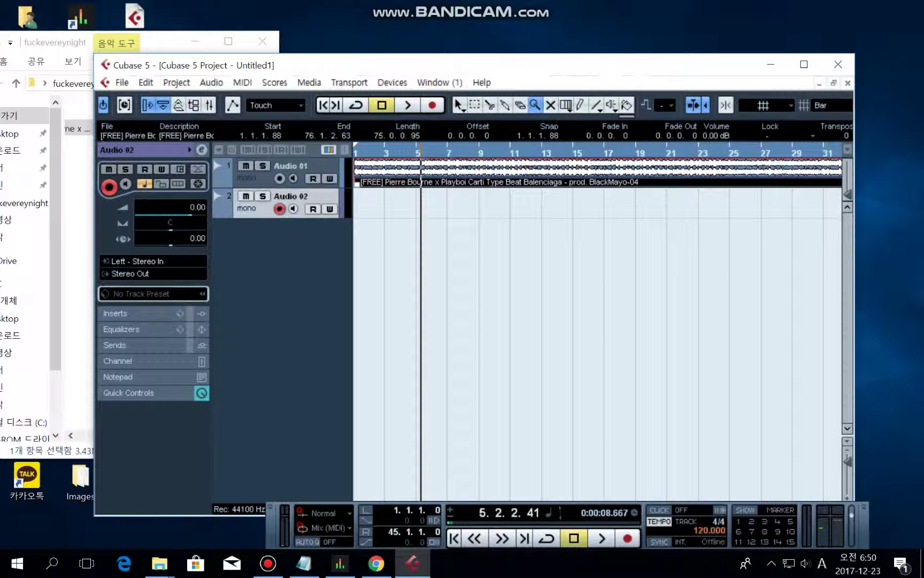
key(h)
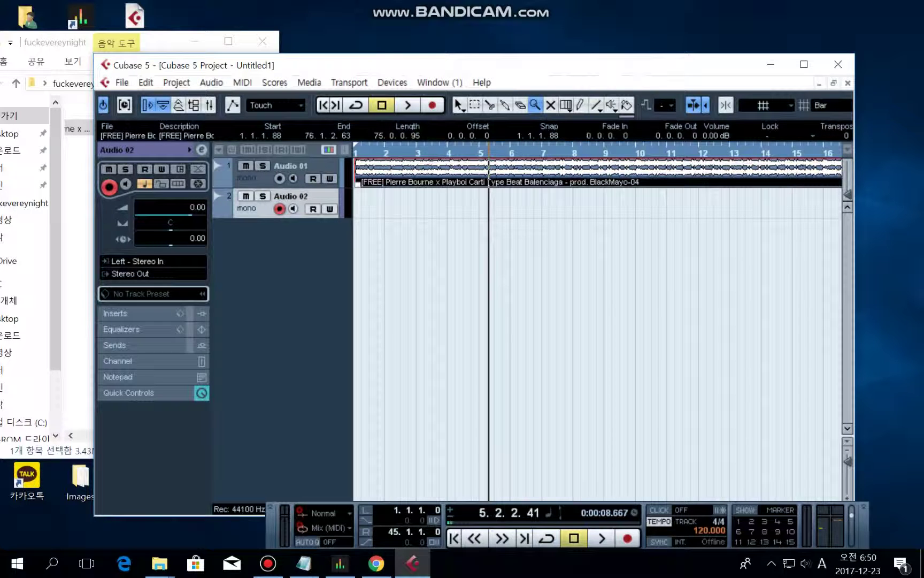
key(h)
key(h)
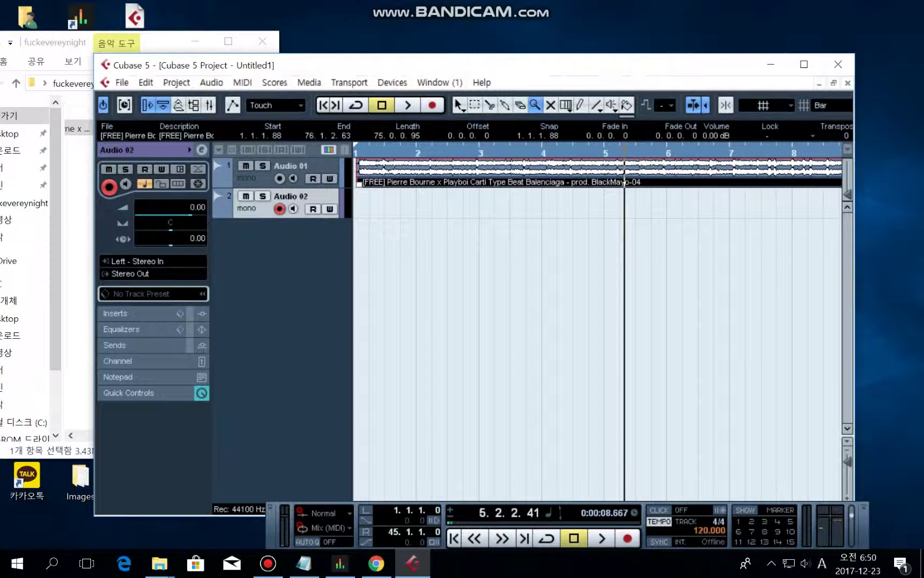
key(h)
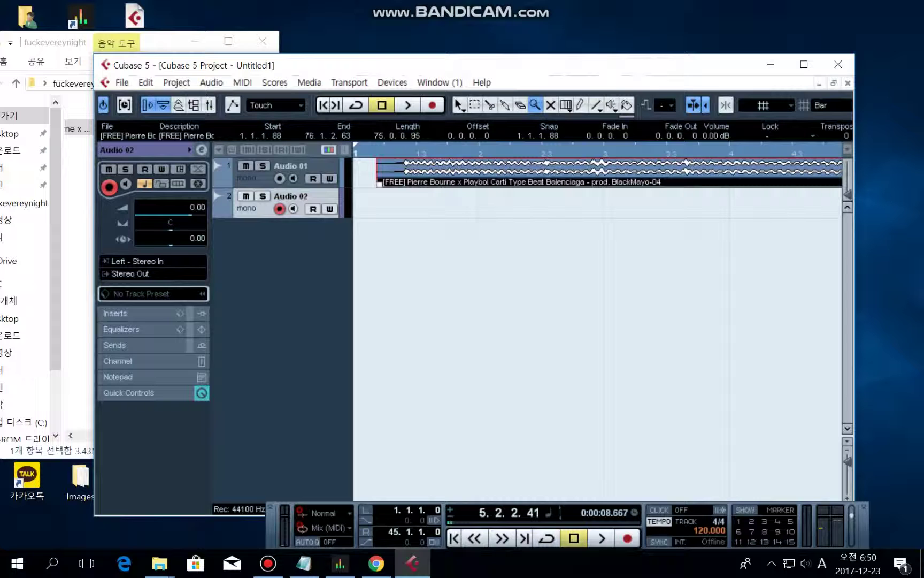
key(h)
click(437, 160)
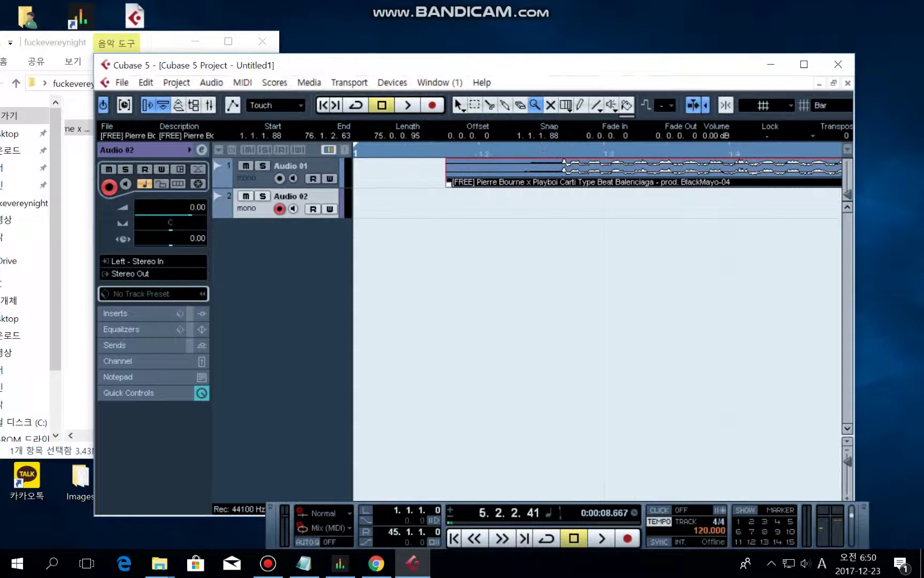
right_click(436, 160)
click(445, 170)
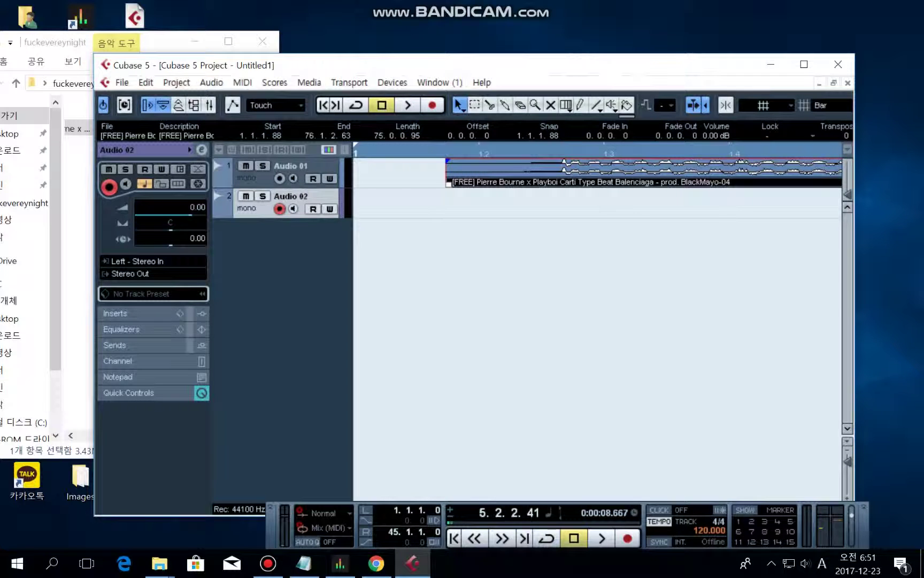
Zoom the timeline out horizontally until the entire beat event on Audio 01 fits in view.
key(g)
key(g)
key(g)
key(g)
key(g)
key(g)
key(g)
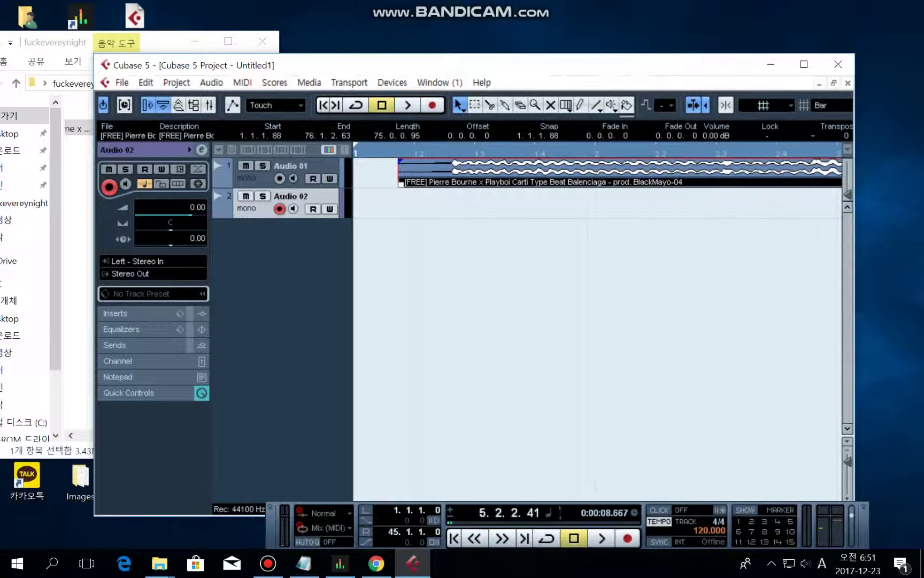
key(g)
key(g)
key(g)
key(g)
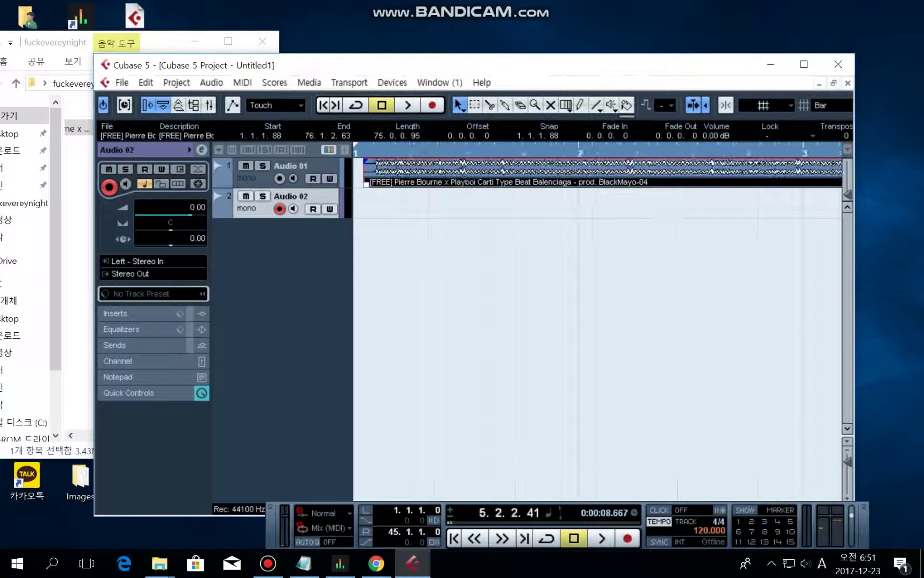
key(g)
key(g)
key(g)
key(g)
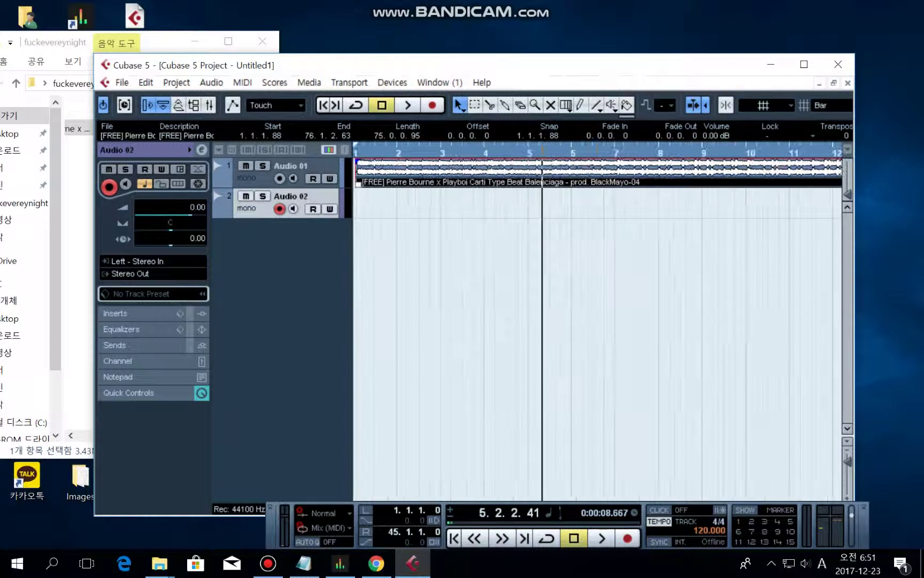
key(g)
key(g)
key(g)
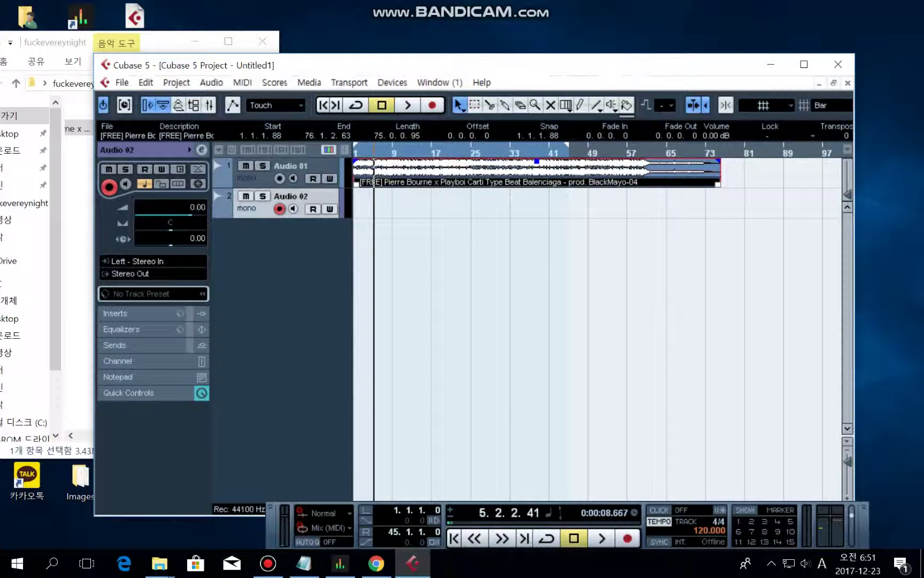
Zoom in horizontally around the project cursor in bar 5 to inspect the beat's waveform.
key(h)
key(h)
key(h)
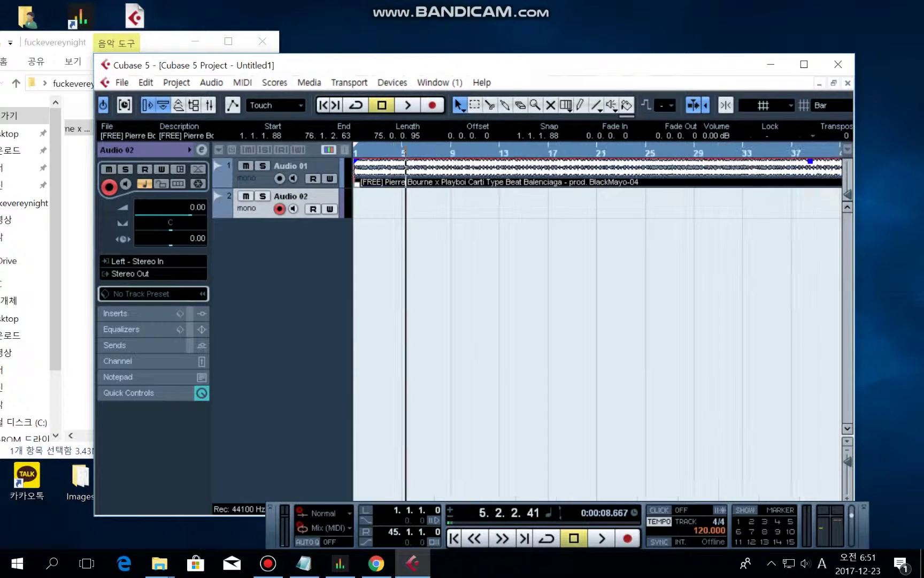
key(h)
key(h)
key(h)
key(h)
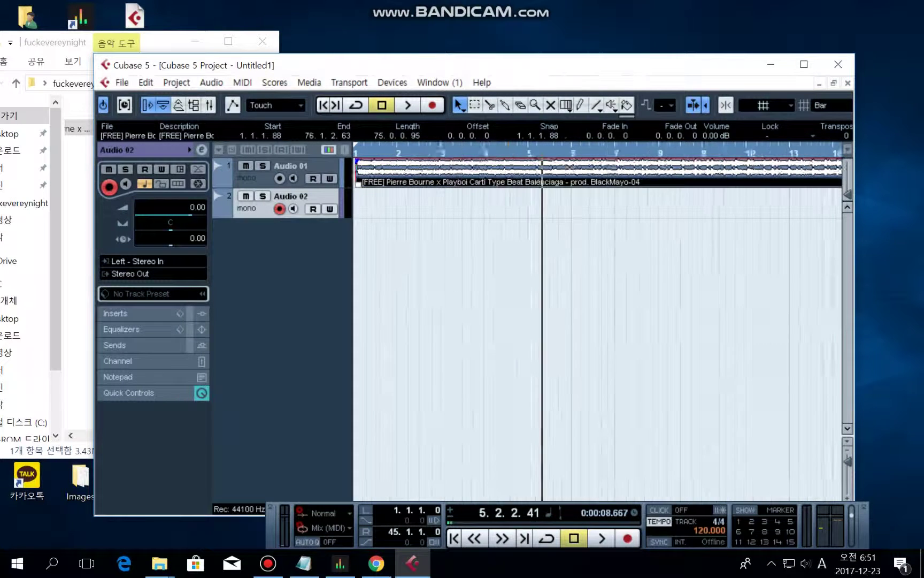
key(h)
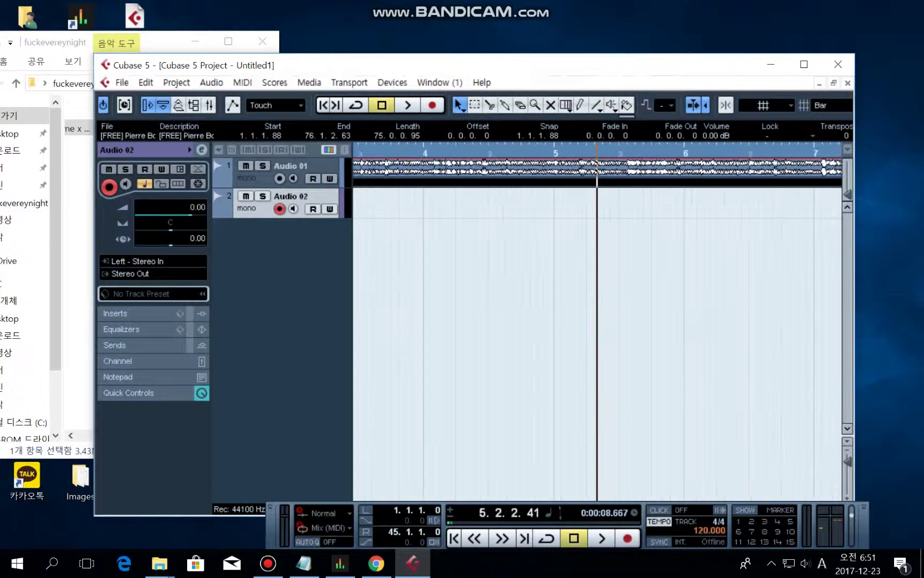
Zoom the timeline back out until it spans more than 160 bars, with the whole beat event in view.
key(g)
key(g)
key(g)
key(g)
key(g)
key(g)
key(g)
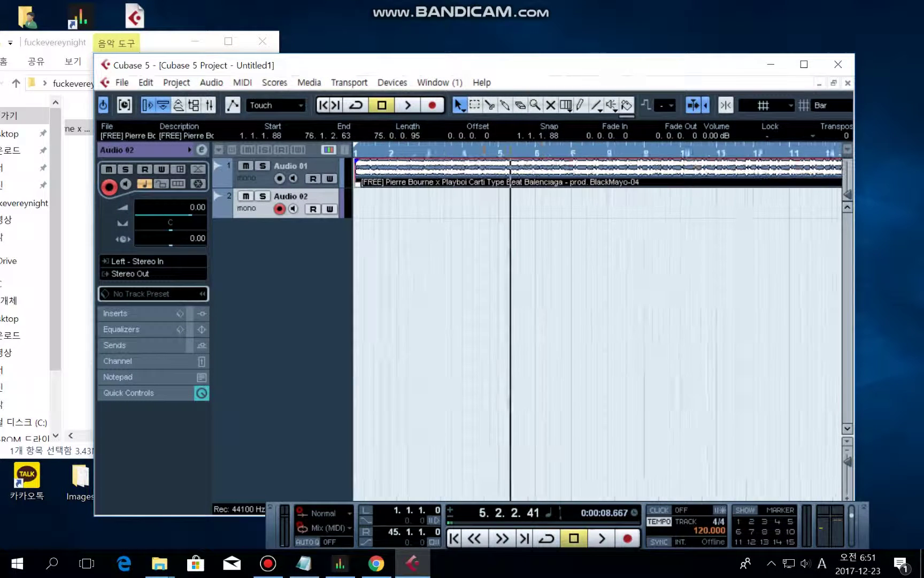
key(g)
key(g)
key(g)
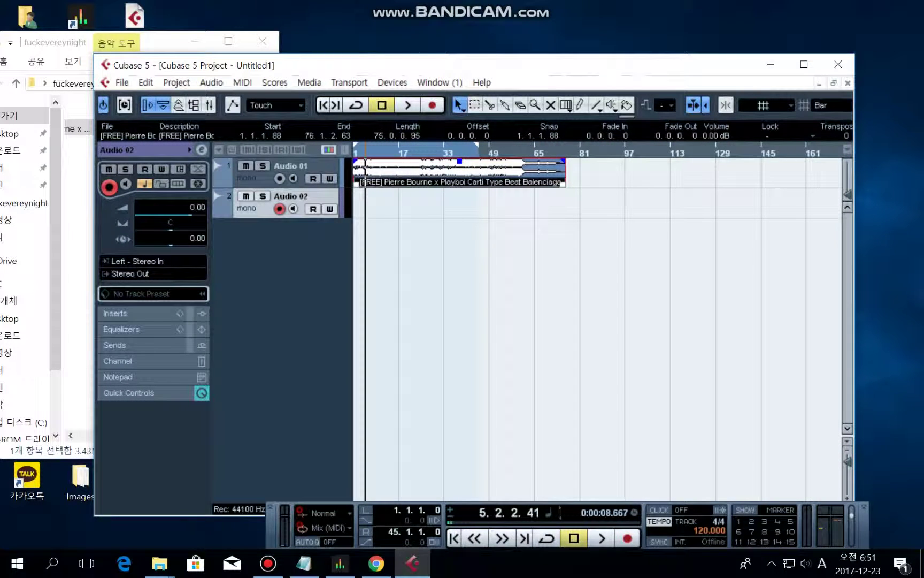
Delete the beat event on Audio 01 and undo the deletion.
key(Delete)
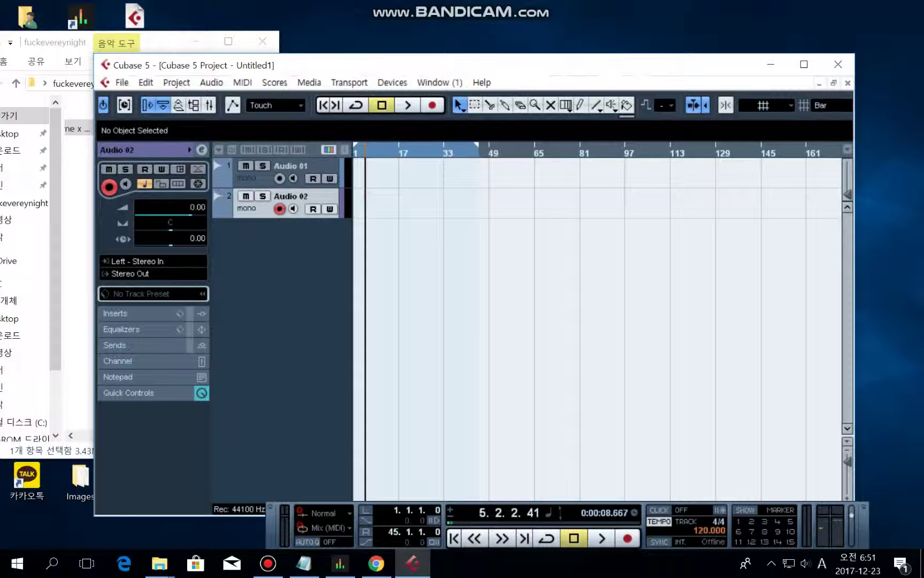
key(ctrl+z)
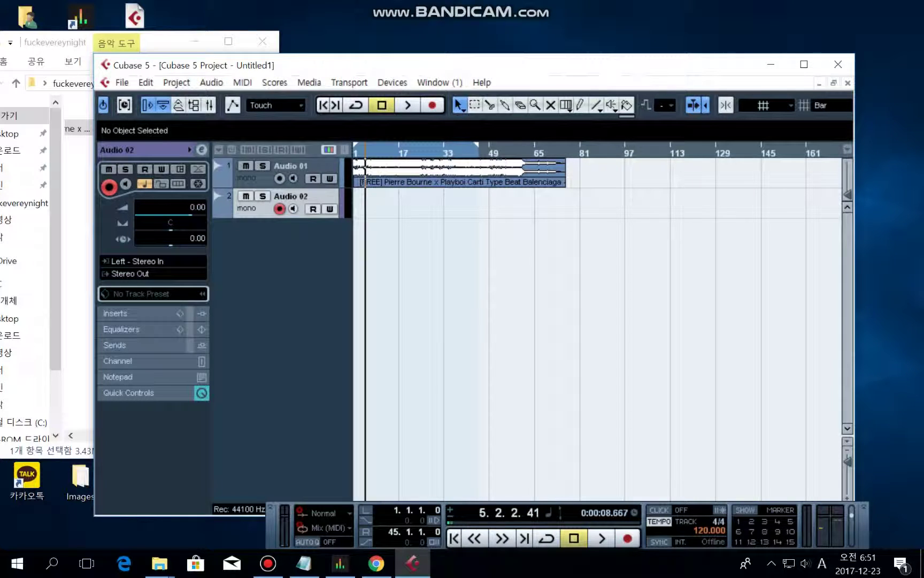
Undo the addition of the Audio 02 track and return the project cursor to bar 1.
key(ctrl+z)
key(KP_Subtract)
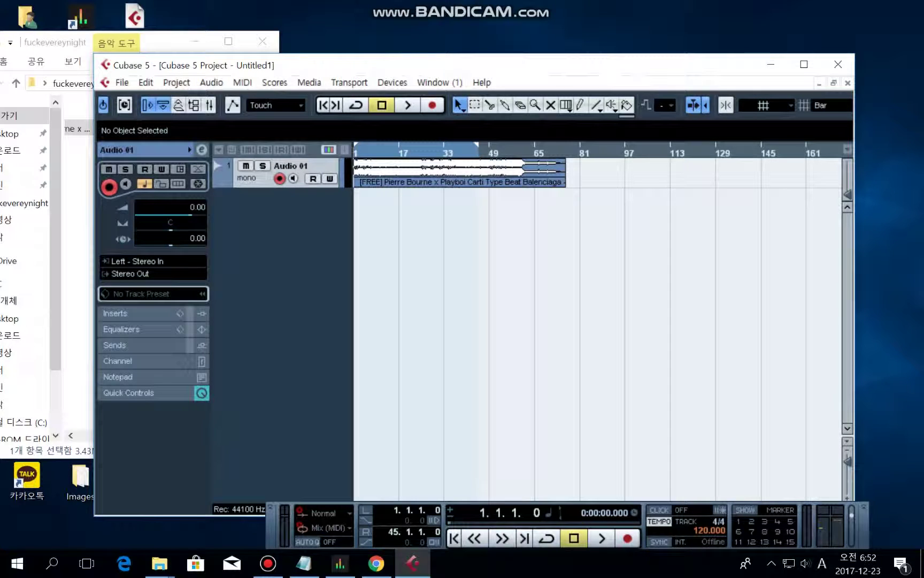
Mute Audio 01, record a take about three bars long on it from bar 1, and zoom in on the recorded event.
click(246, 166)
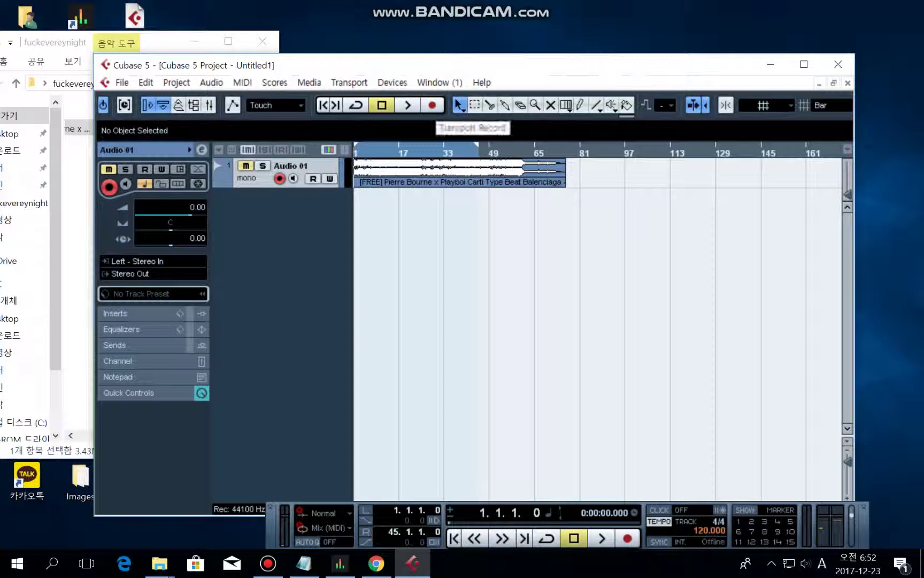
click(432, 105)
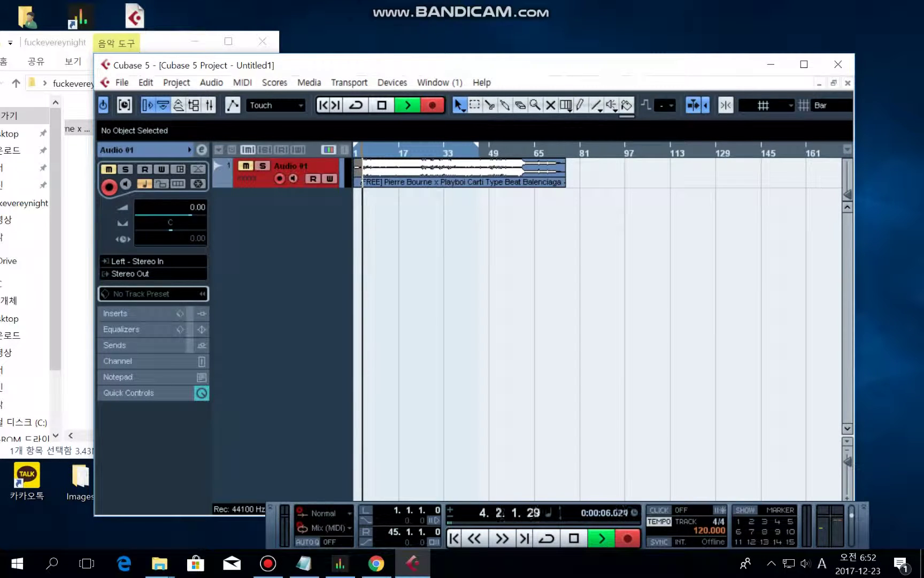
key(space)
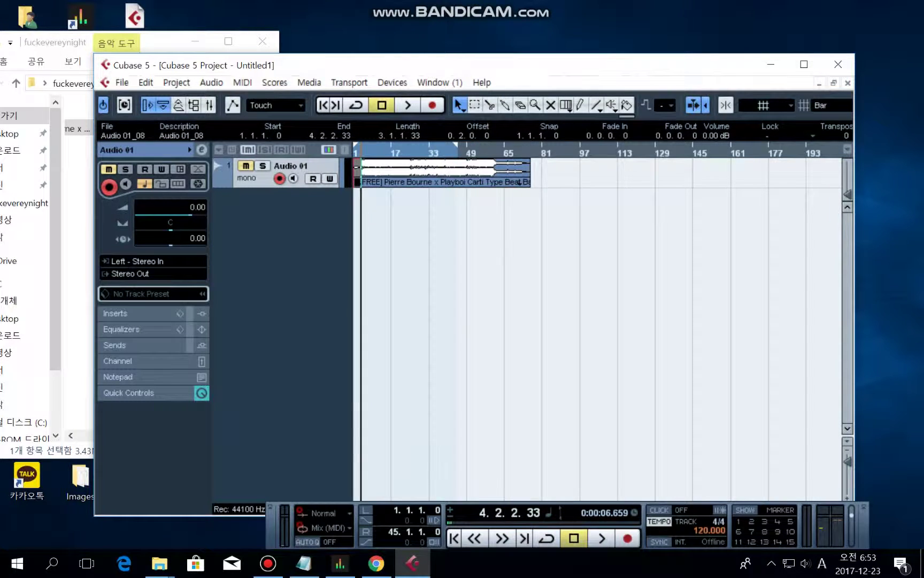
key(h)
key(h)
key(h)
key(h)
key(h)
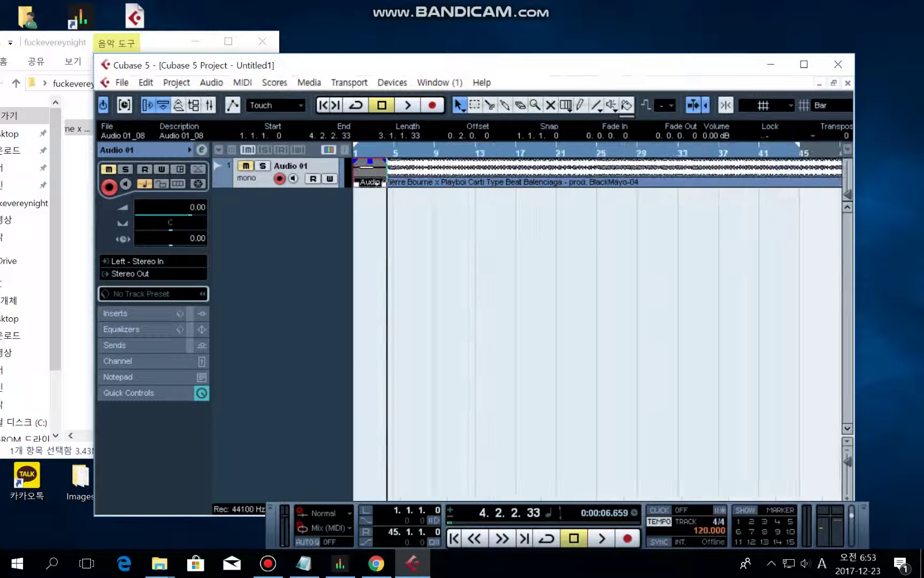
key(h)
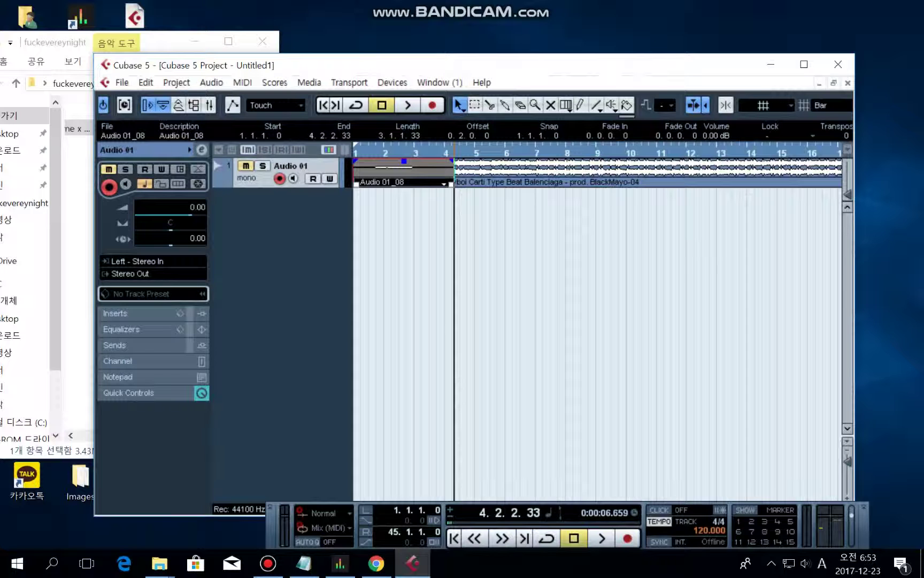
Unmute Audio 01 and play the project from bar 1 into bar 6 to hear the recorded take followed by the beat.
key(m)
key(KP_Subtract)
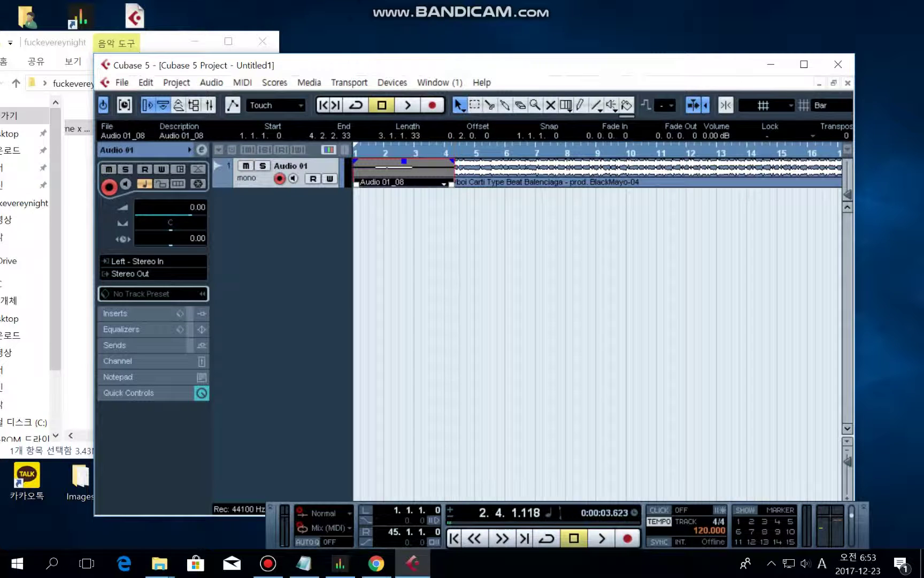
drag(410, 151, 346, 151)
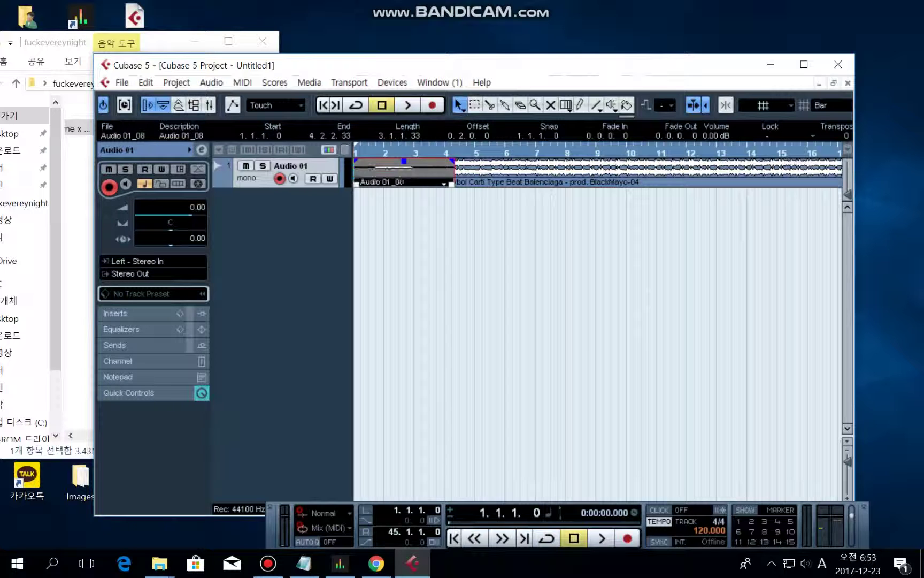
key(space)
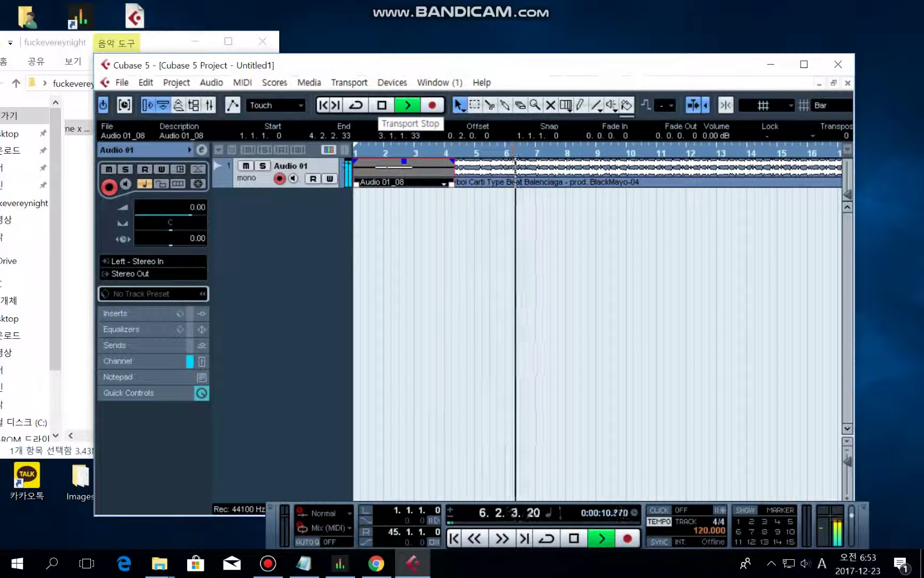
click(381, 105)
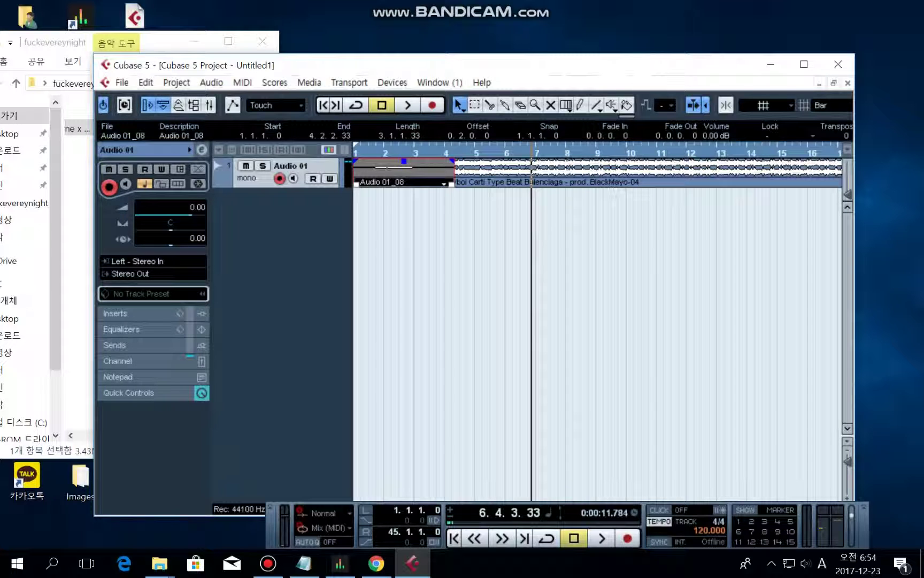
Raise the Audio 01 channel volume fader slightly, lower it back, and collapse the channel section.
click(117, 361)
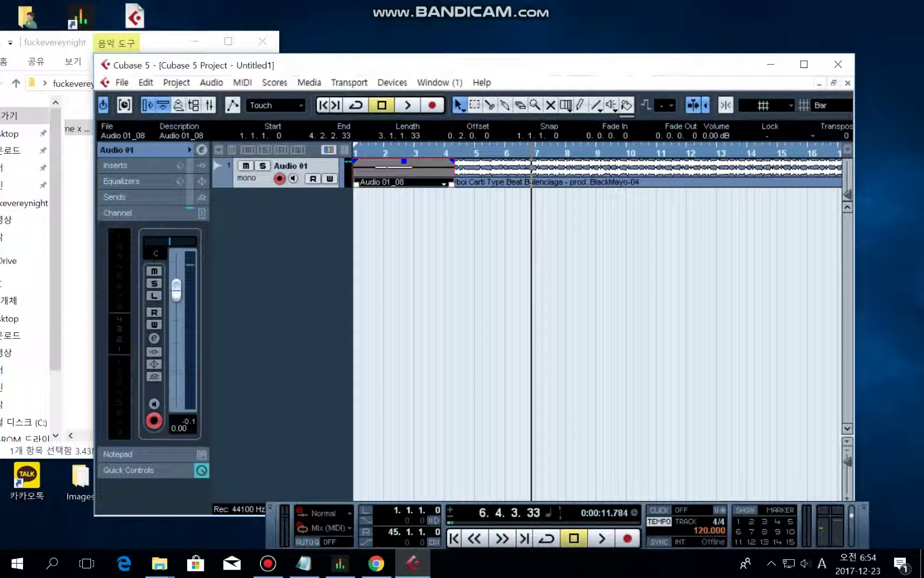
mouse_move(176, 290)
mouse_down()
mouse_move(177, 264)
mouse_move(177, 302)
mouse_move(176, 287)
mouse_up()
mouse_move(176, 286)
mouse_down()
mouse_move(177, 311)
mouse_move(176, 290)
mouse_up()
click(118, 213)
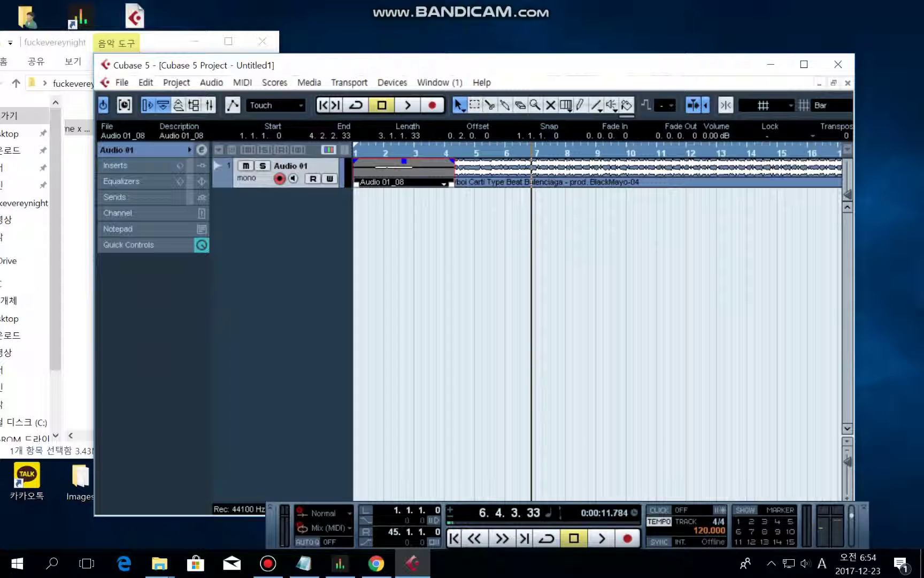
Look through the Quick Controls and Channel sections of Audio 01 and expand its insert slots.
click(129, 245)
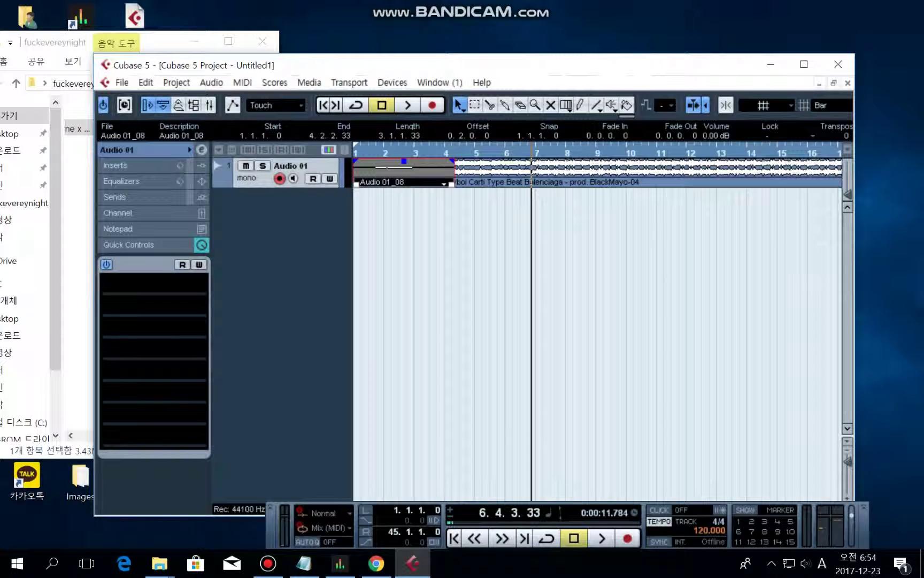
key(alt+Tab)
key(alt+Tab)
click(118, 213)
click(118, 213)
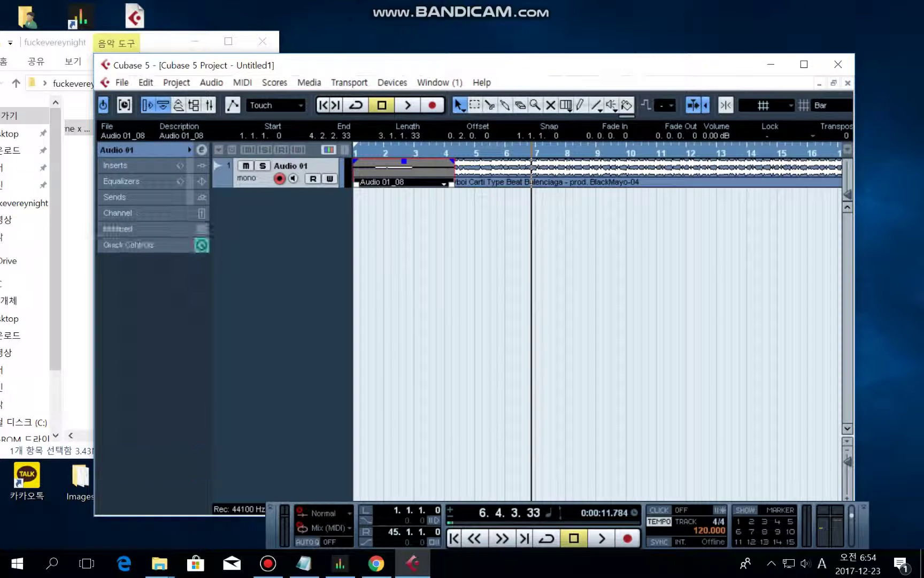
click(115, 165)
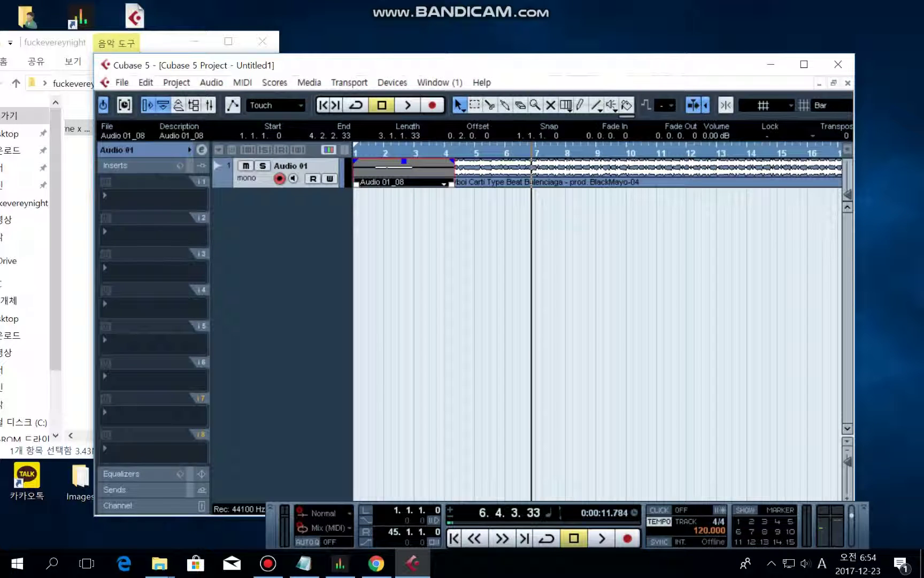
Move the Cubase window aside, switch to the File Explorer window and open the local disk (C:).
drag(292, 65, 349, 62)
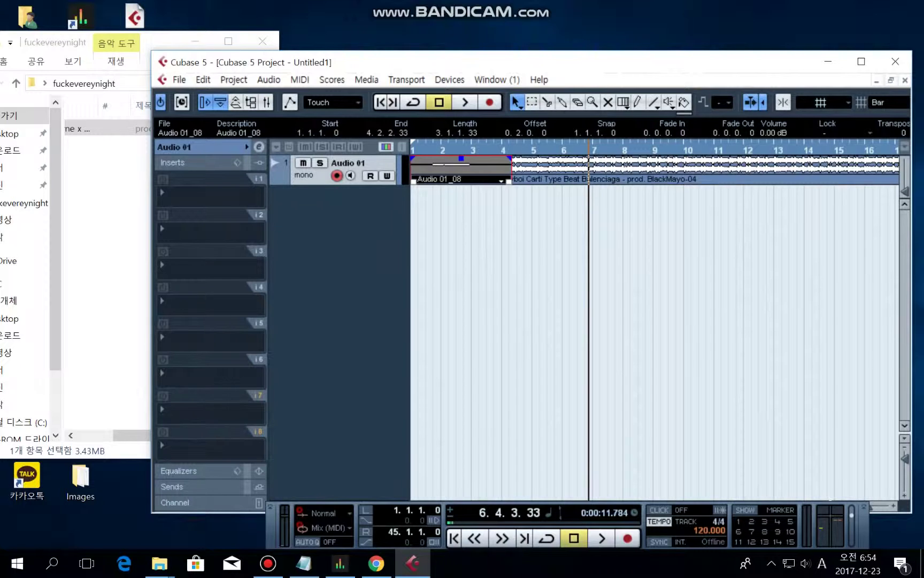
drag(161, 44, 259, 55)
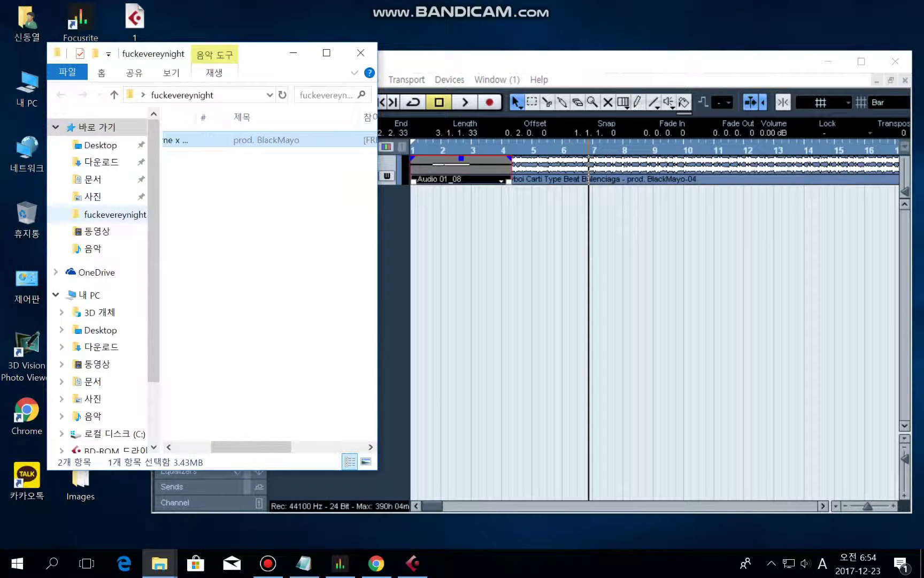
scroll(101, 321, down, 3)
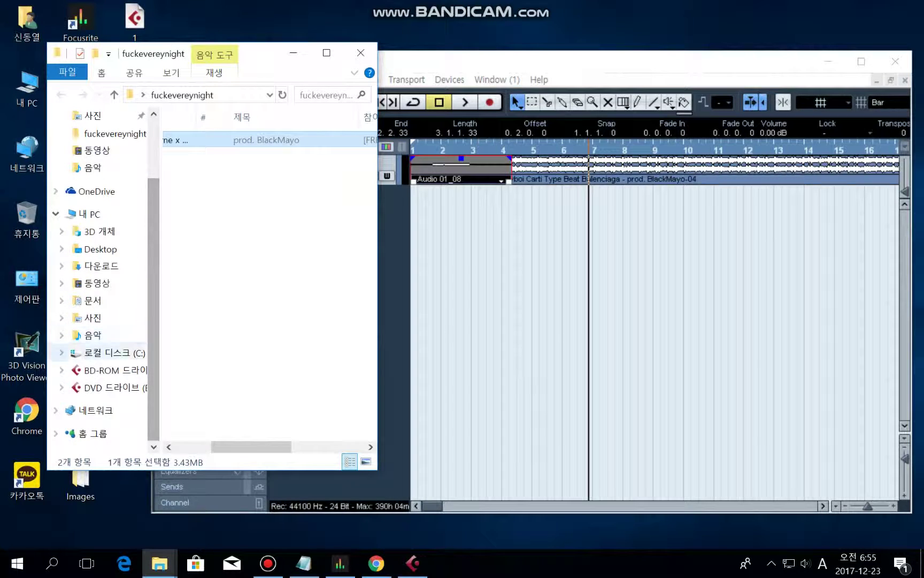
click(115, 369)
click(107, 352)
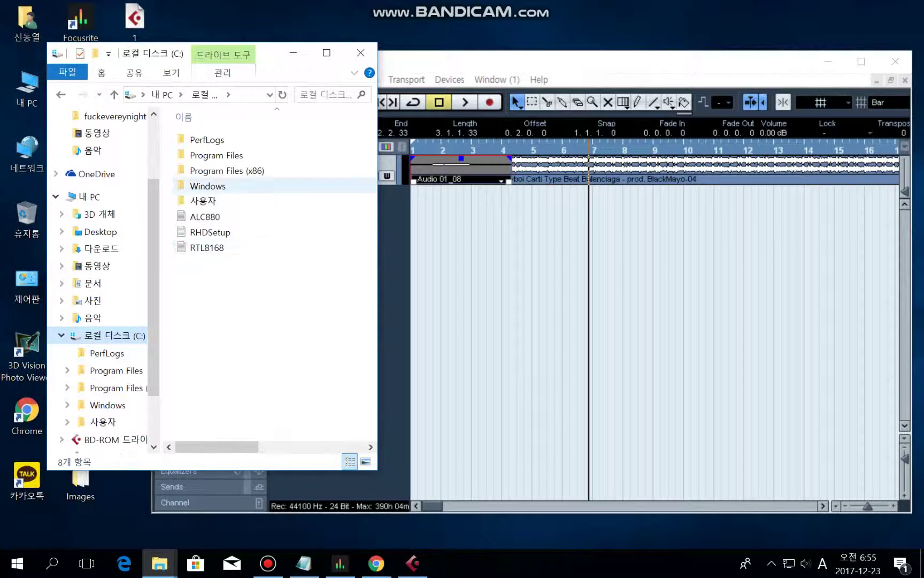
Open the Program Files (x86)\Steinberg\Cubase 5\VSTPlugins\Tools folder on the C: drive.
click(224, 170)
double_click(225, 170)
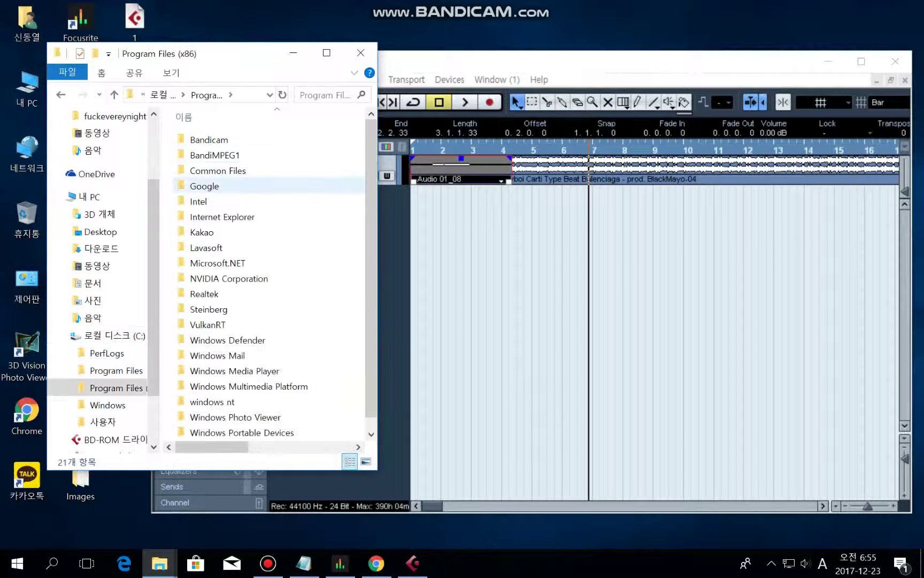
double_click(209, 310)
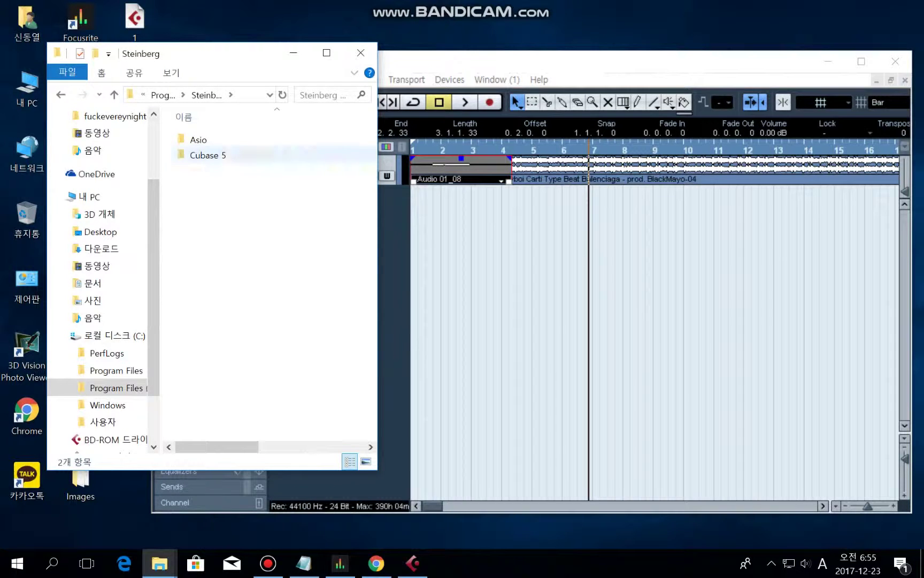
double_click(208, 155)
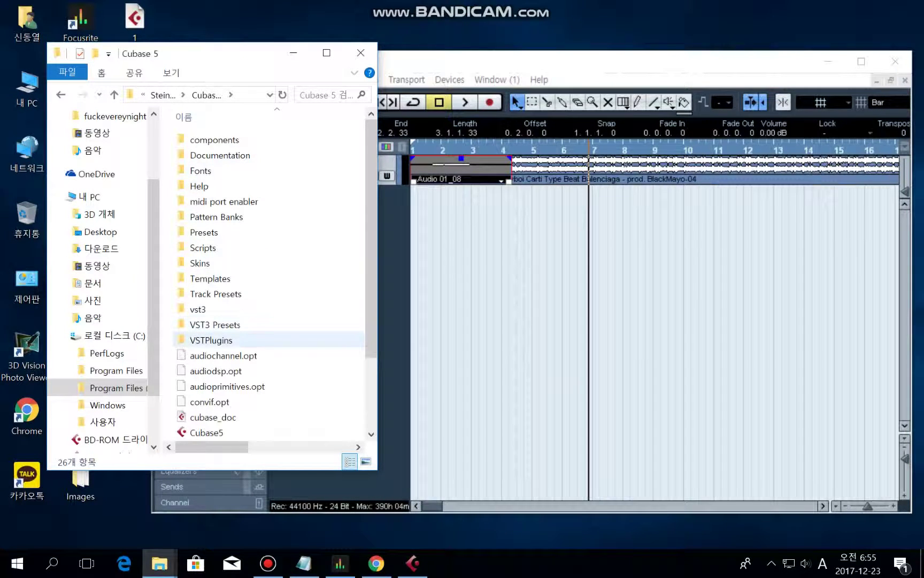
double_click(211, 340)
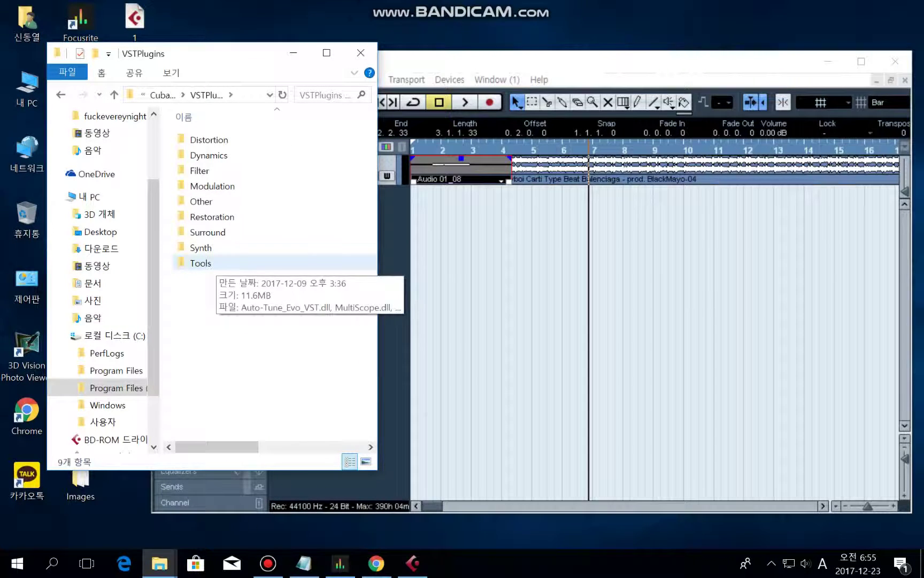
double_click(201, 263)
Select Auto-Tune_Evo_VST.dll in the Tools folder and arrange the File Explorer and Cubase windows side by side.
click(217, 155)
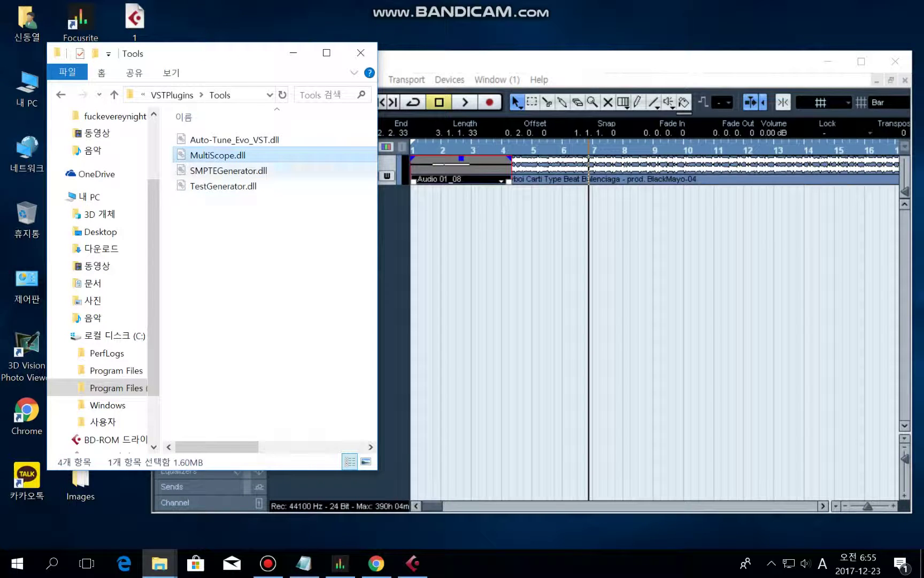
key(Down)
key(Down)
key(Home)
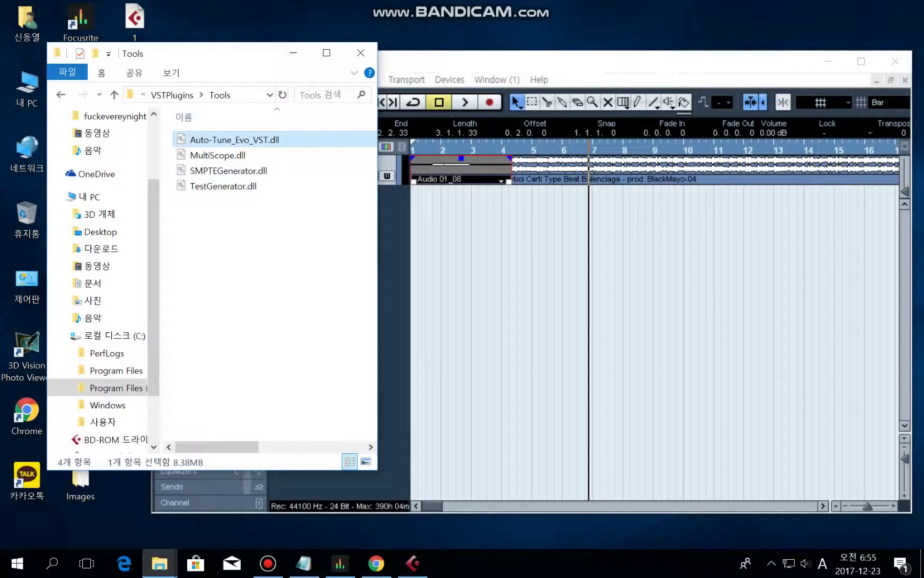
drag(246, 53, 168, 62)
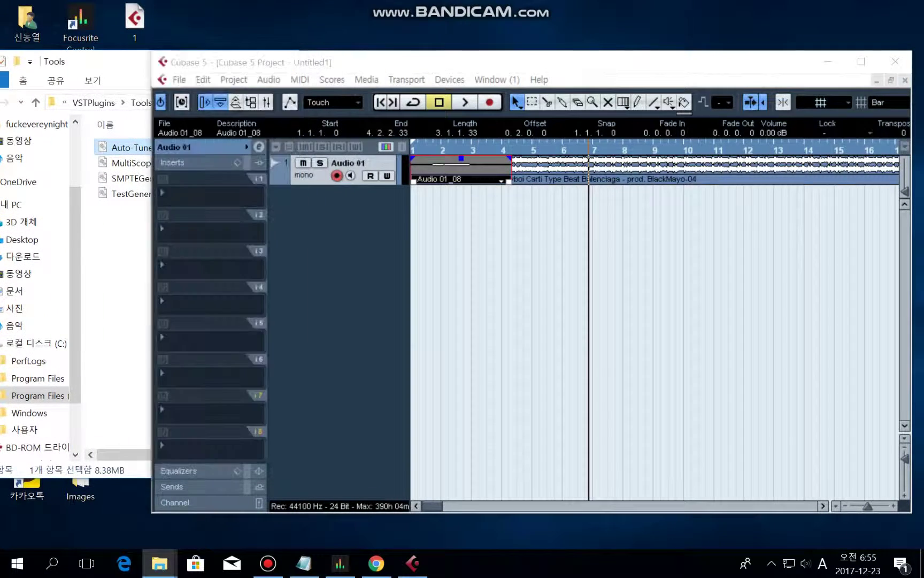
drag(437, 61, 545, 57)
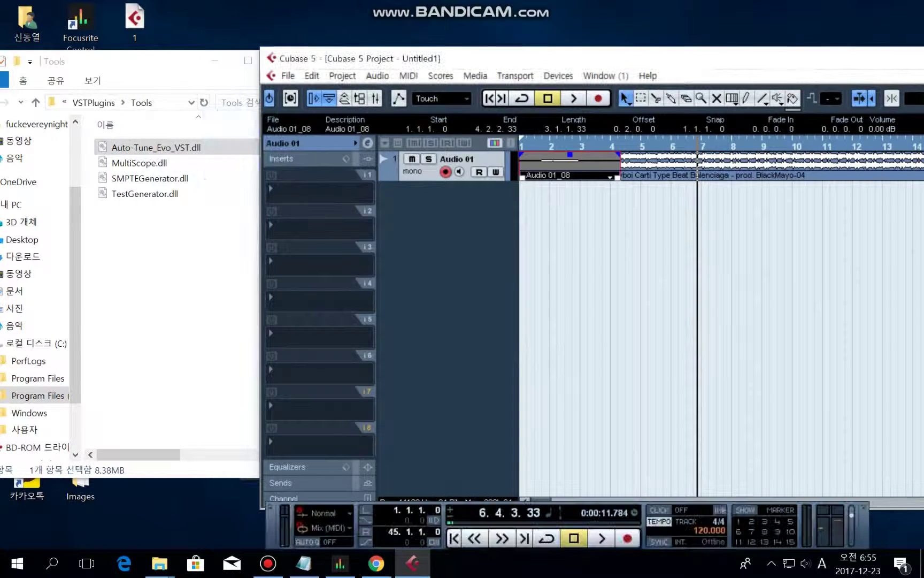
Look at the Equalizers and Quick Controls sections of Audio 01 in Cubase and point out Auto-Tune_Evo_VST.dll in the Tools folder.
drag(156, 147, 165, 118)
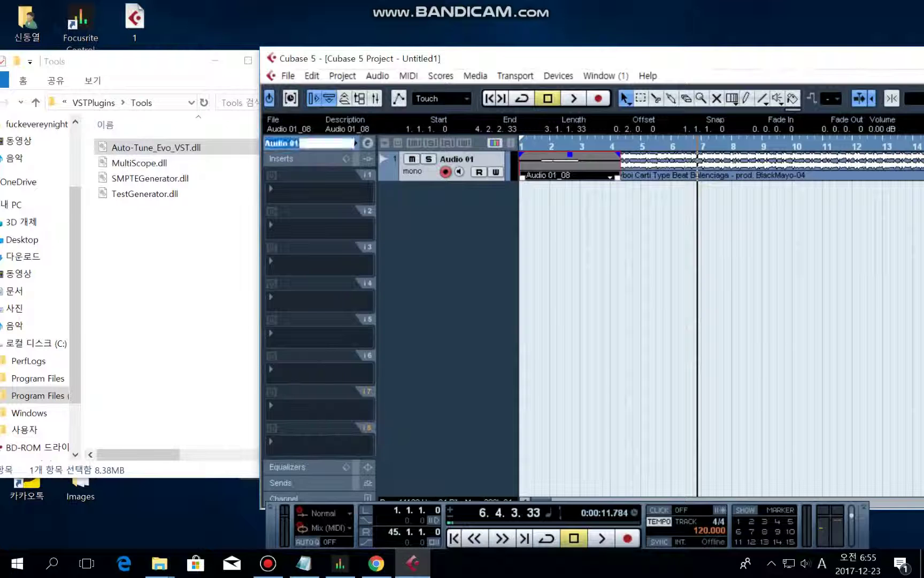
click(288, 467)
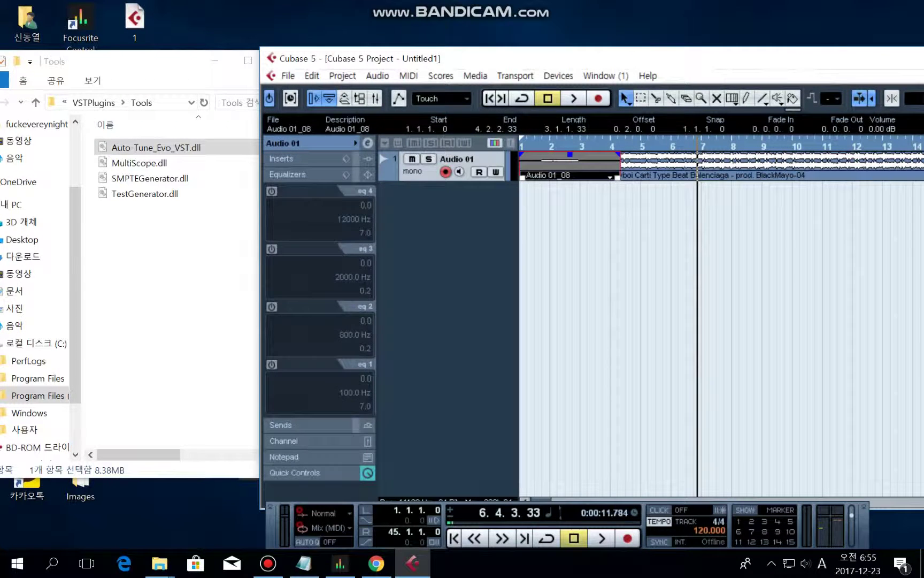
click(294, 473)
mouse_move(150, 148)
mouse_down()
mouse_move(155, 131)
mouse_move(203, 161)
mouse_move(150, 147)
mouse_up()
click(343, 59)
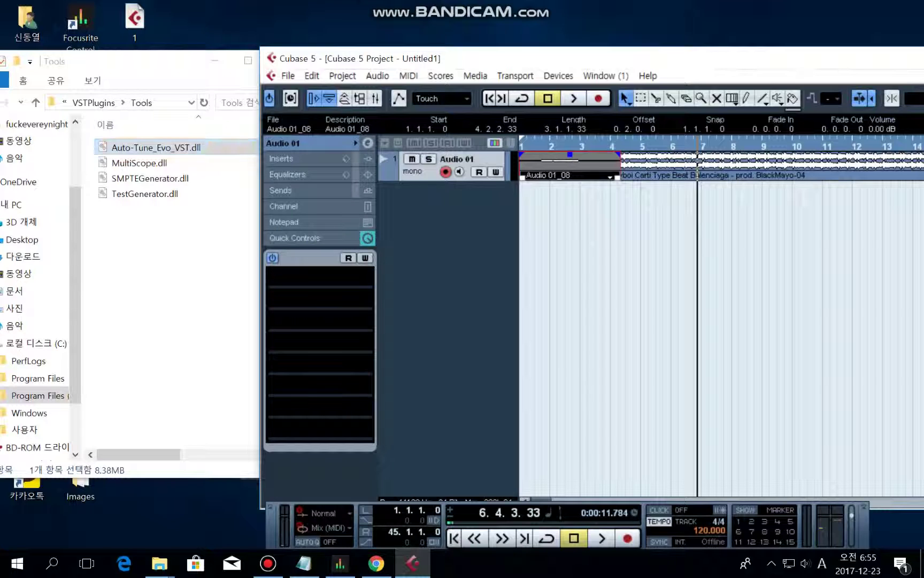
drag(435, 65, 367, 73)
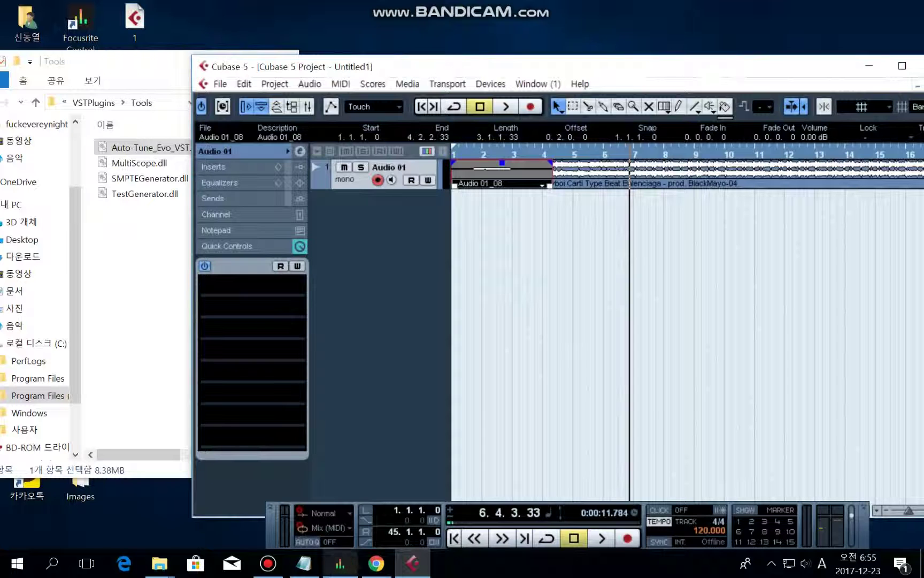
click(268, 563)
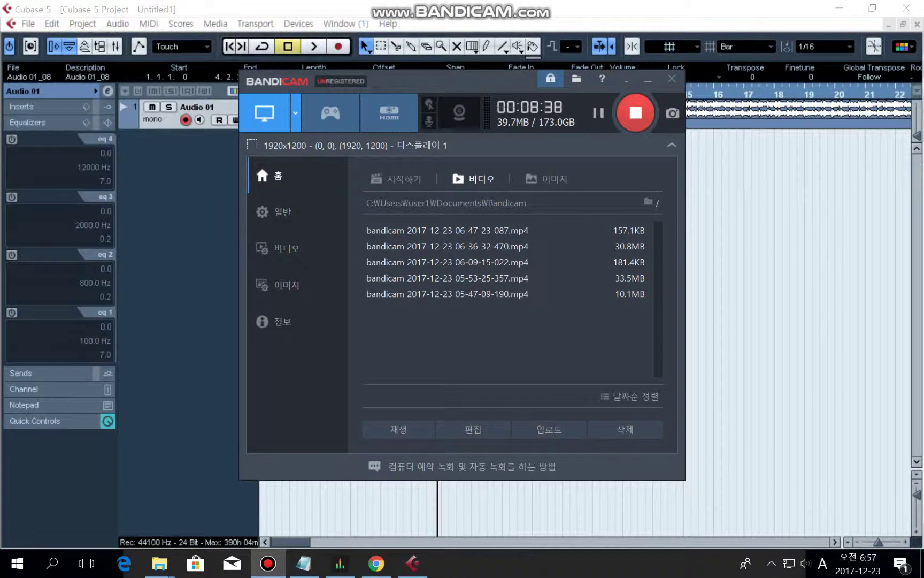
key(alt+Tab)
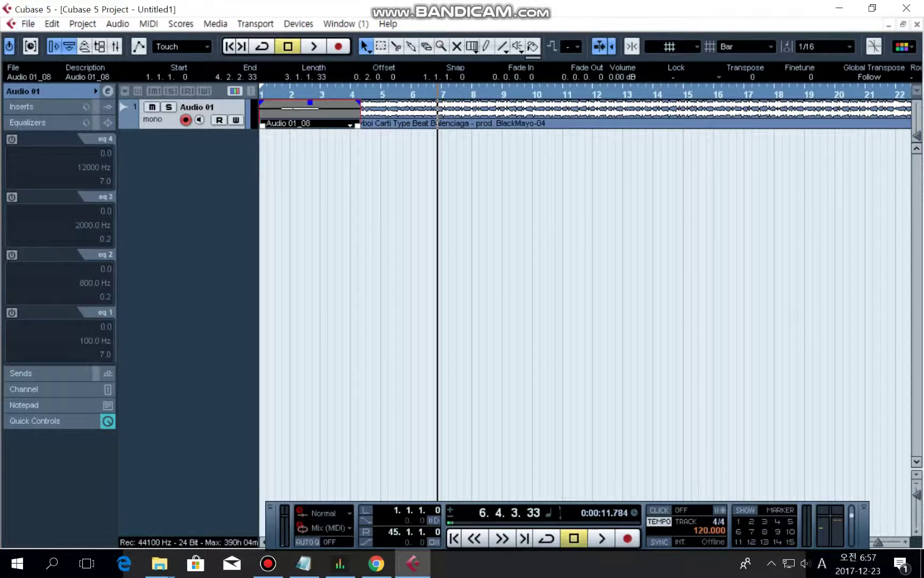
Open the Export Audio Mixdown settings and look through the available file formats, keeping Wave File.
click(28, 24)
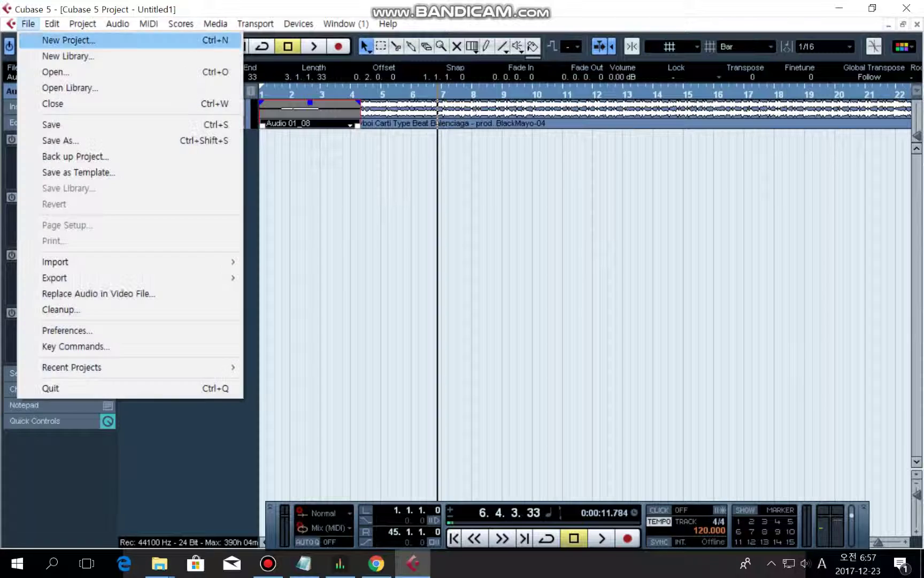
mouse_move(80, 261)
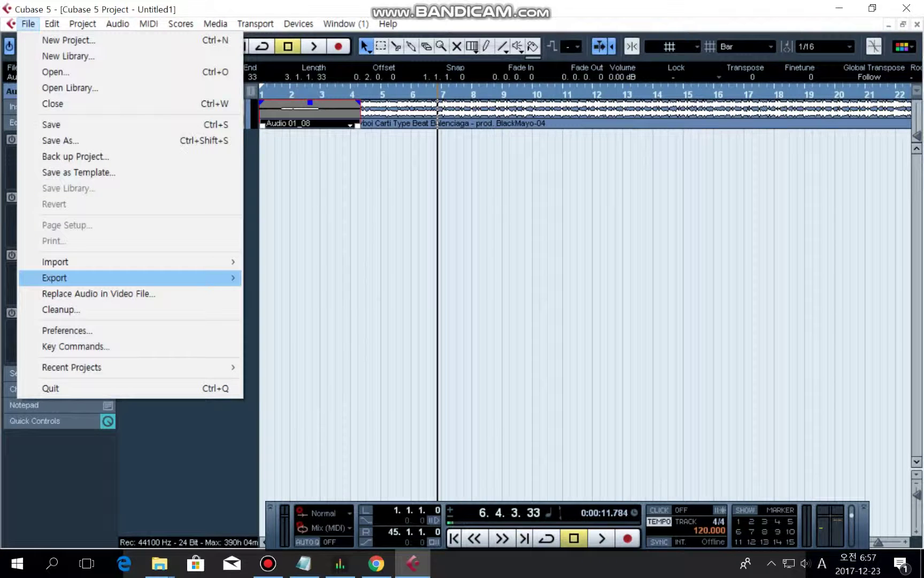
mouse_move(224, 278)
click(289, 310)
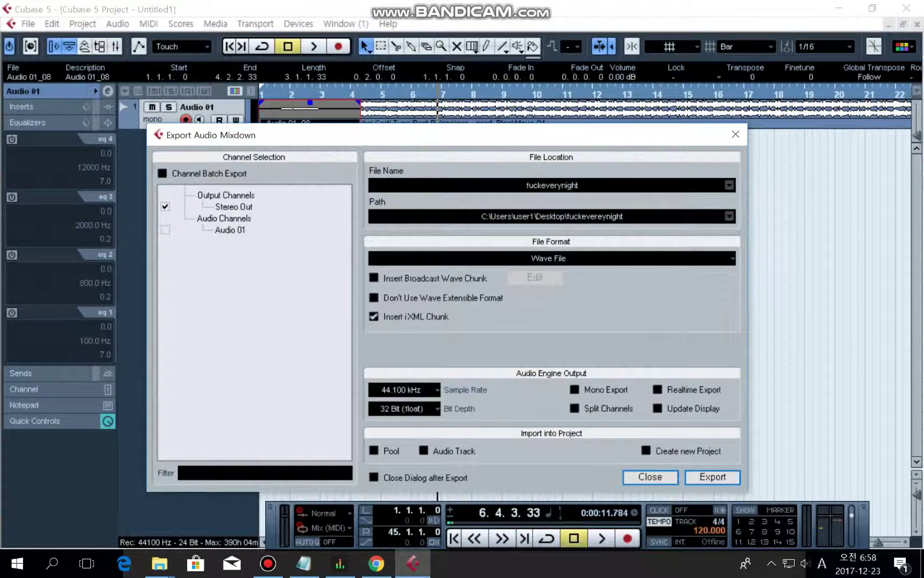
click(449, 257)
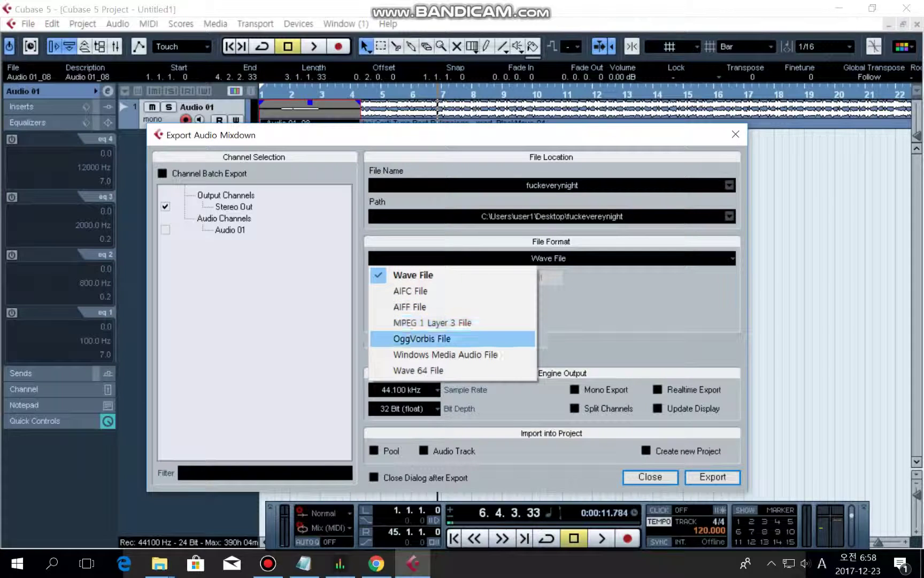
key(Escape)
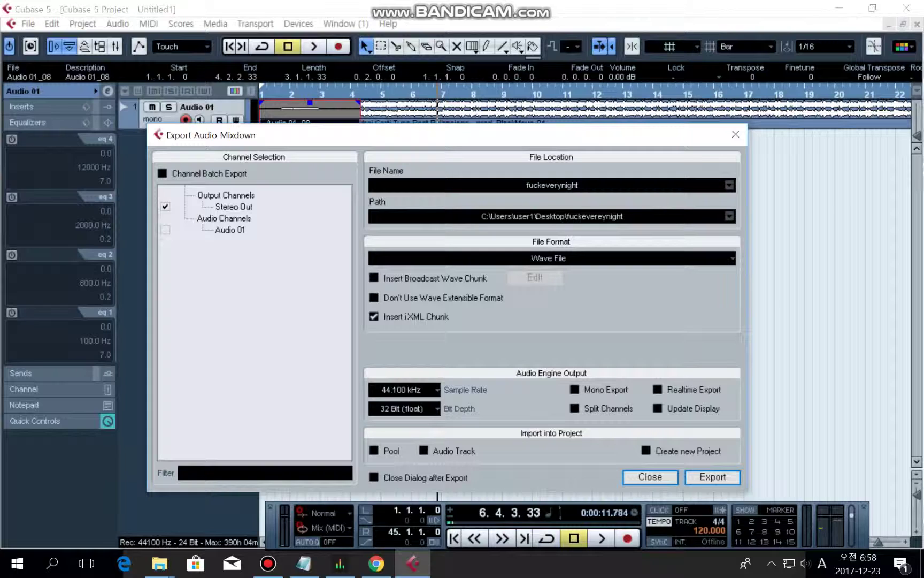
Name the mixdown 123123, export it as a Wave file and close the export dialog.
click(550, 185)
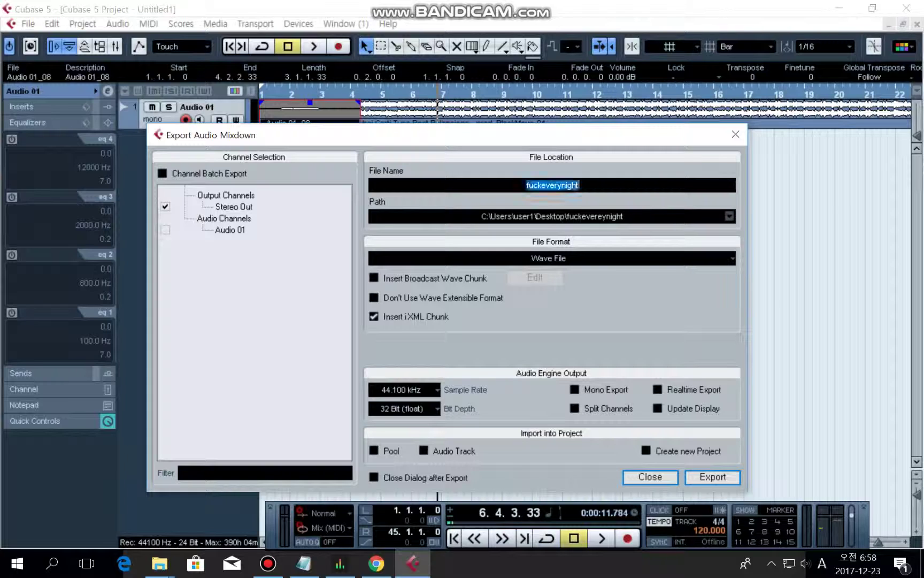
text(123123)
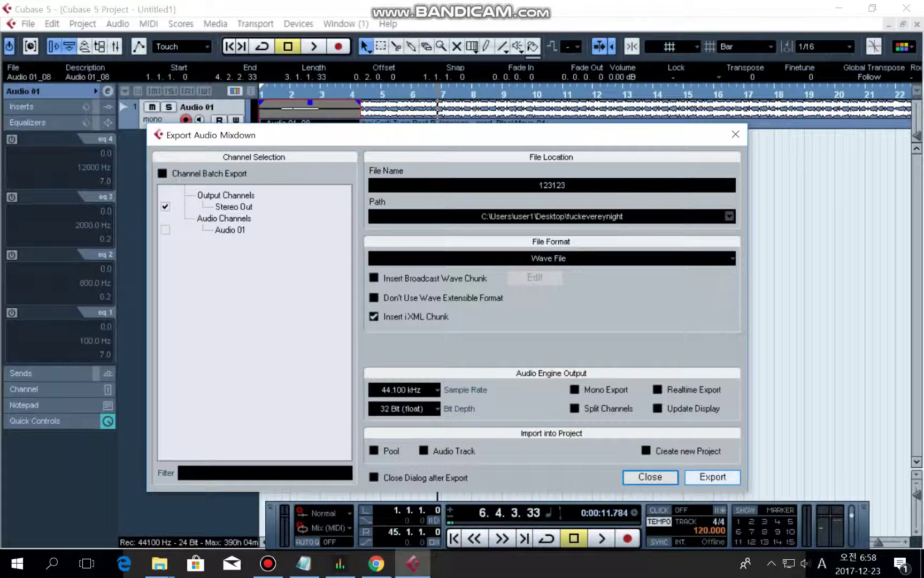
key(Return)
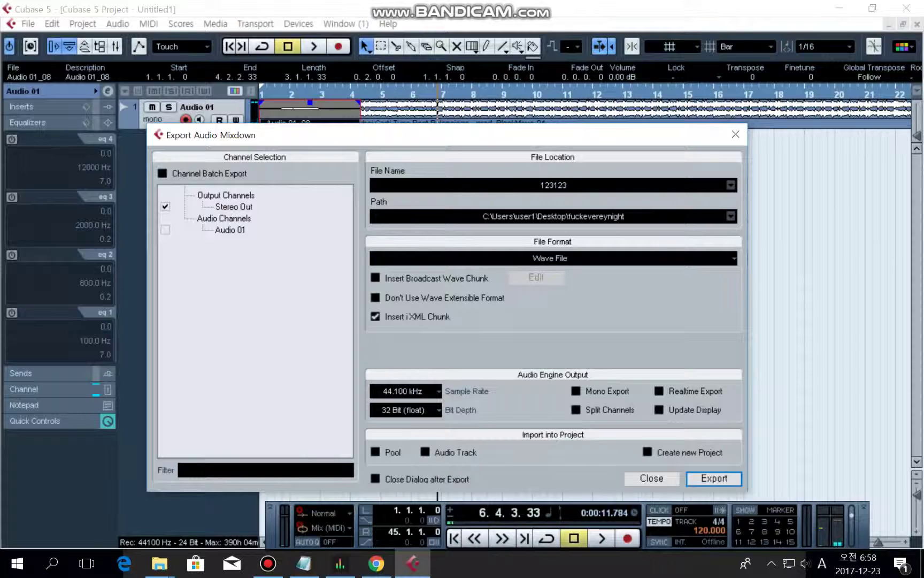
click(736, 134)
Minimize Cubase, close the Tools folder and check the exported 123123 file in the export folder on the desktop.
click(839, 8)
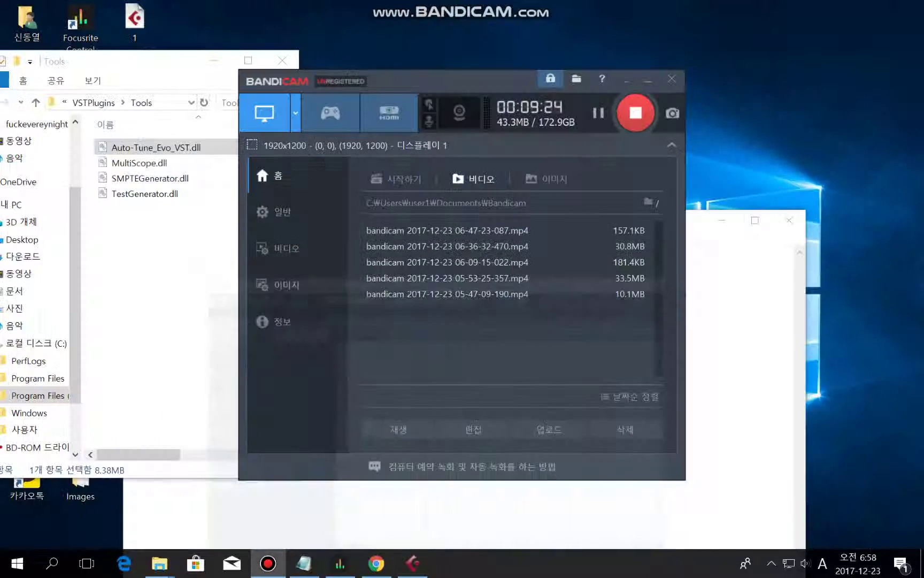
click(282, 60)
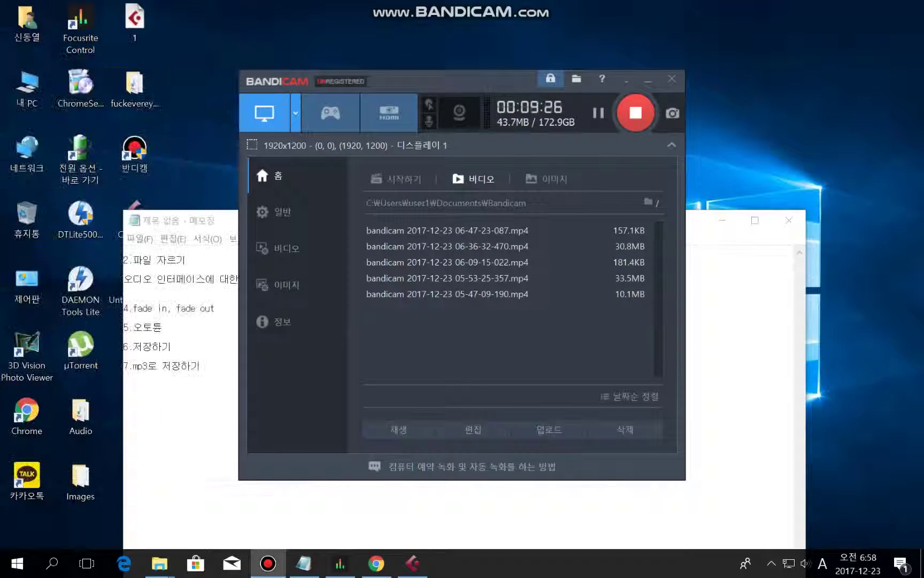
double_click(134, 85)
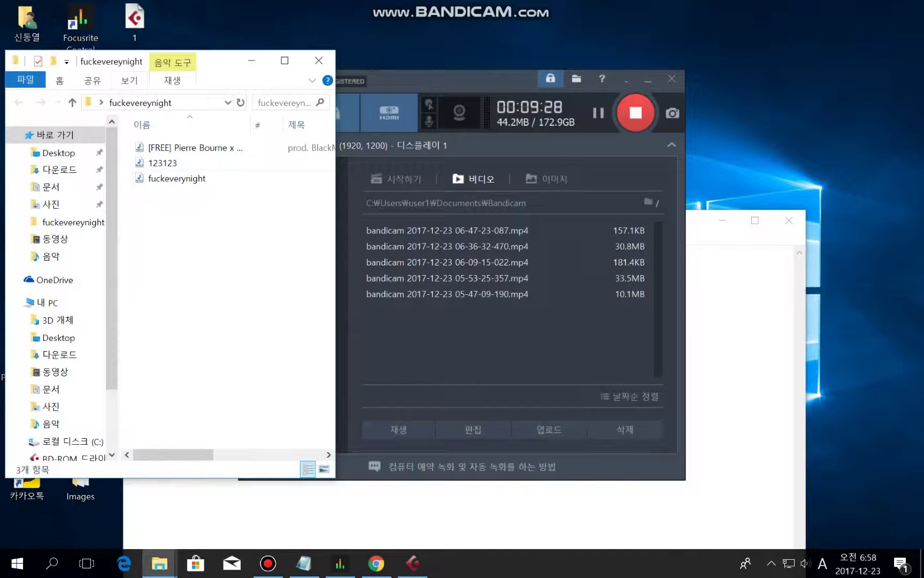
click(163, 163)
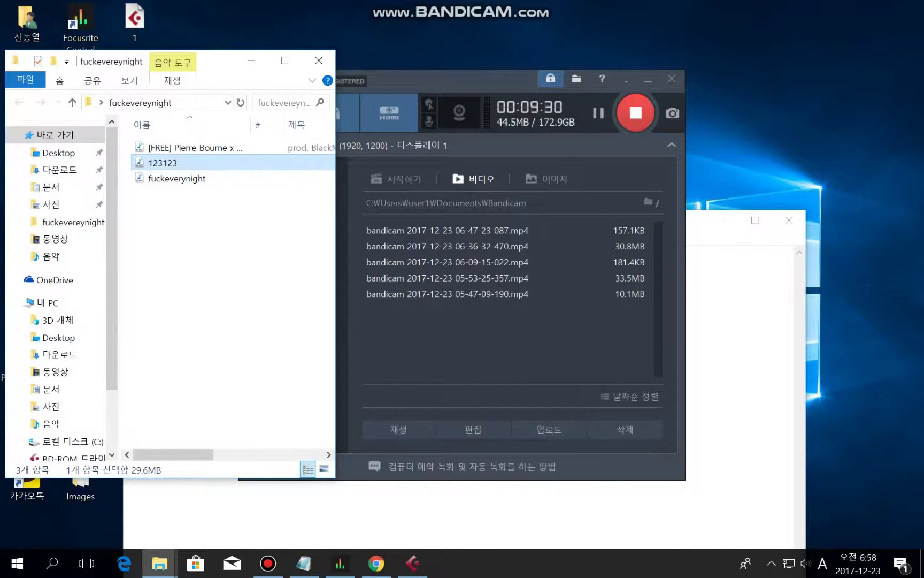
click(318, 60)
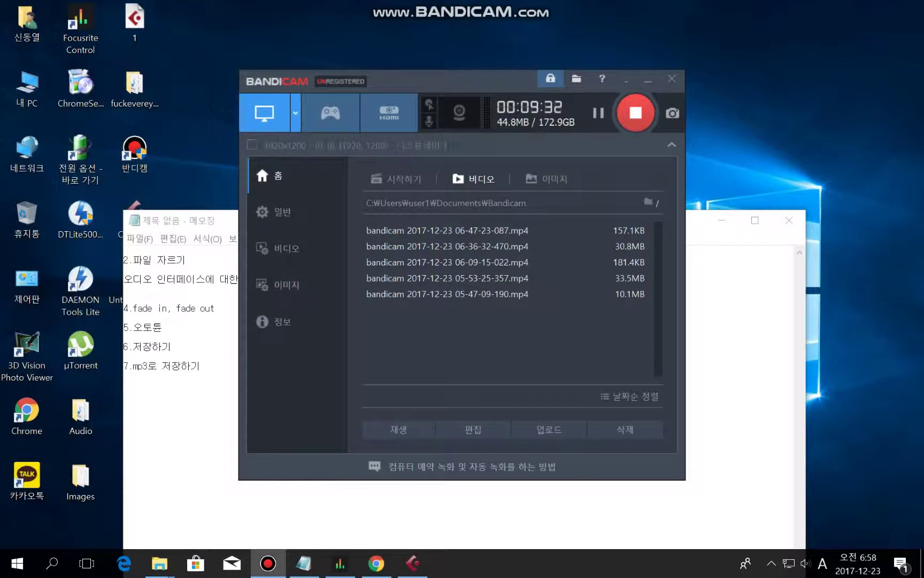
Switch back to Cubase, restore its window to a smaller size and undo the edits until the Audio 01 track is empty.
click(413, 563)
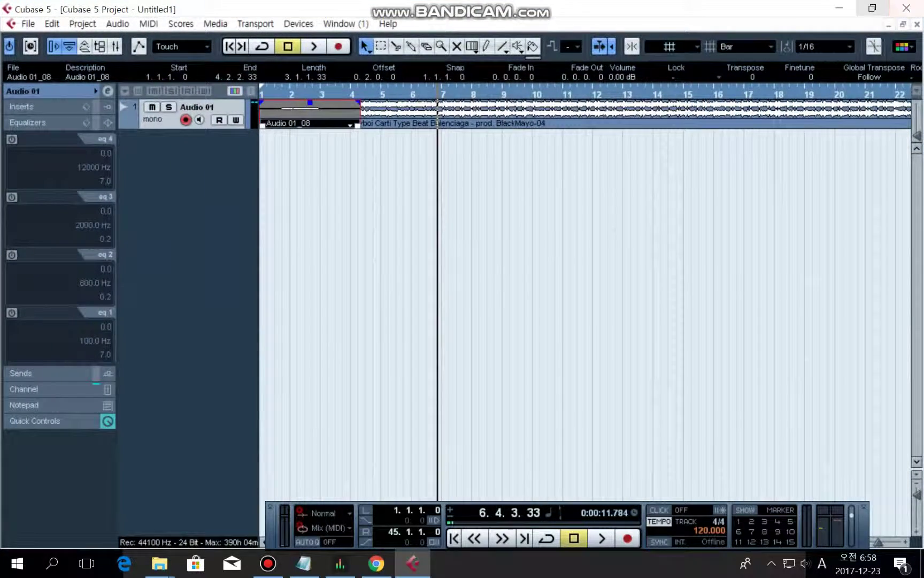
click(872, 8)
key(ctrl+z)
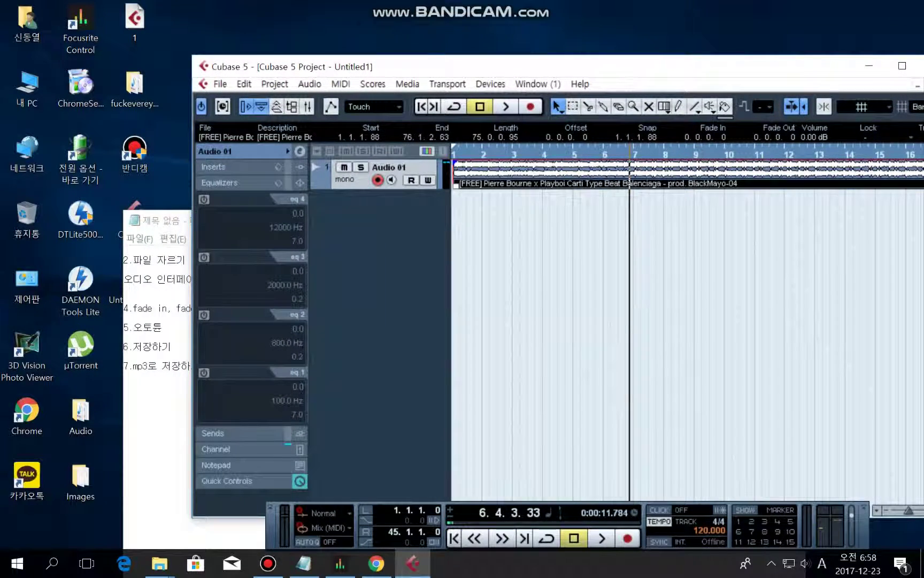
key(ctrl+z)
Import the 123123 file from the desktop export folder onto the Audio 01 track, accepting the import options.
click(135, 89)
double_click(135, 88)
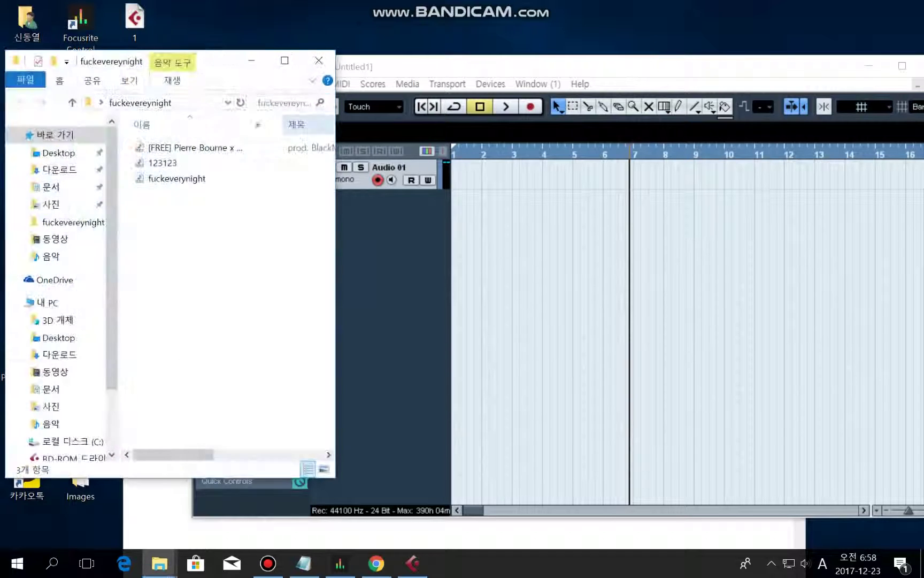
click(214, 163)
shift+click(214, 176)
drag(335, 183, 321, 164)
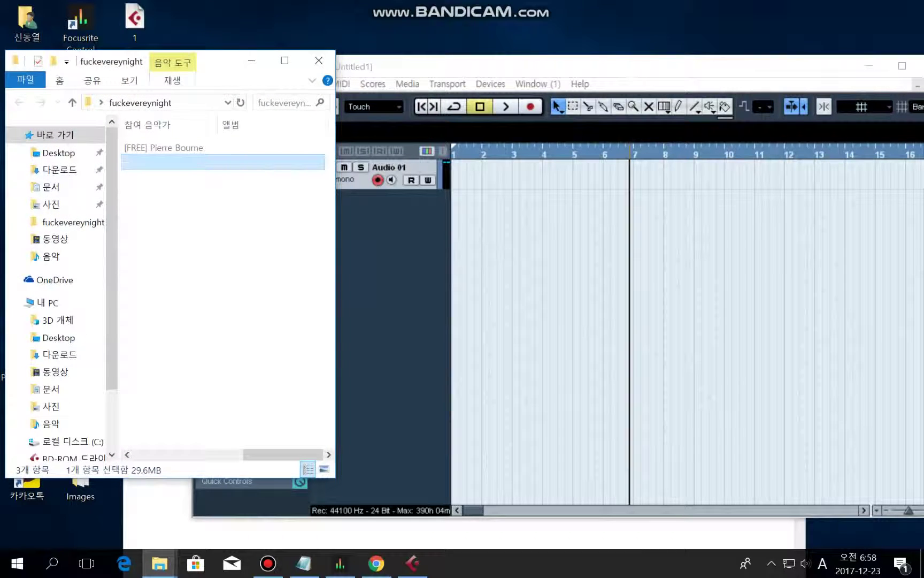
drag(257, 163, 454, 187)
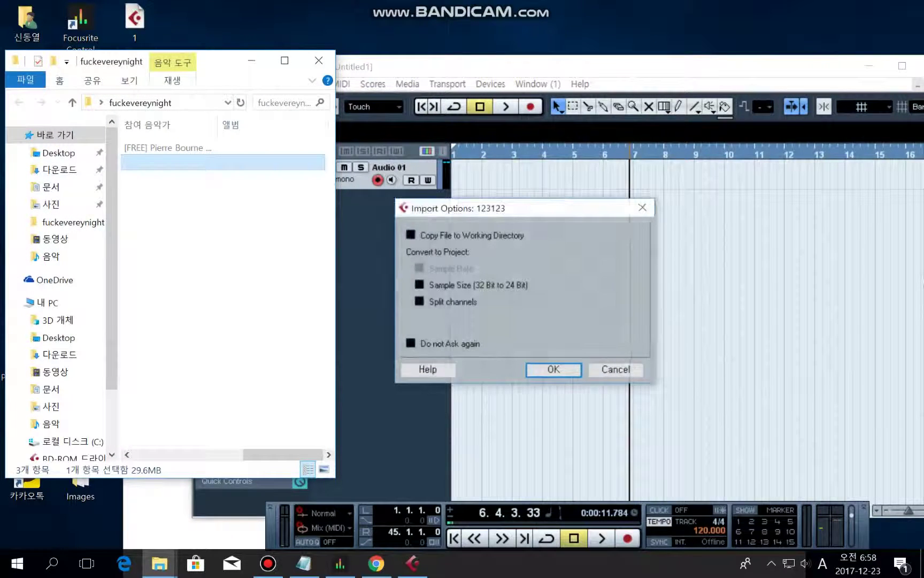
key(Return)
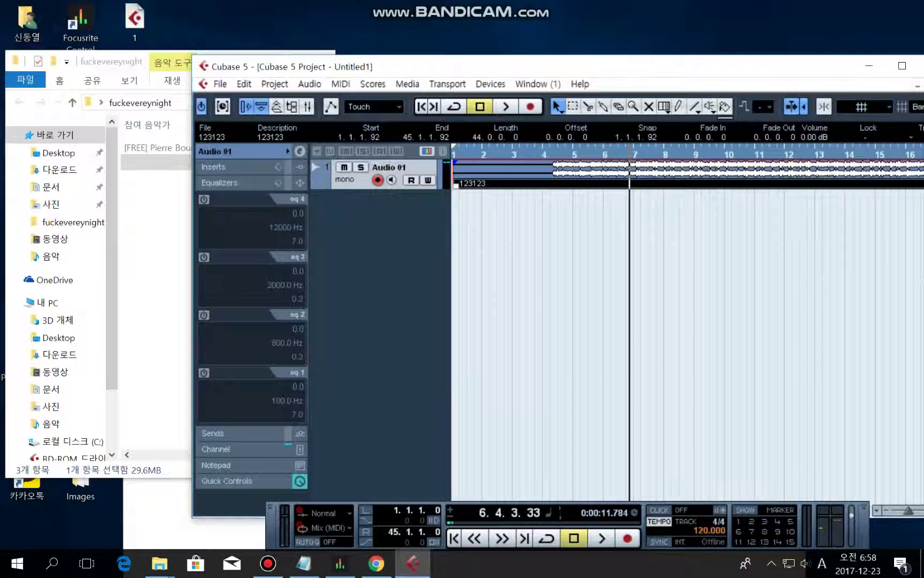
Move the 123123 event to the project start at 1.1.1.0 and maximize the Cubase window.
drag(514, 170, 505, 170)
drag(535, 66, 385, 72)
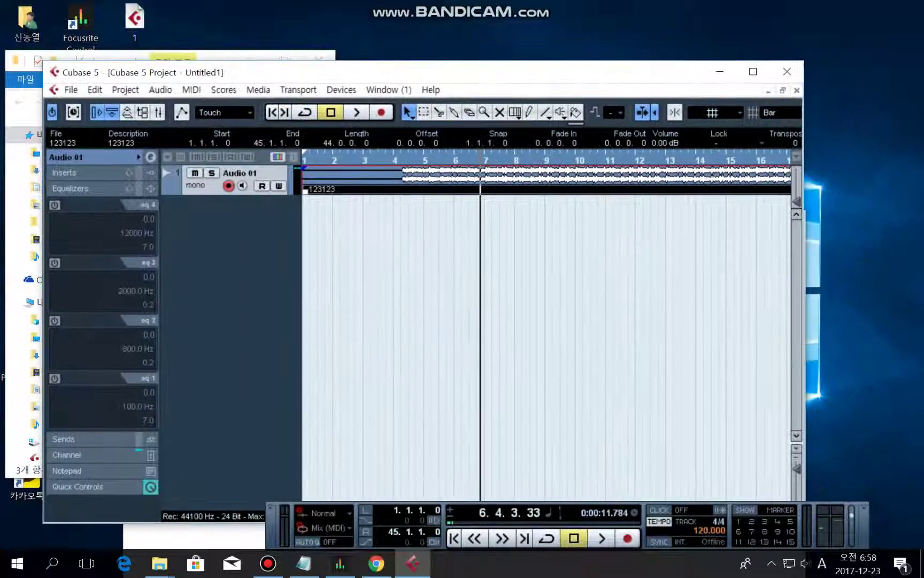
click(753, 71)
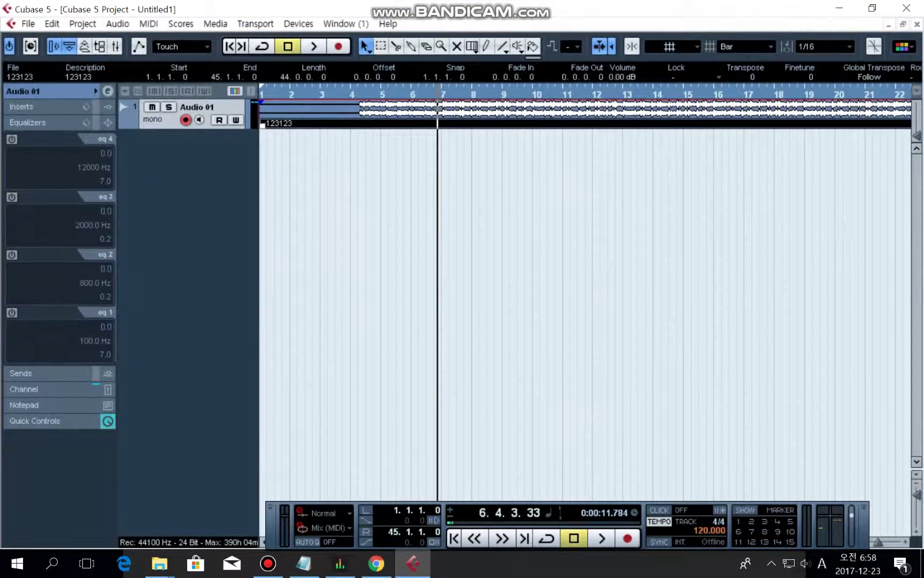